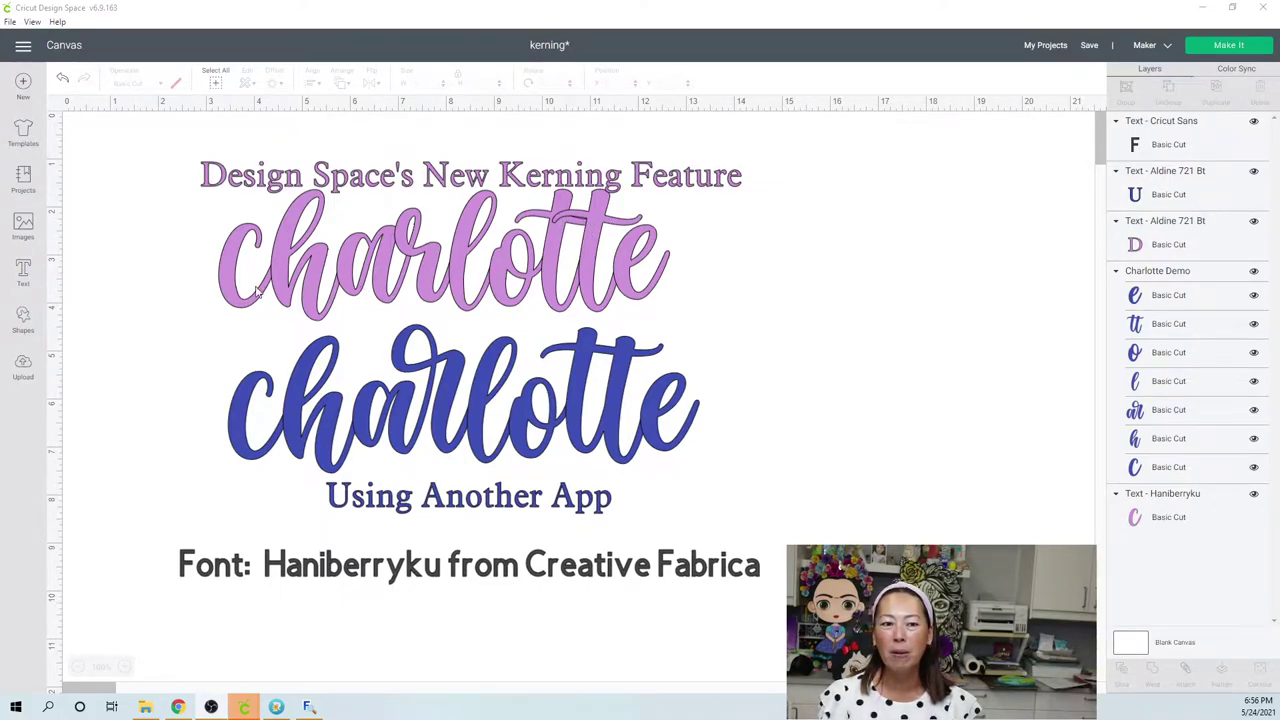
Ungroup the pink charlotte text into separate letter layers.
click(507, 262)
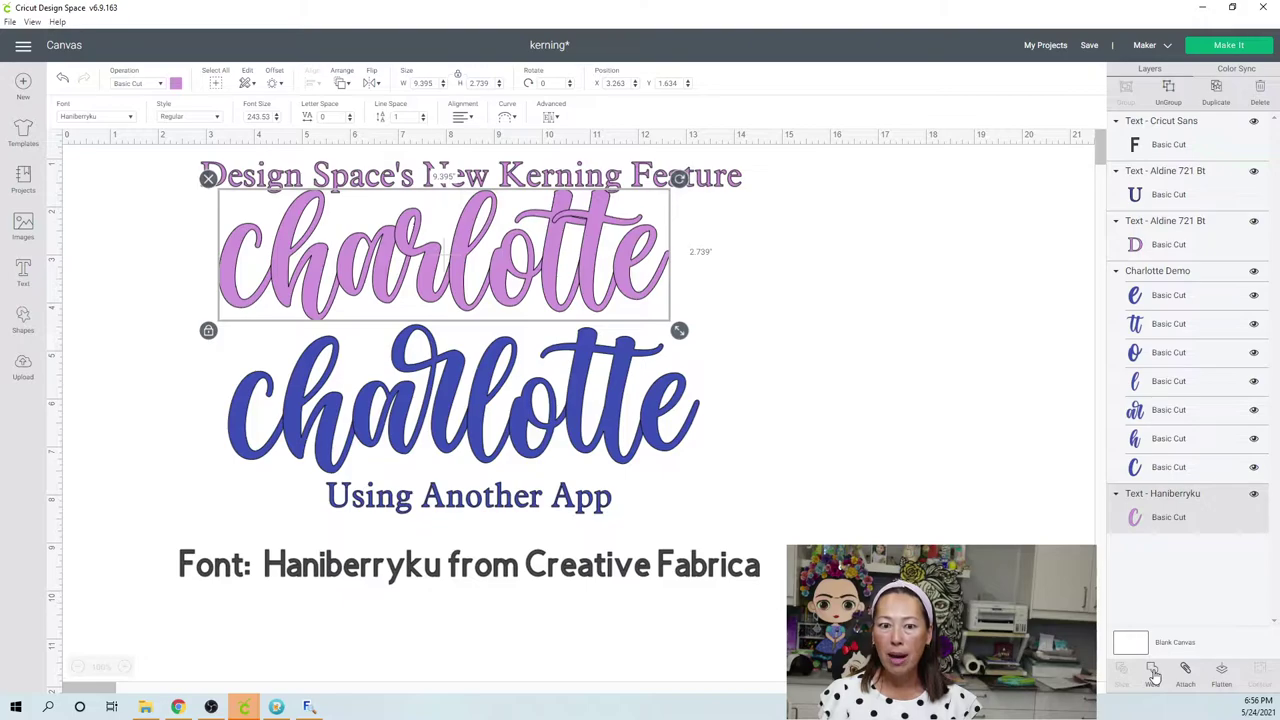
click(733, 297)
click(430, 268)
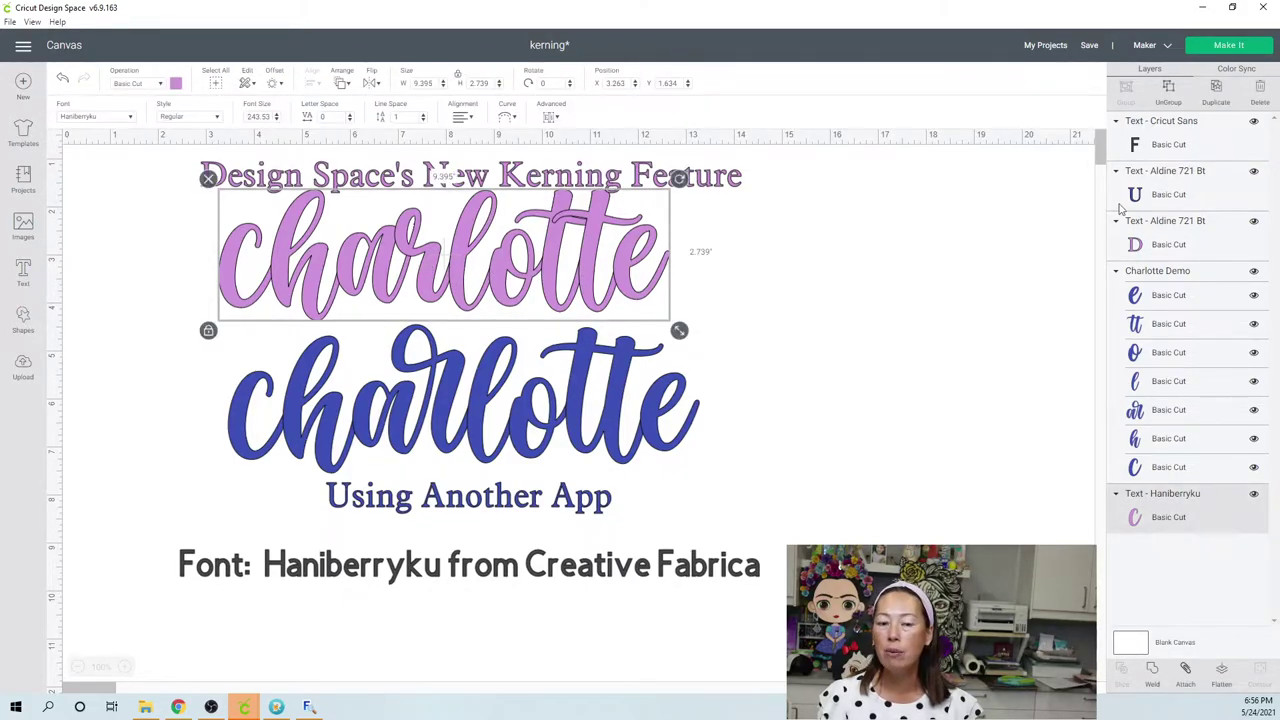
click(1172, 90)
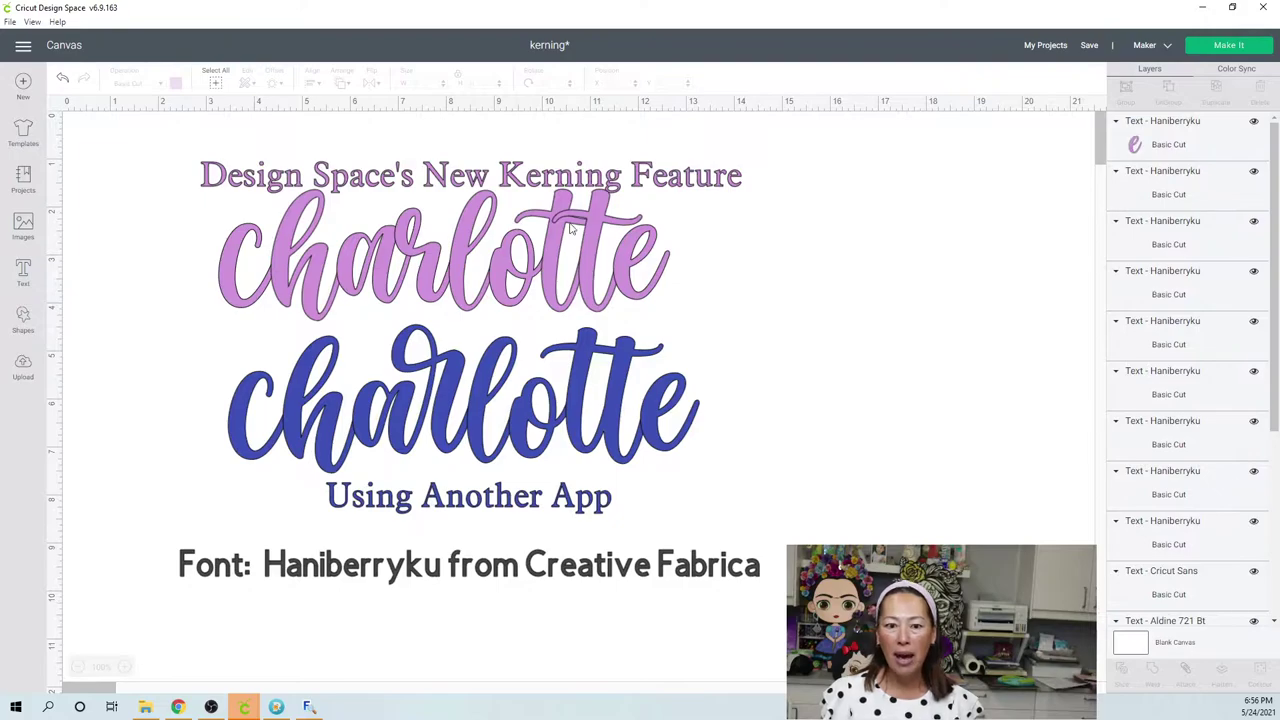
Send the pink o and then the pink c to the front of the stacking order.
click(522, 270)
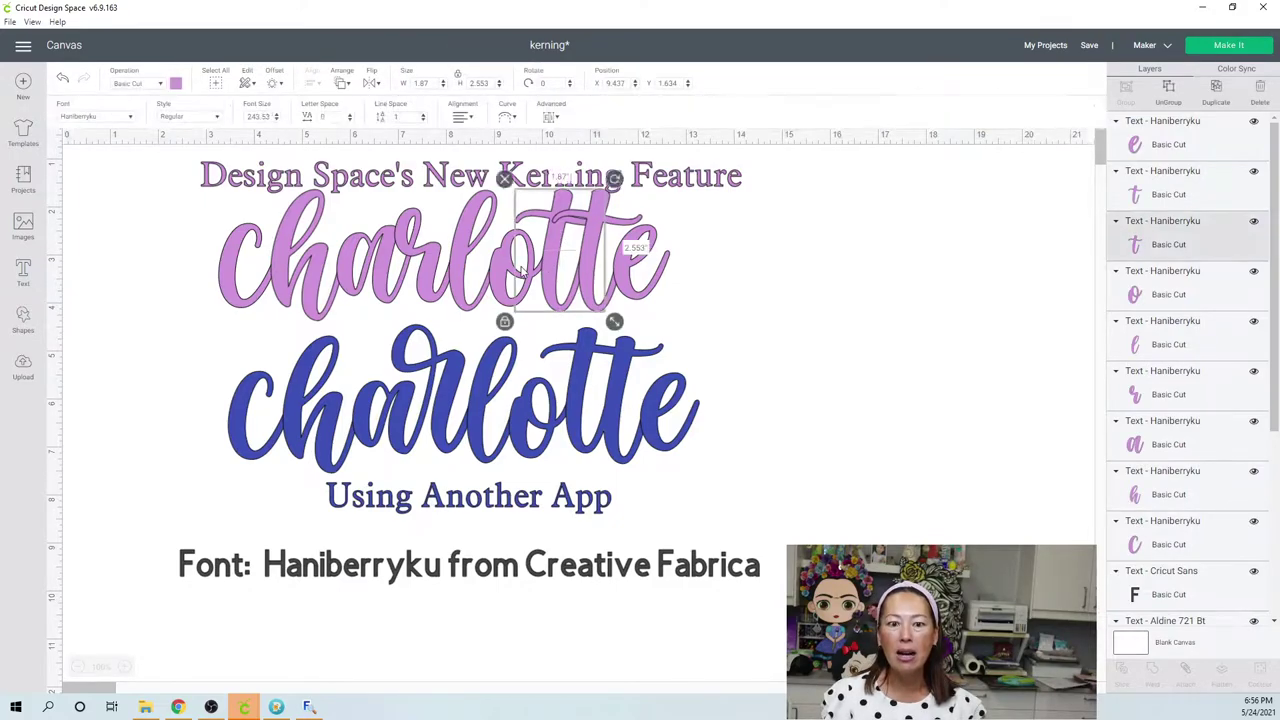
click(499, 273)
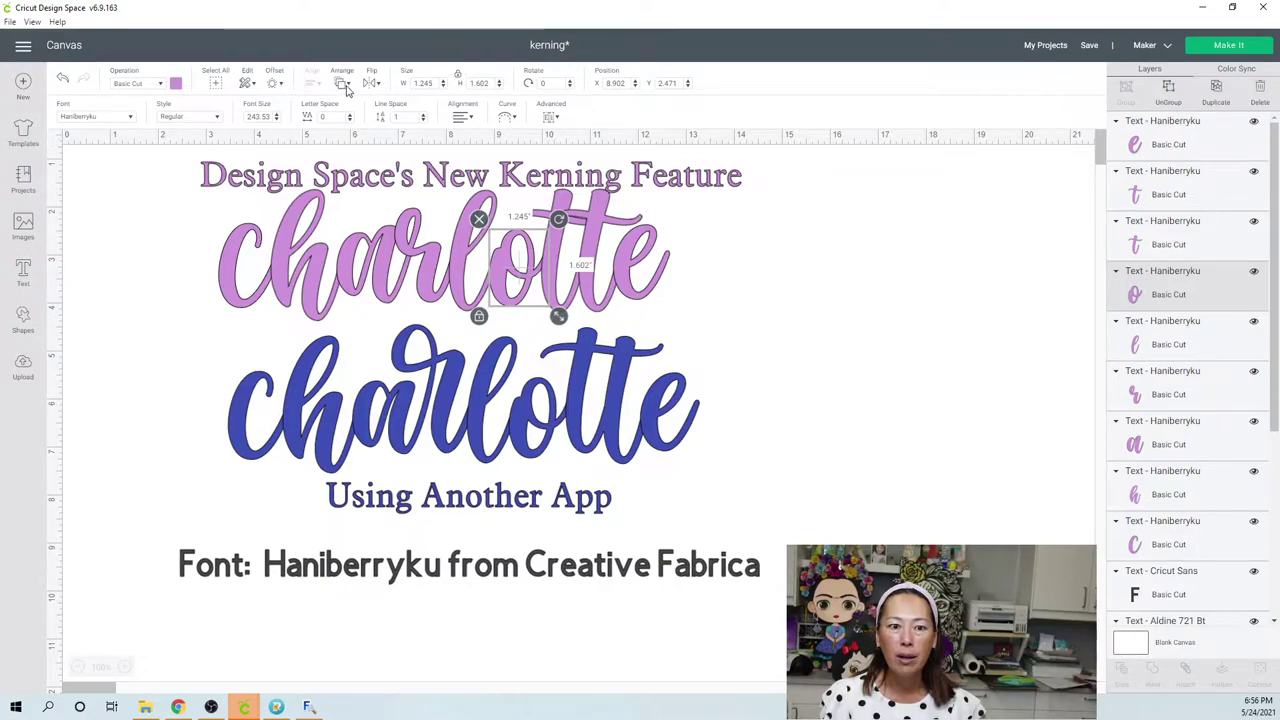
click(344, 86)
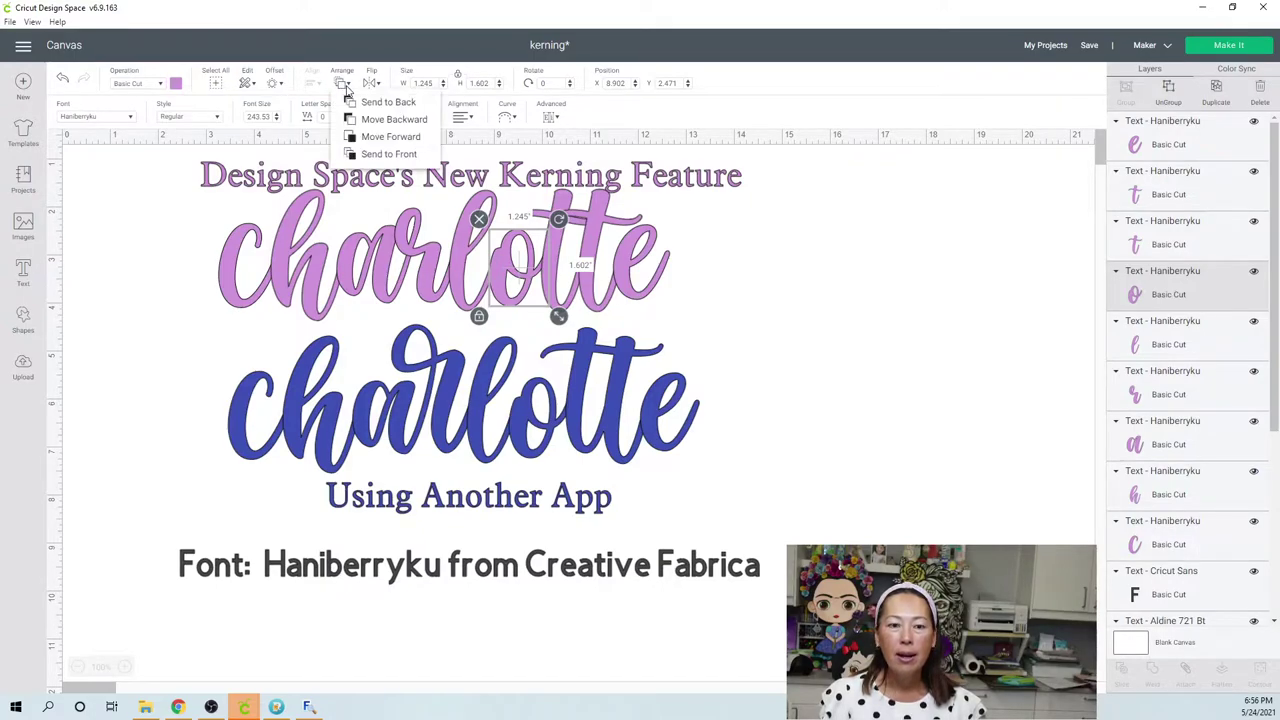
click(358, 154)
click(697, 324)
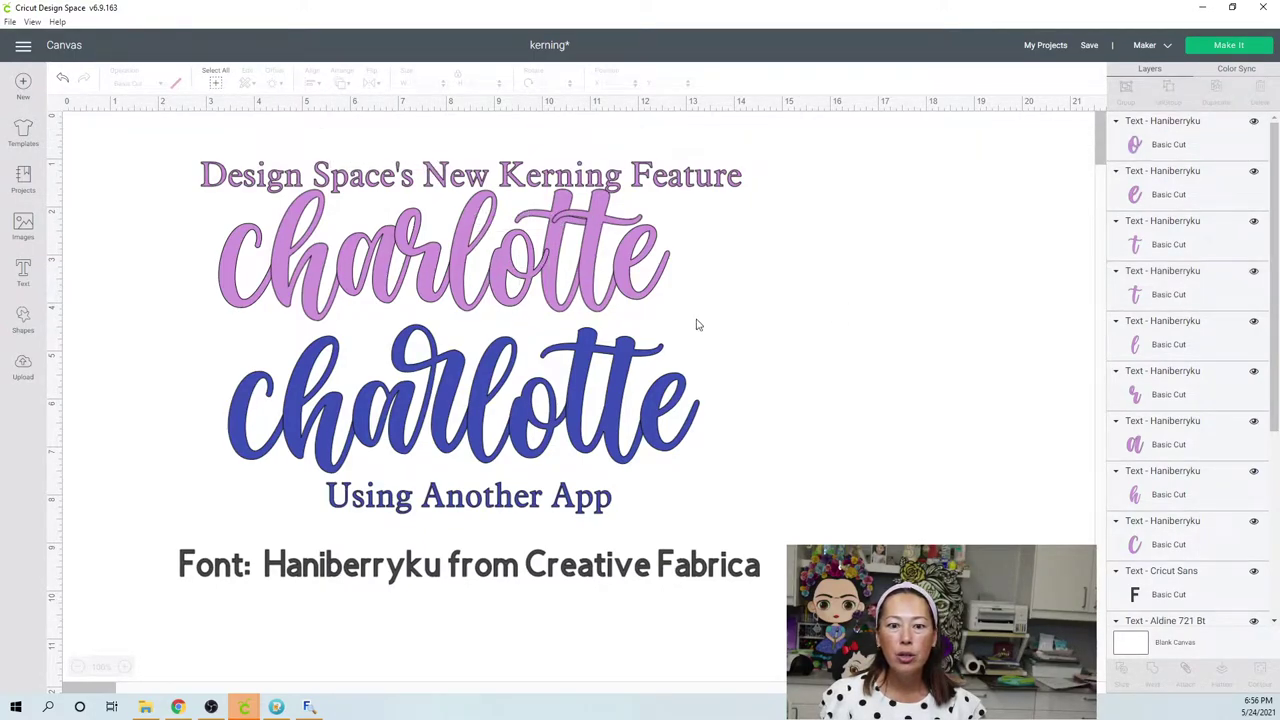
click(255, 292)
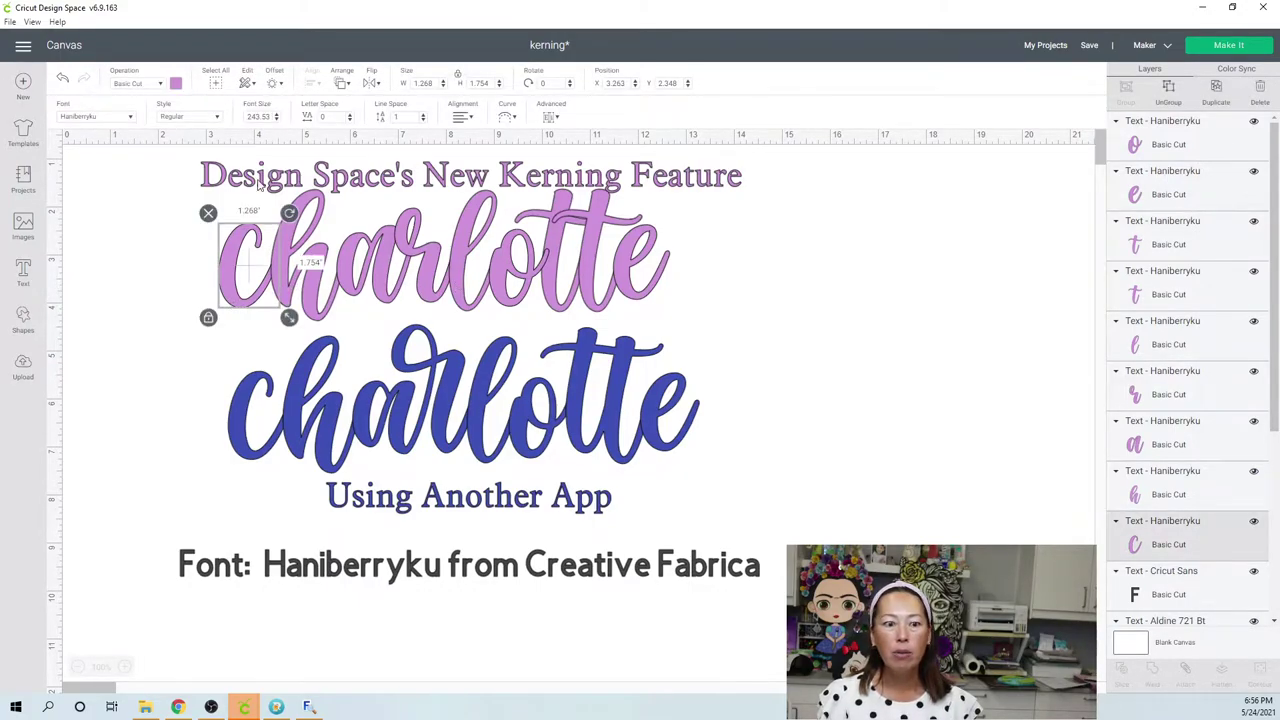
click(342, 84)
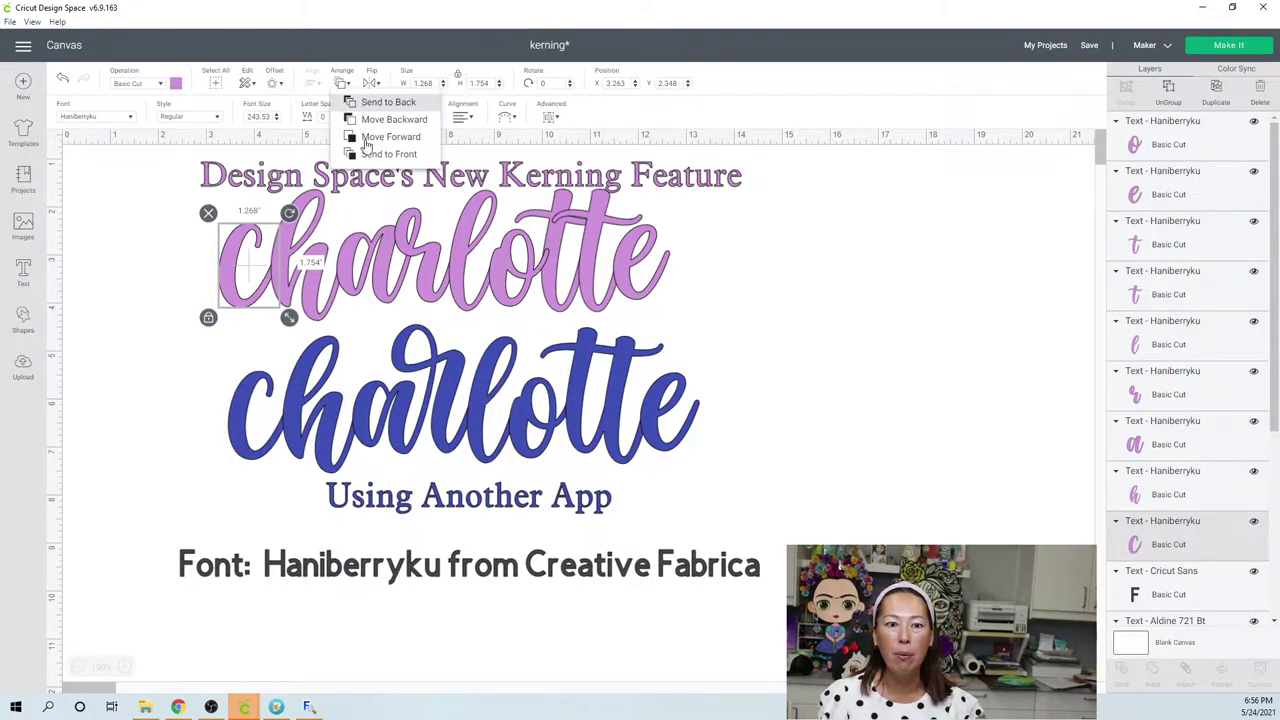
click(738, 316)
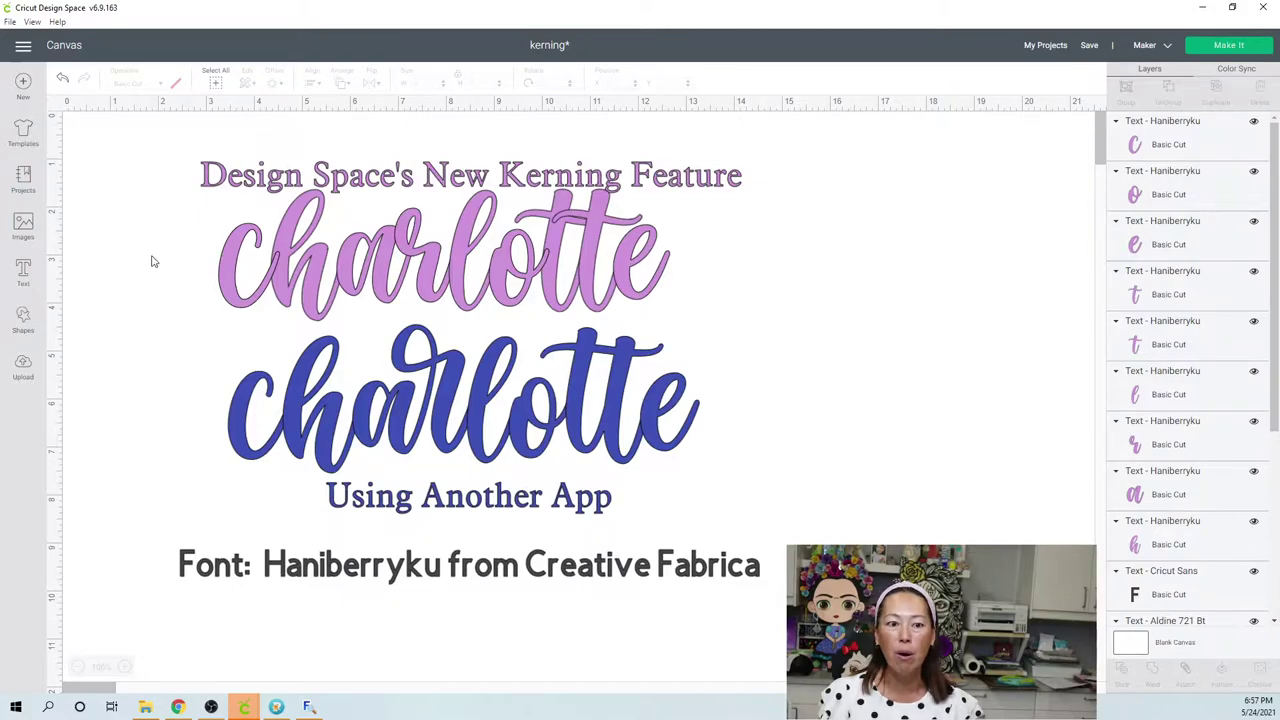
Duplicate the pink charlotte letters and move the copy to the right.
drag(140, 256, 755, 278)
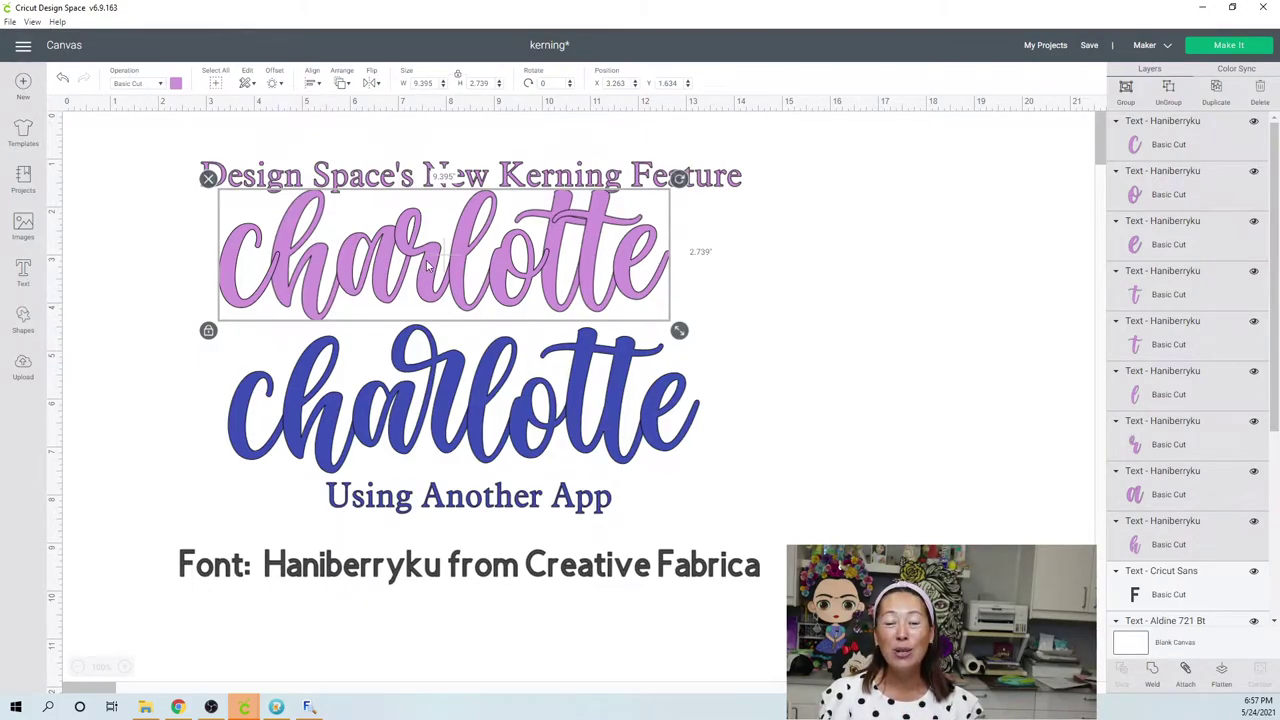
key(ctrl+d)
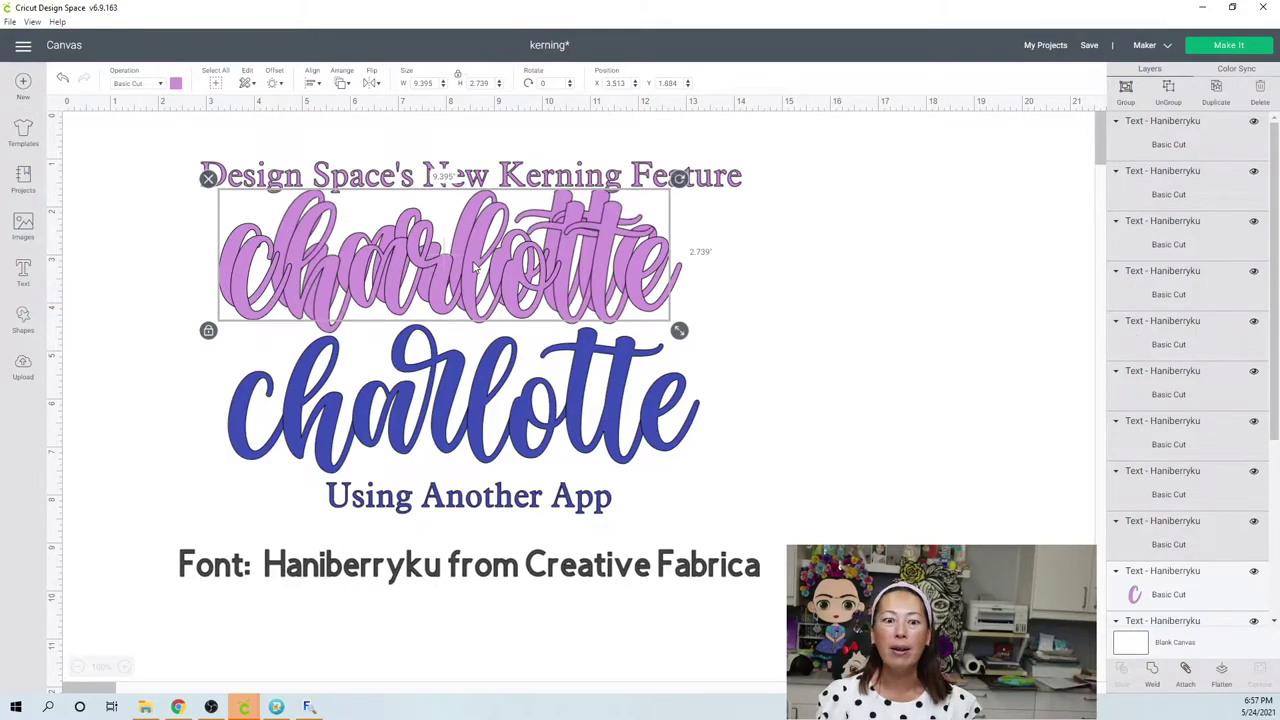
drag(559, 290, 978, 257)
click(160, 249)
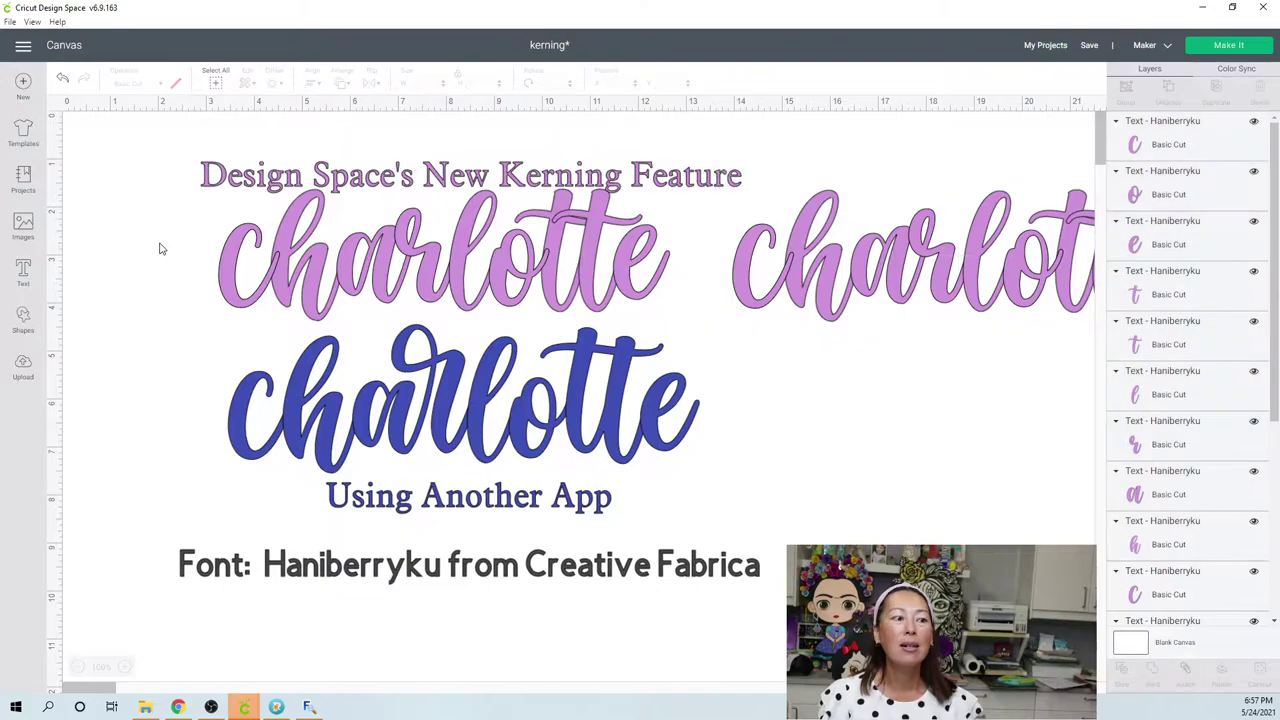
Weld the original pink charlotte letters into a single Weld Result shape.
drag(302, 257, 682, 268)
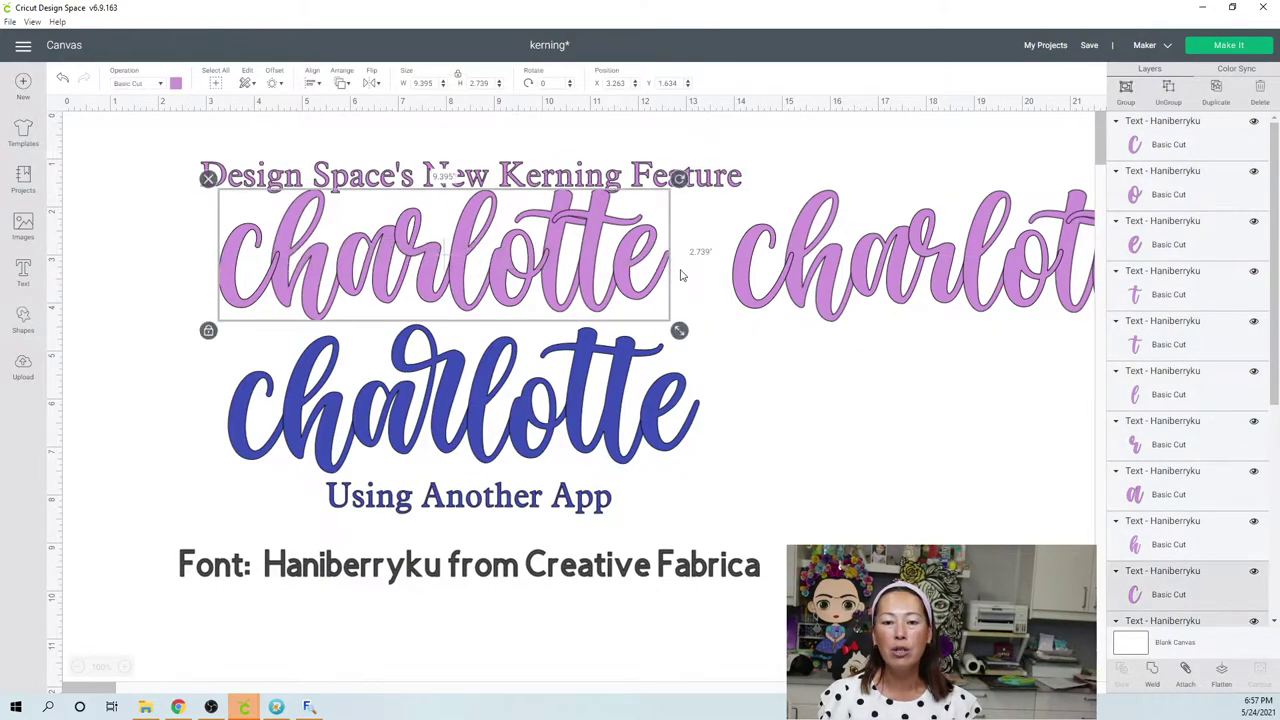
click(435, 345)
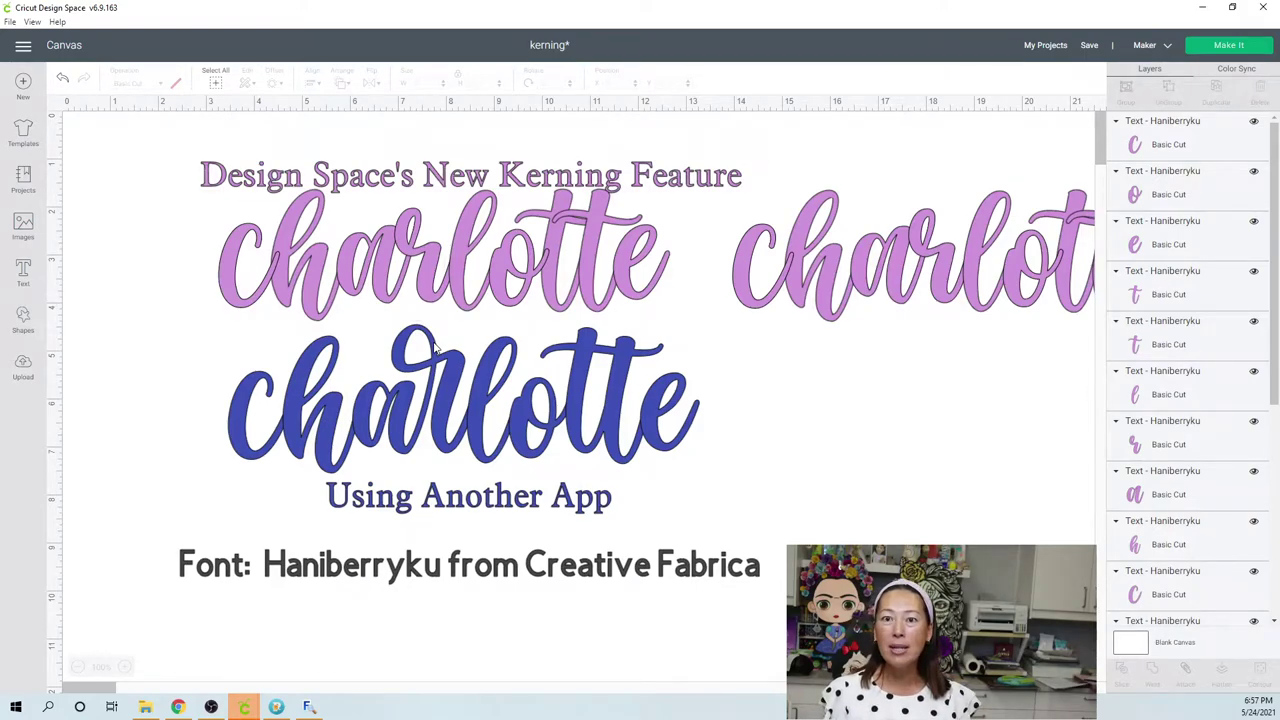
key(ctrl+z)
key(ctrl+y)
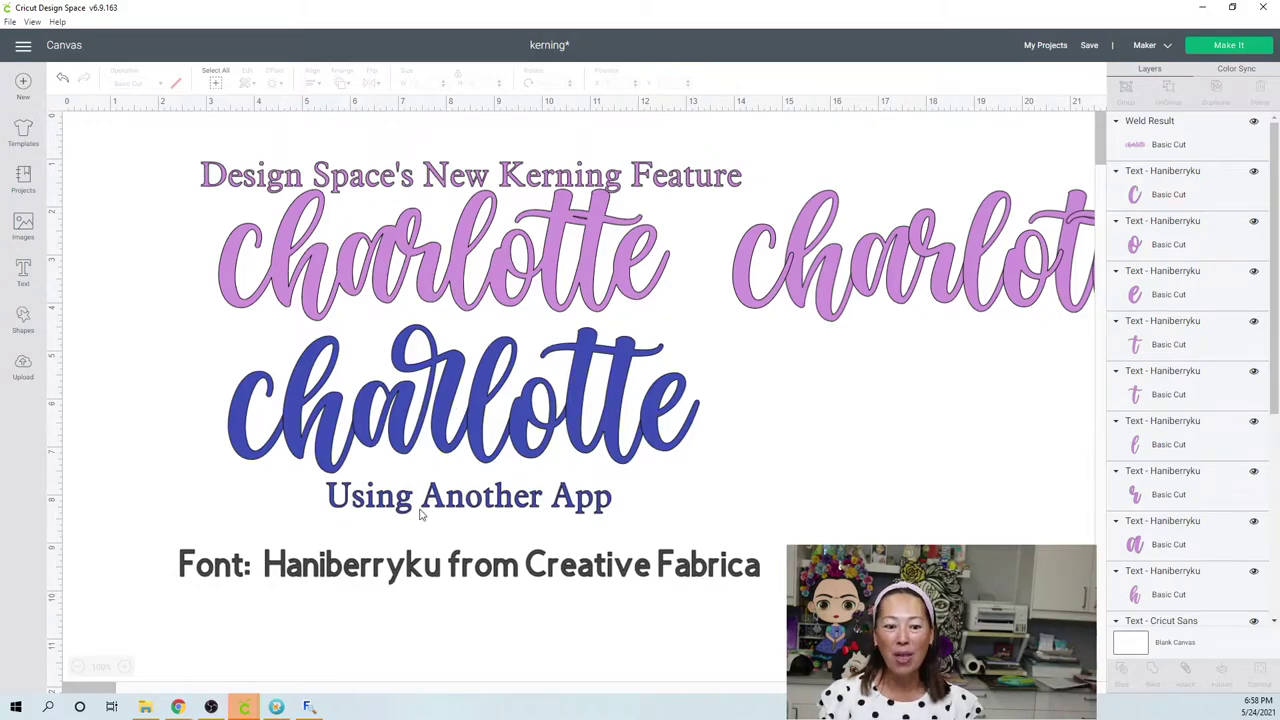
In MainType, dismiss the registry warning and show Haniberryku's 357 Private Use Area glyphs.
click(308, 707)
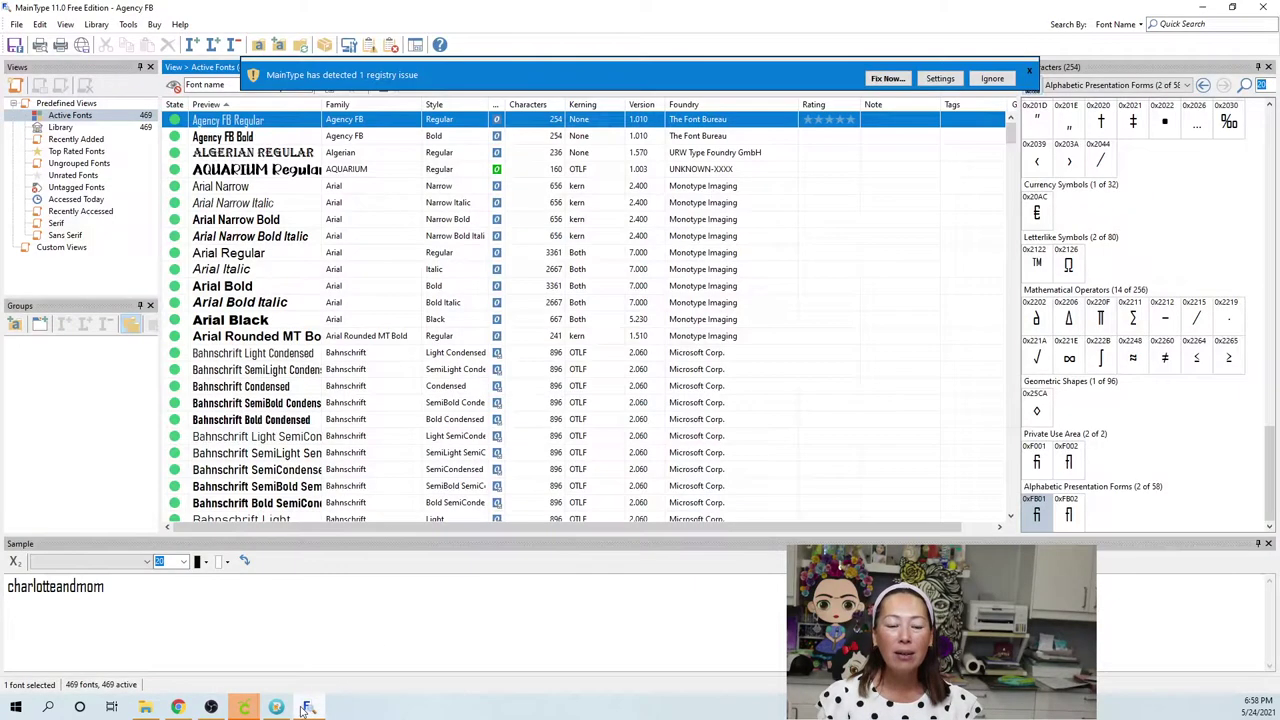
click(993, 79)
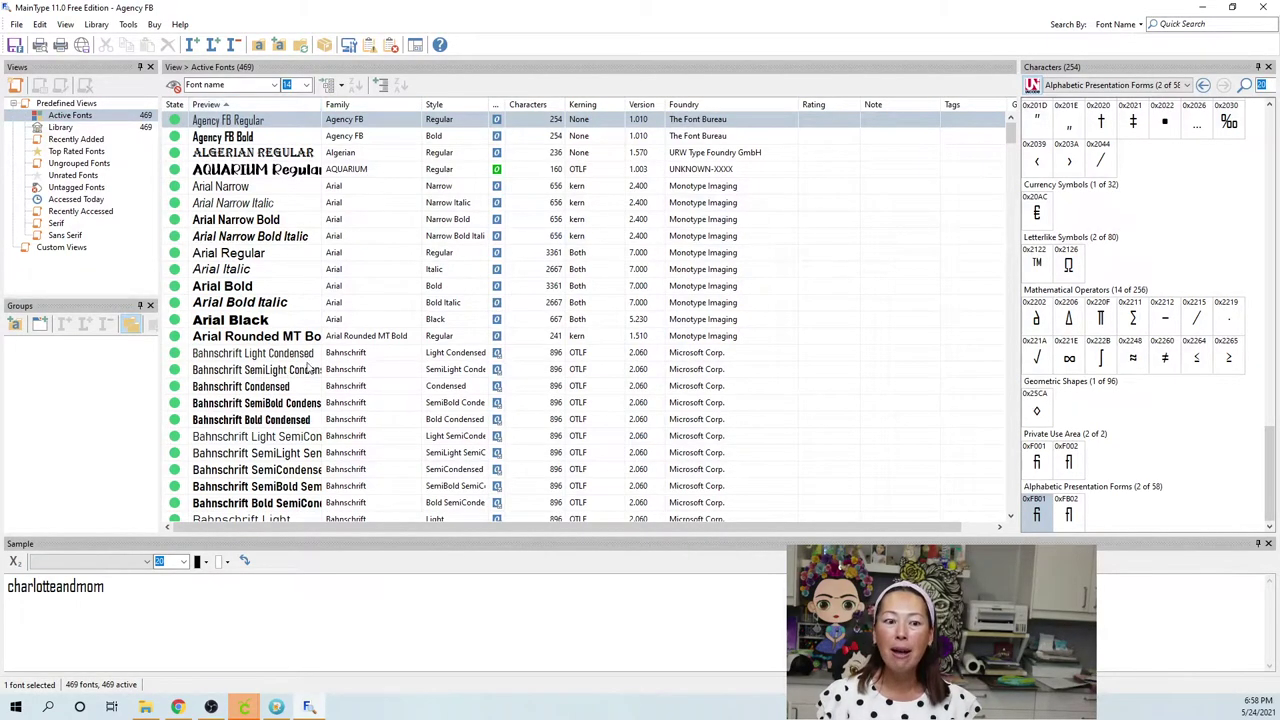
drag(1011, 128, 1019, 307)
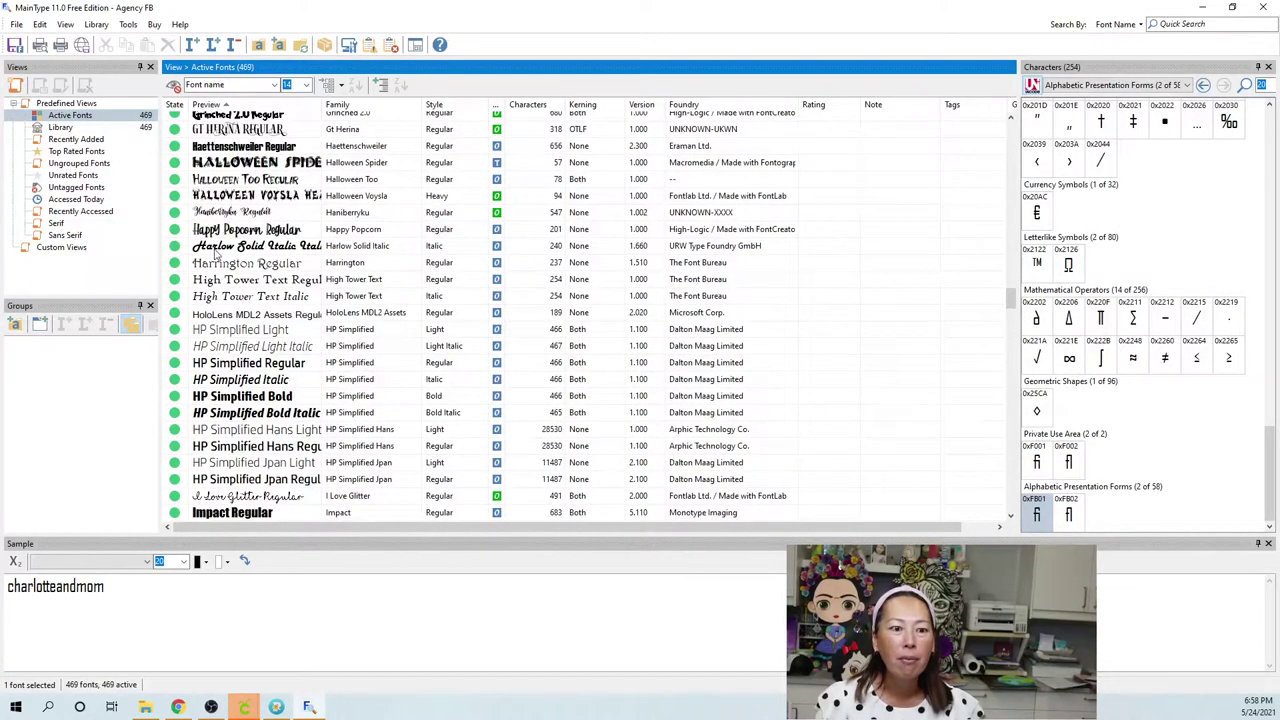
click(222, 213)
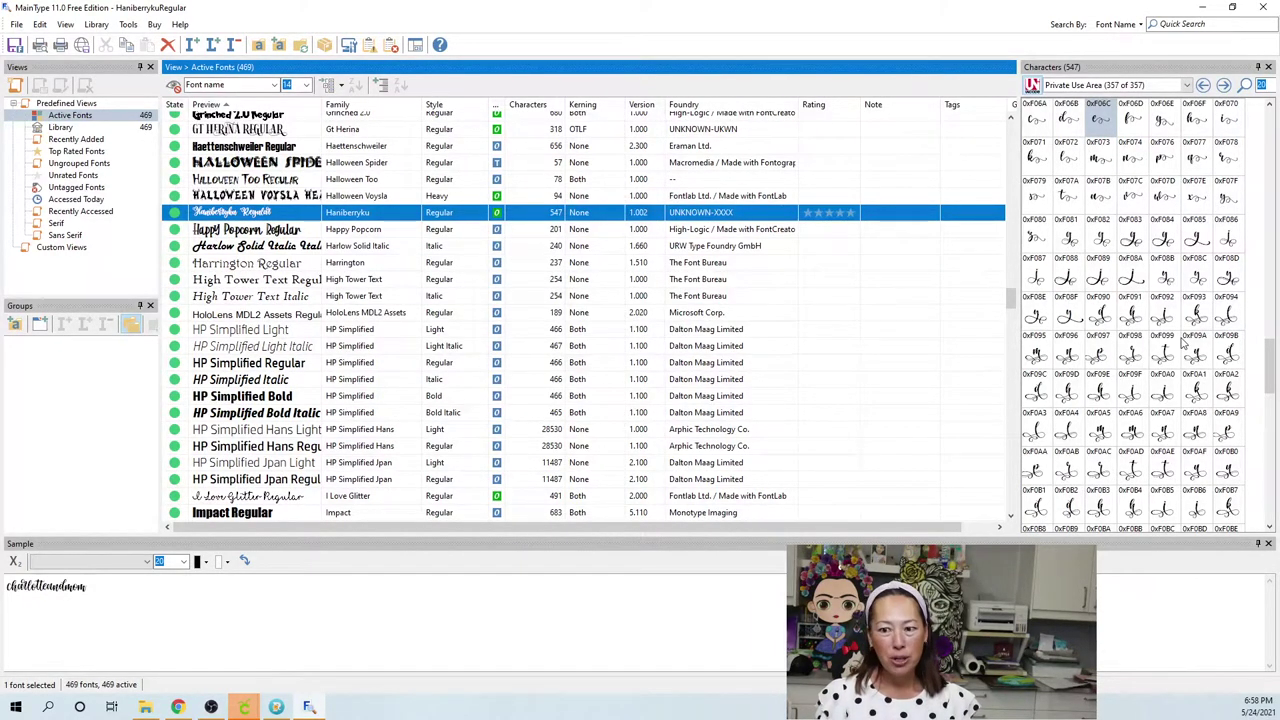
Scroll Haniberryku's Private Use Area grid down to the swash alternates around 0xF0F0–0xF106.
scroll(1184, 330, up, 10)
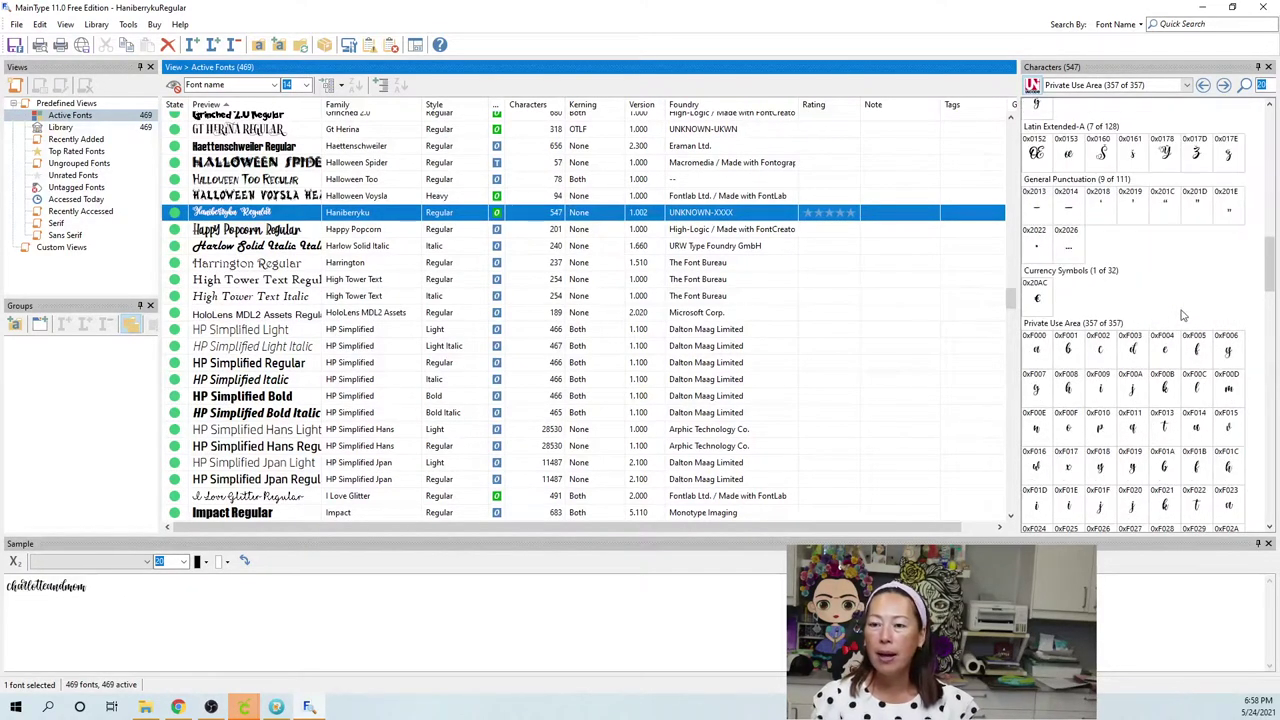
scroll(1184, 297, up, 8)
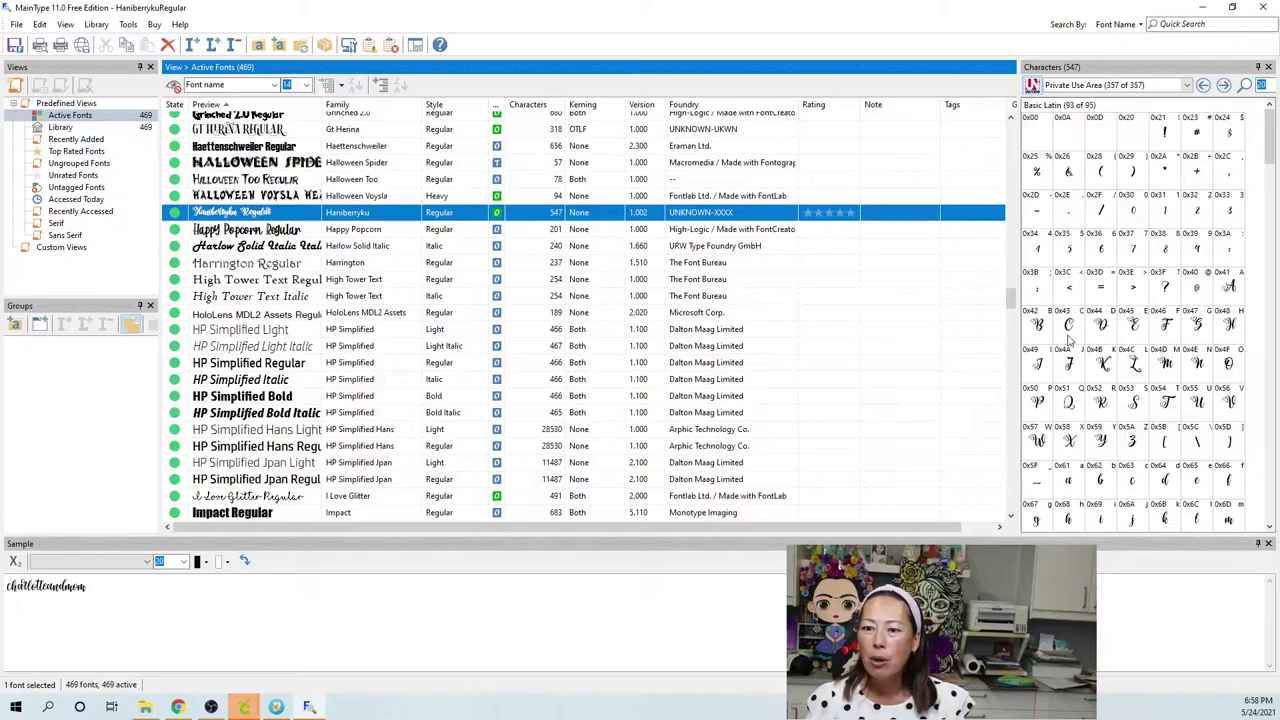
scroll(1152, 338, down, 2)
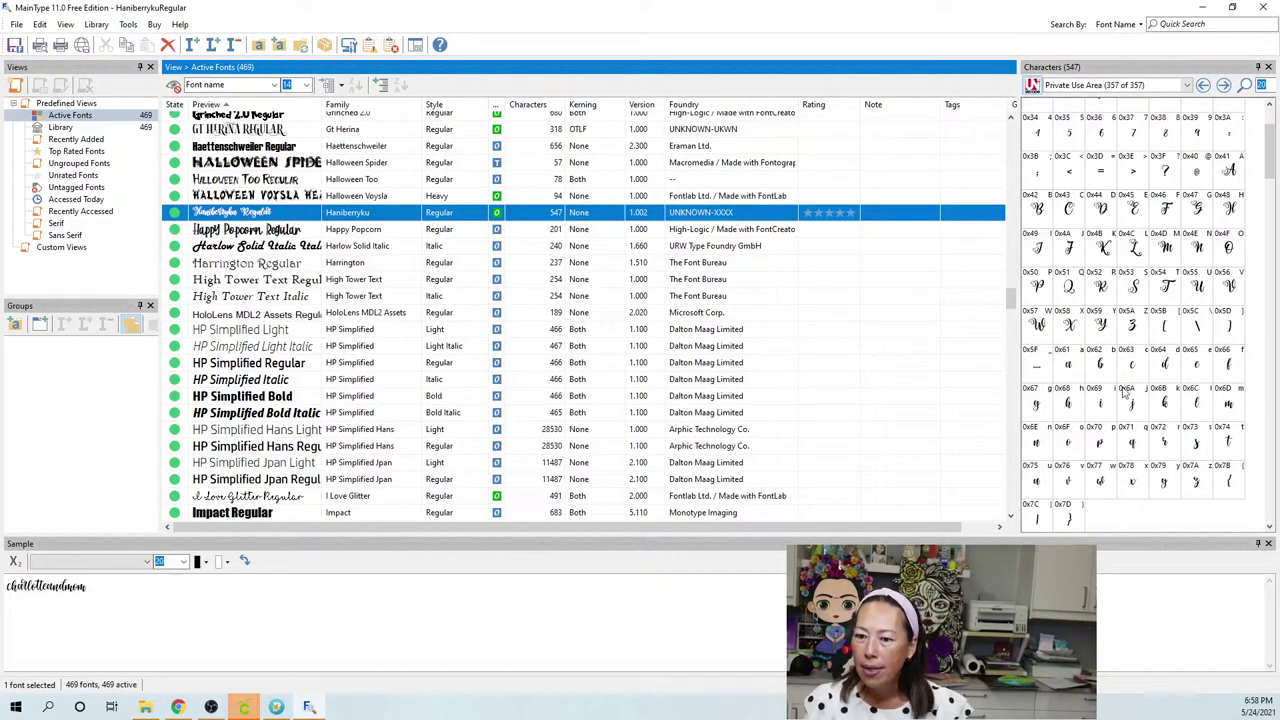
scroll(1138, 399, down, 3)
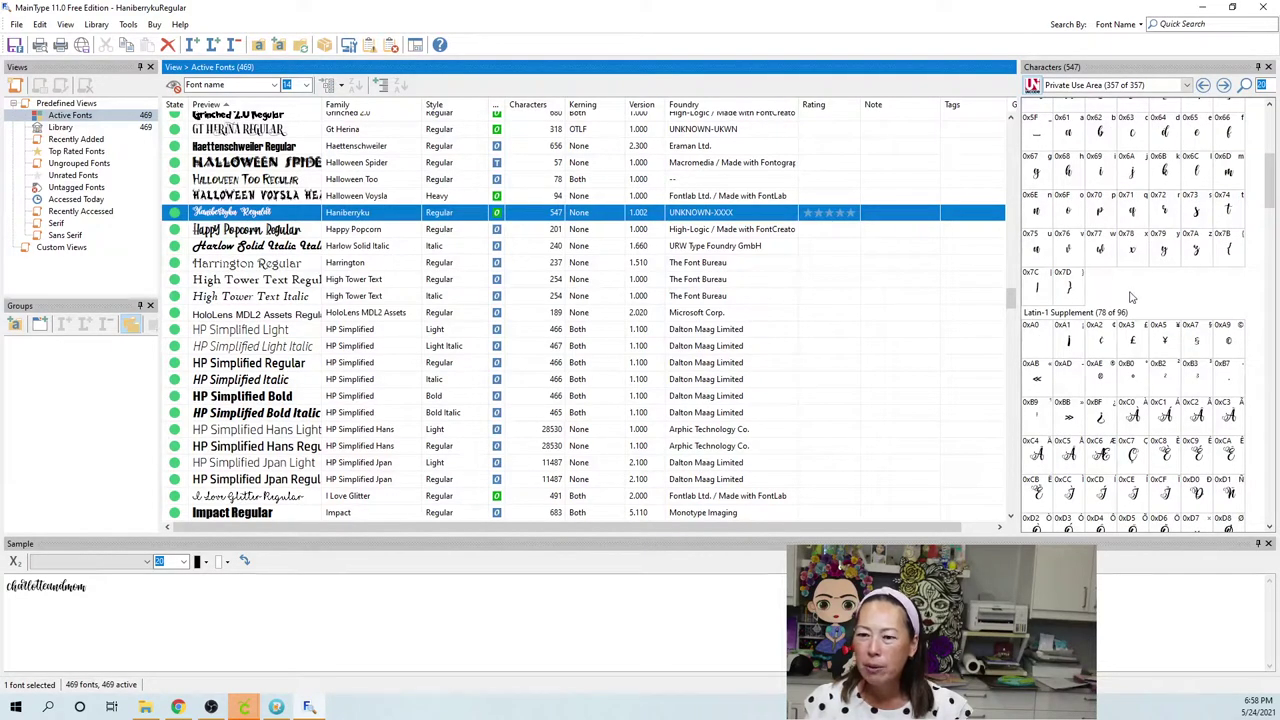
scroll(1131, 298, down, 2)
scroll(1131, 298, down, 3)
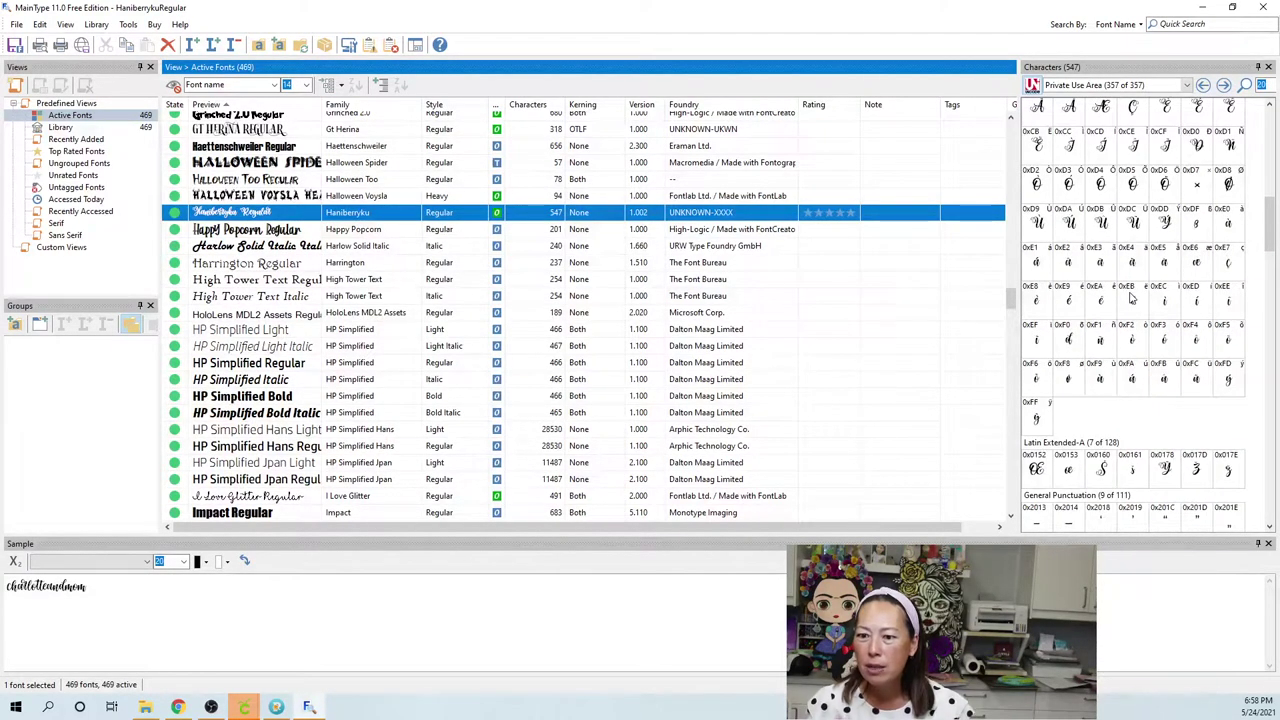
scroll(1141, 344, down, 3)
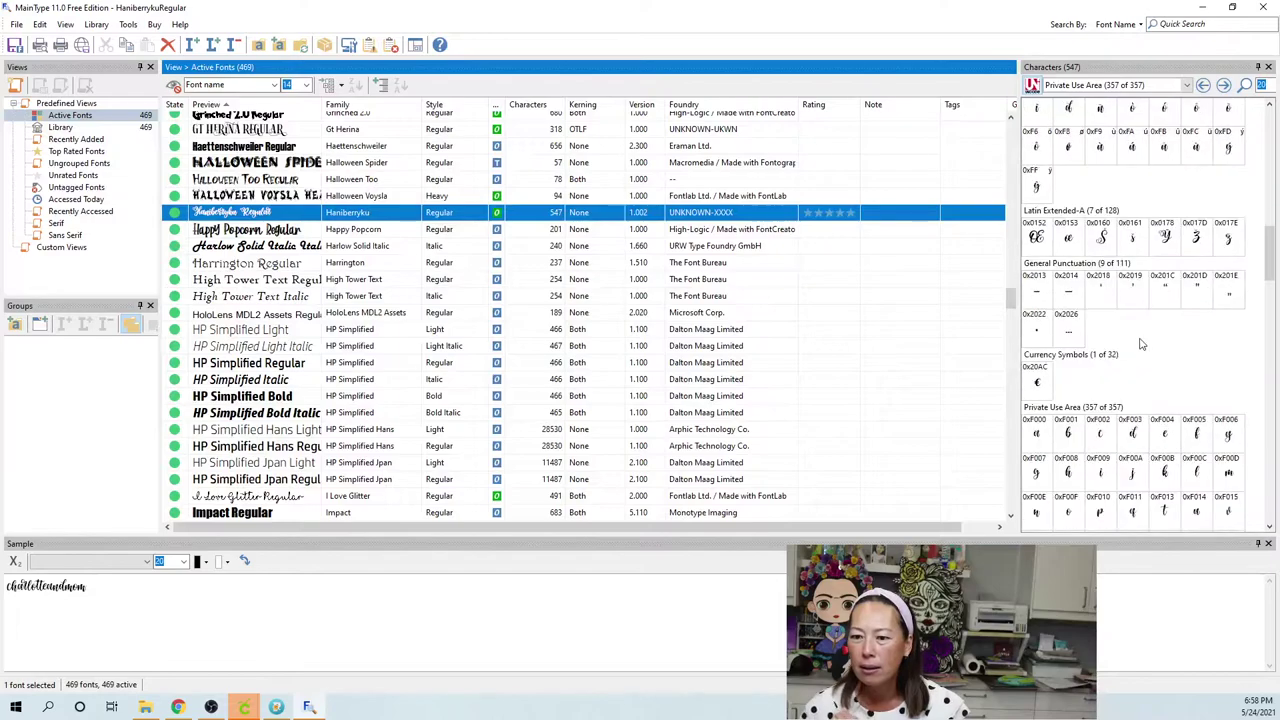
scroll(1141, 344, down, 2)
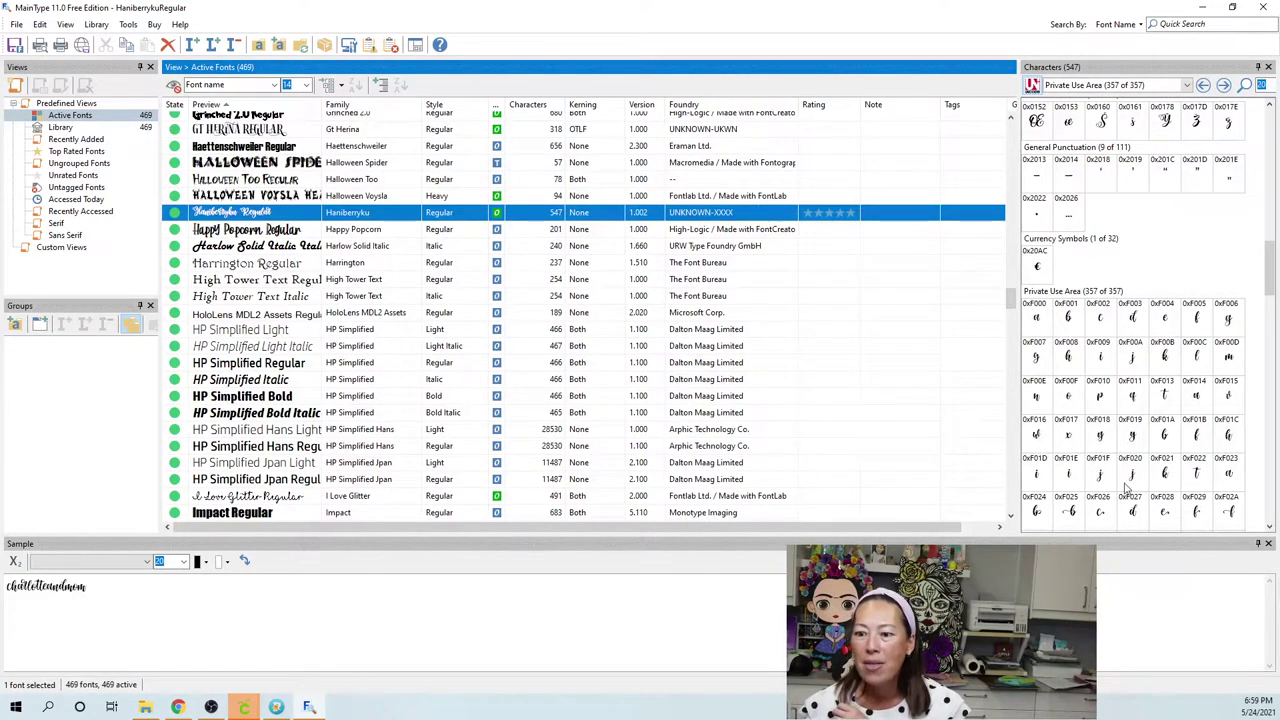
scroll(1127, 488, down, 2)
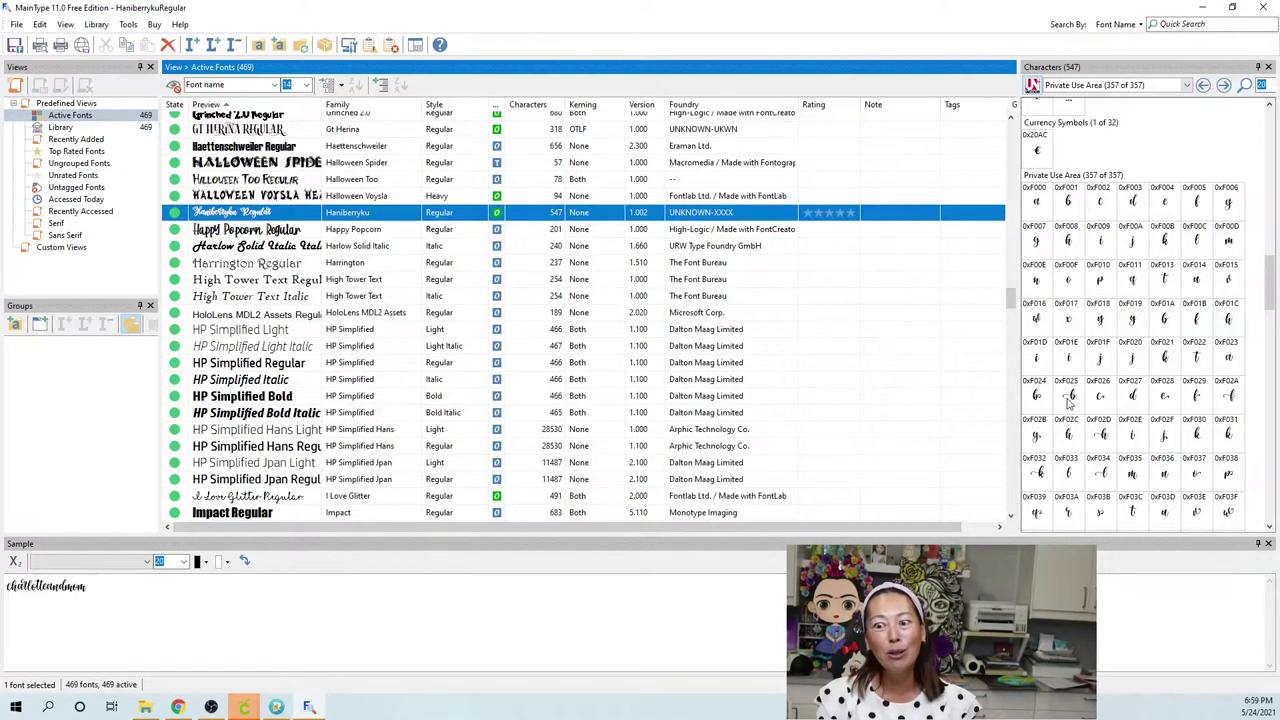
scroll(1068, 400, down, 1)
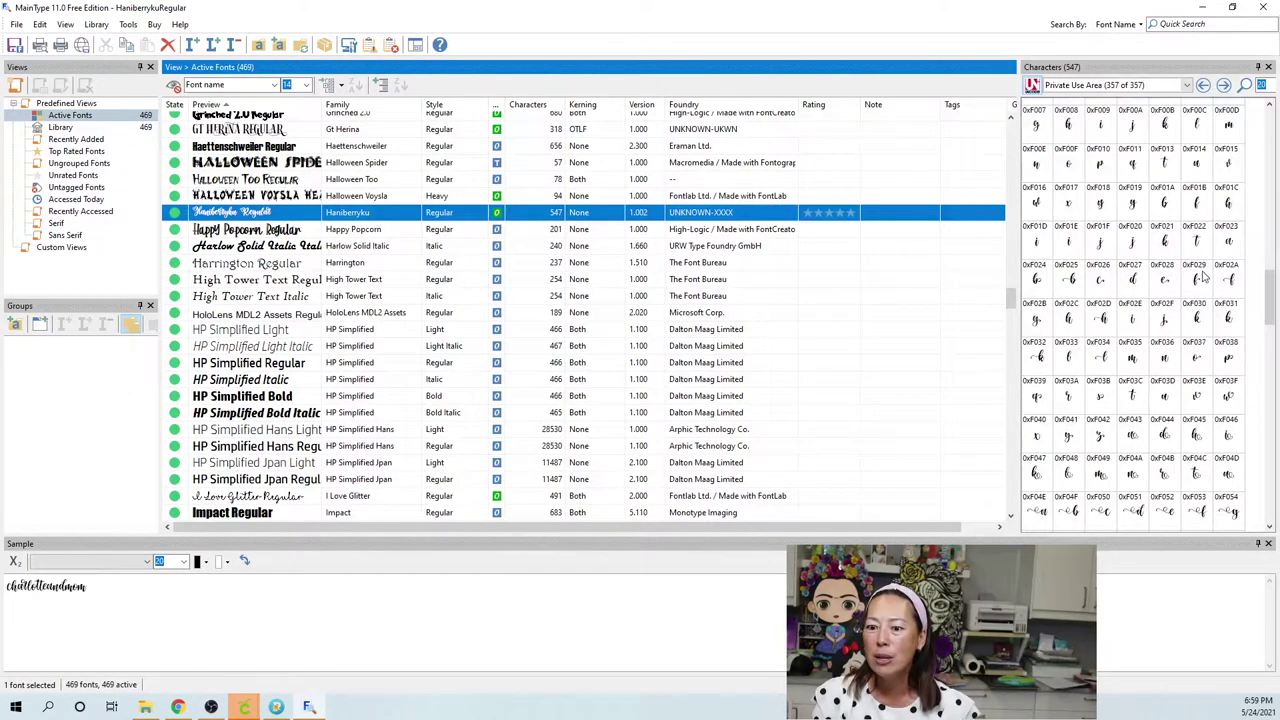
scroll(1163, 420, down, 1)
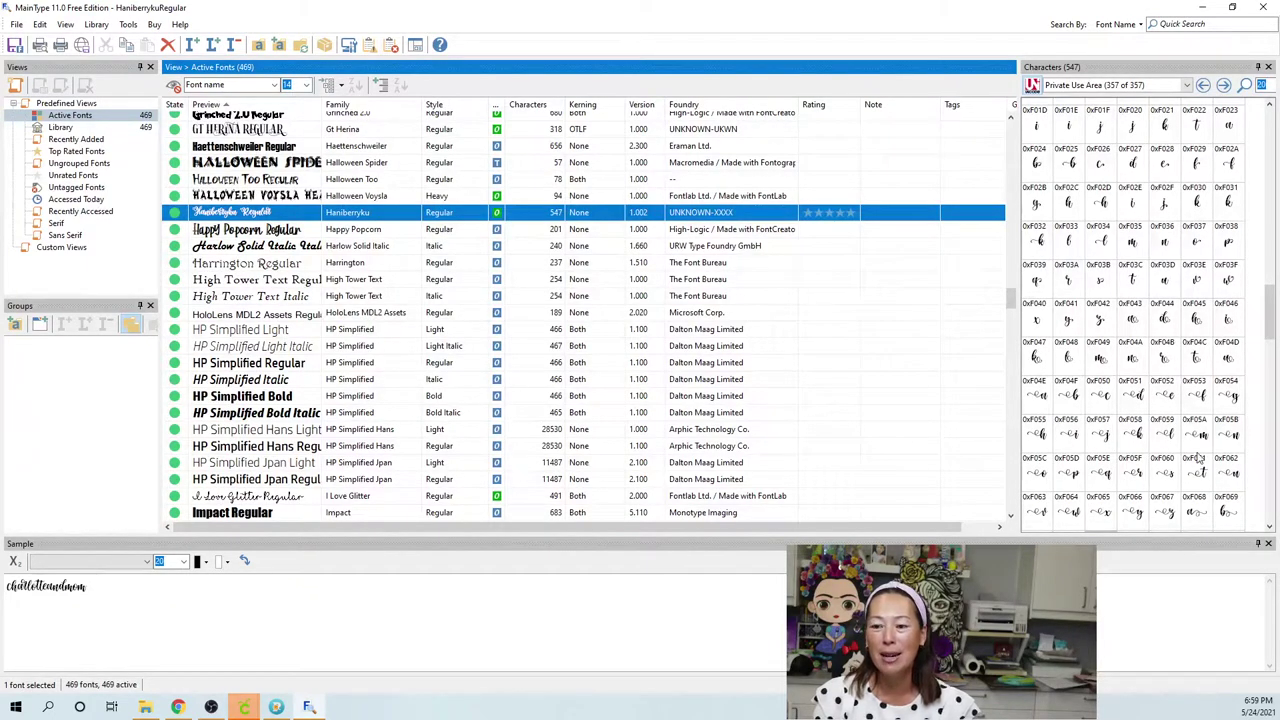
scroll(1195, 460, down, 1)
scroll(1195, 460, down, 1)
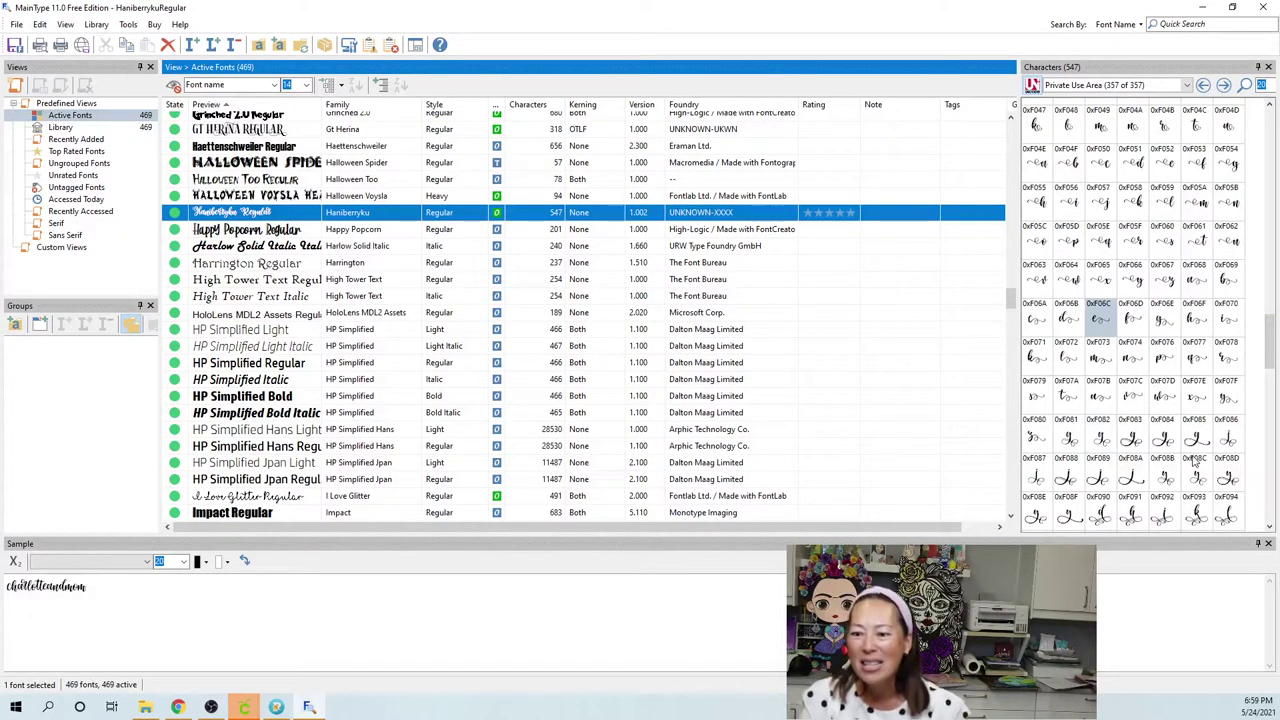
scroll(1195, 460, down, 6)
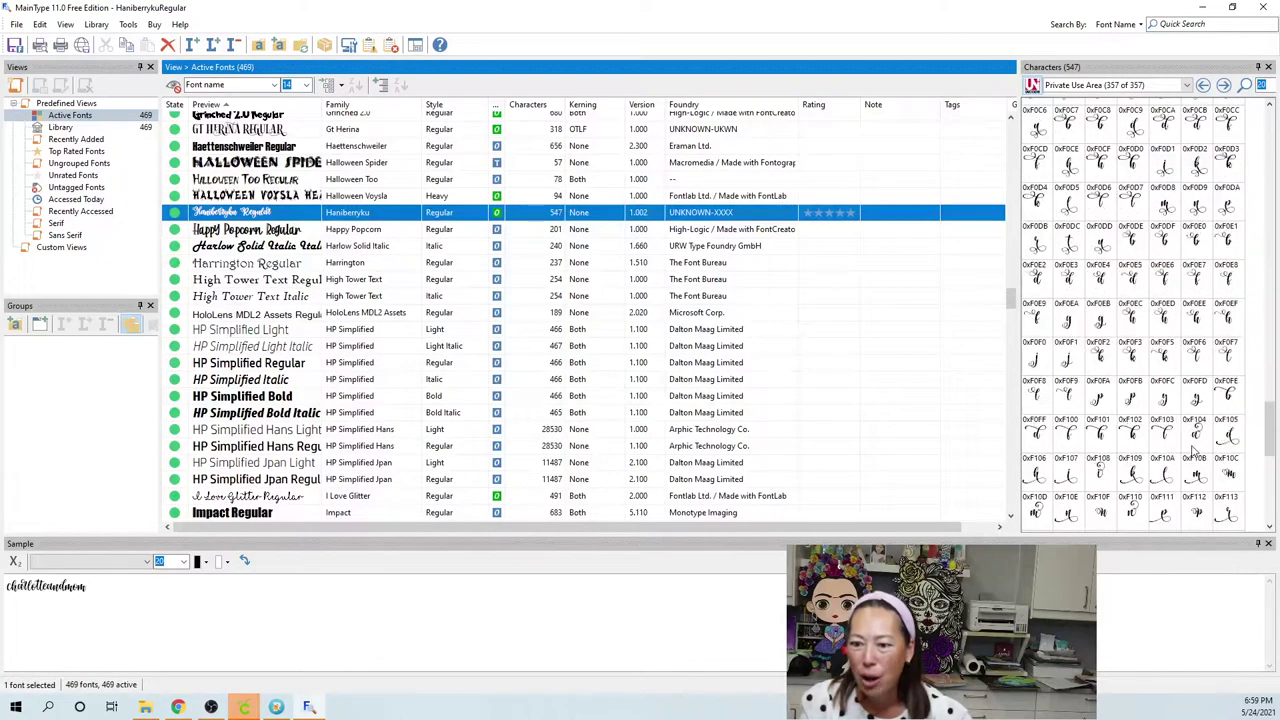
scroll(1195, 455, down, 3)
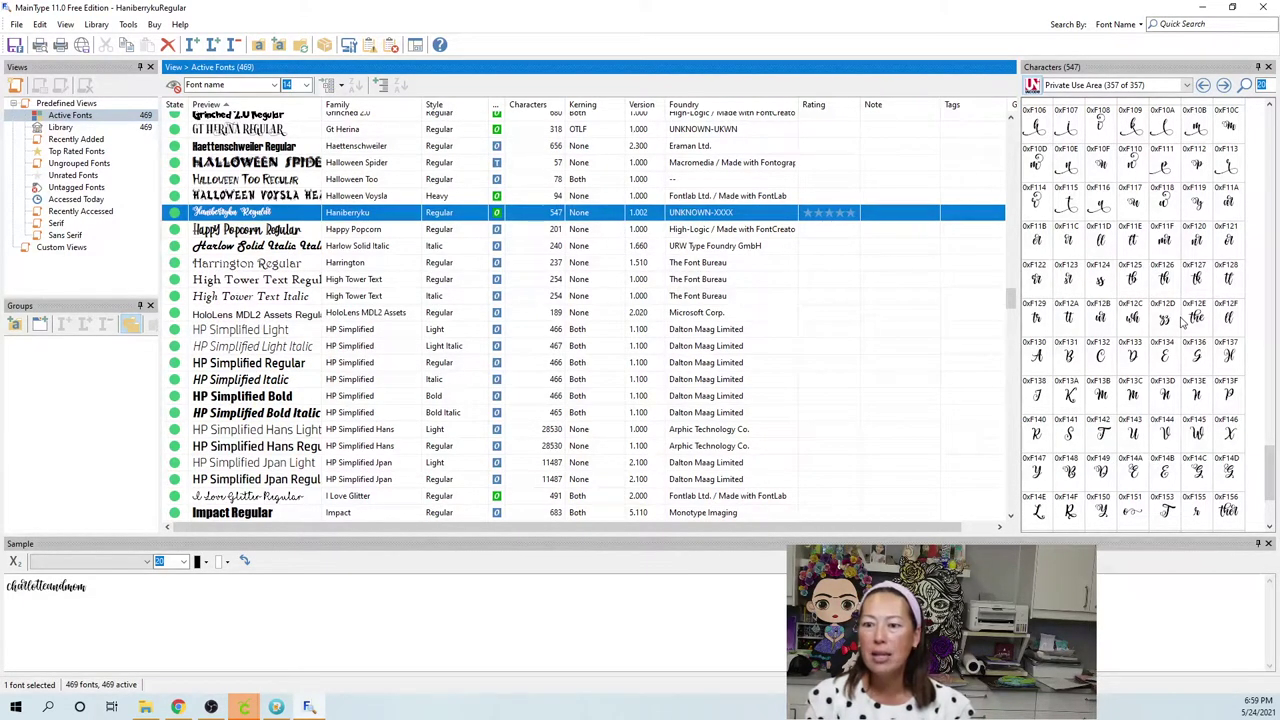
scroll(1183, 320, up, 1)
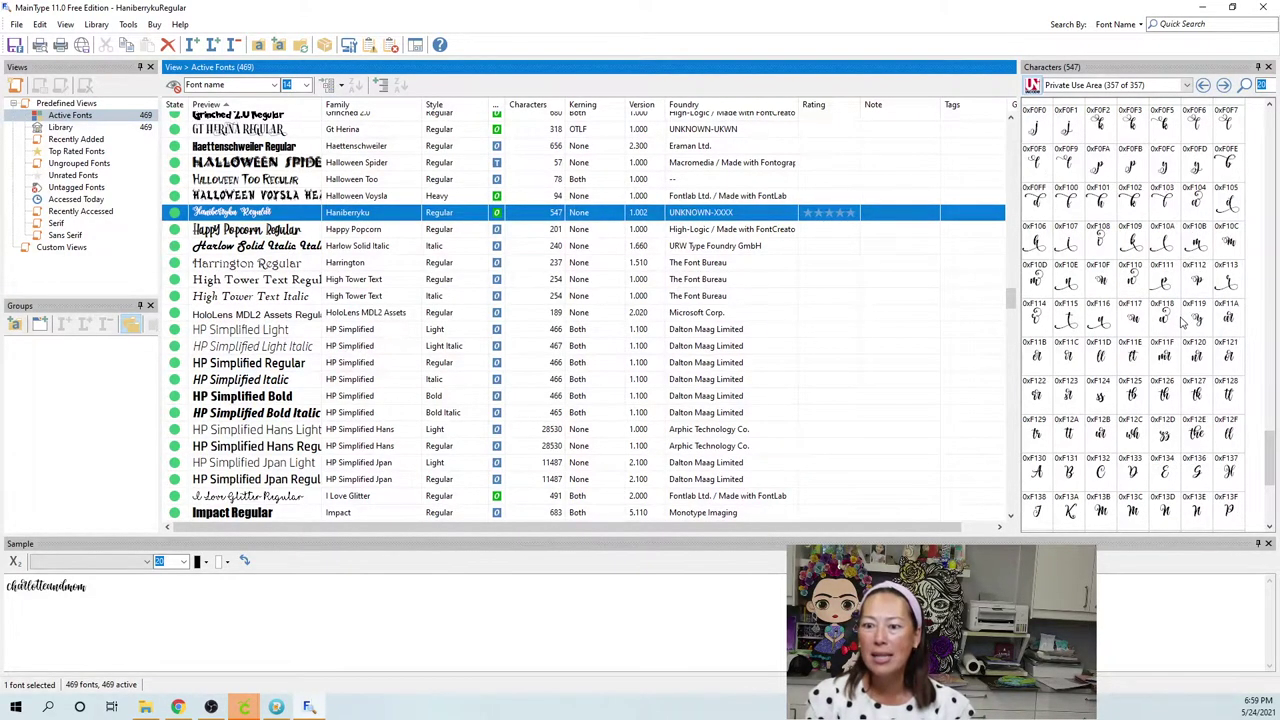
Copy Haniberryku's swash h glyph 0xF106 to the clipboard.
click(1040, 257)
click(1039, 254)
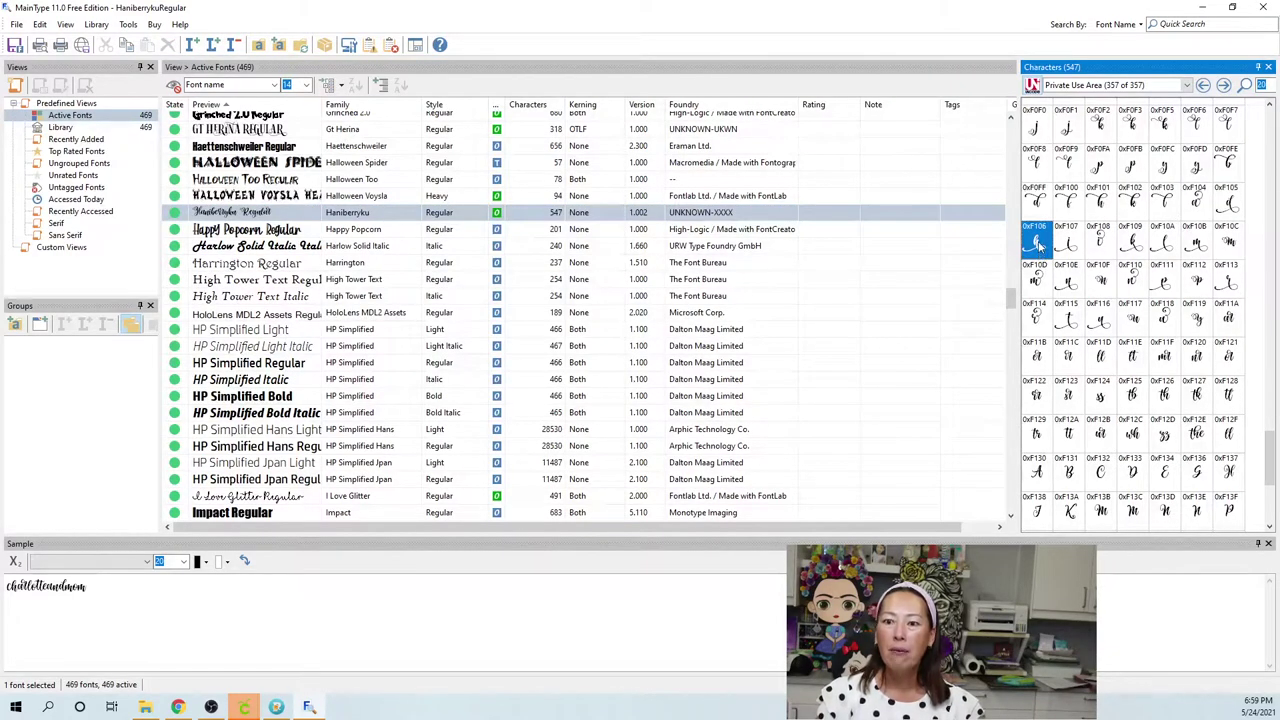
right_click(1039, 245)
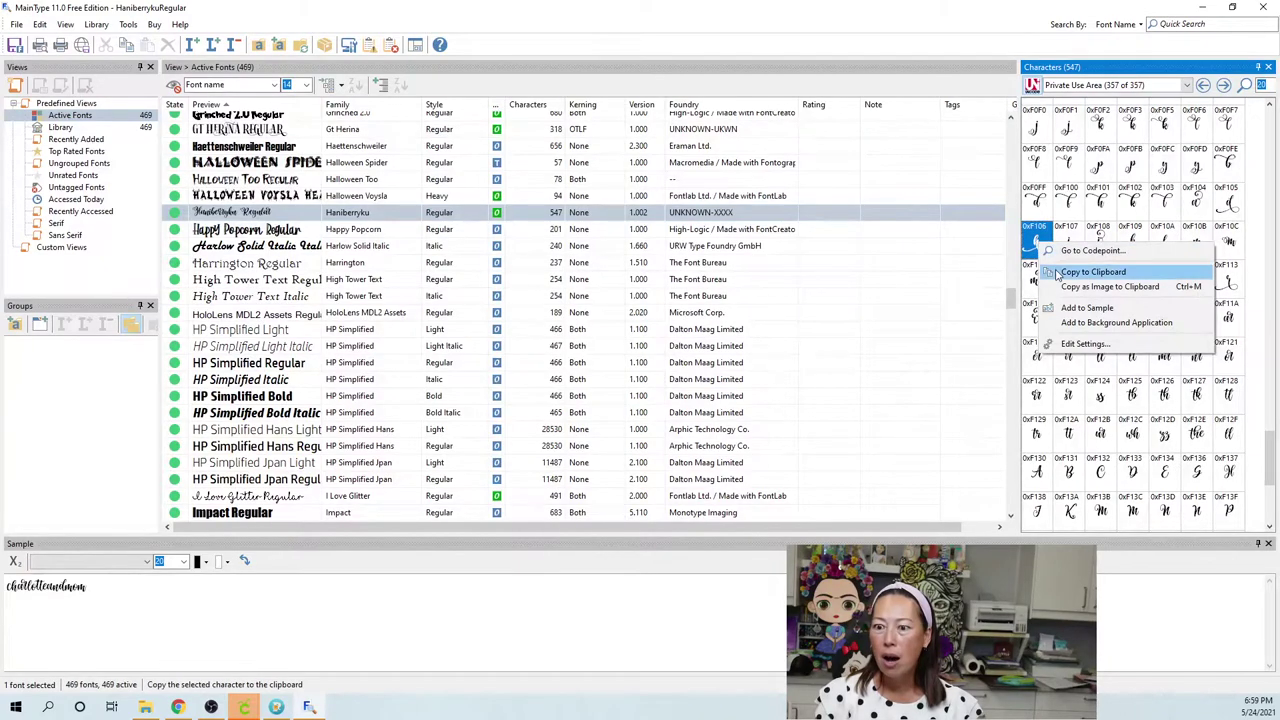
click(1055, 271)
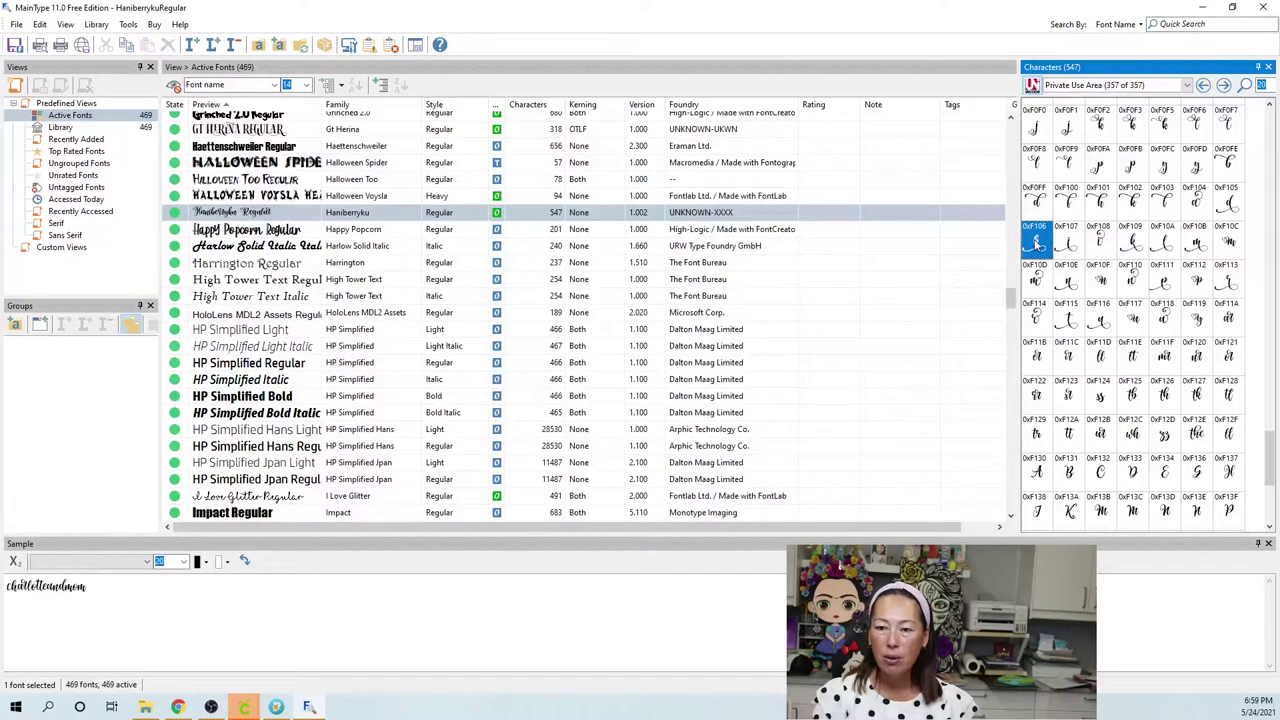
mouse_move(1037, 243)
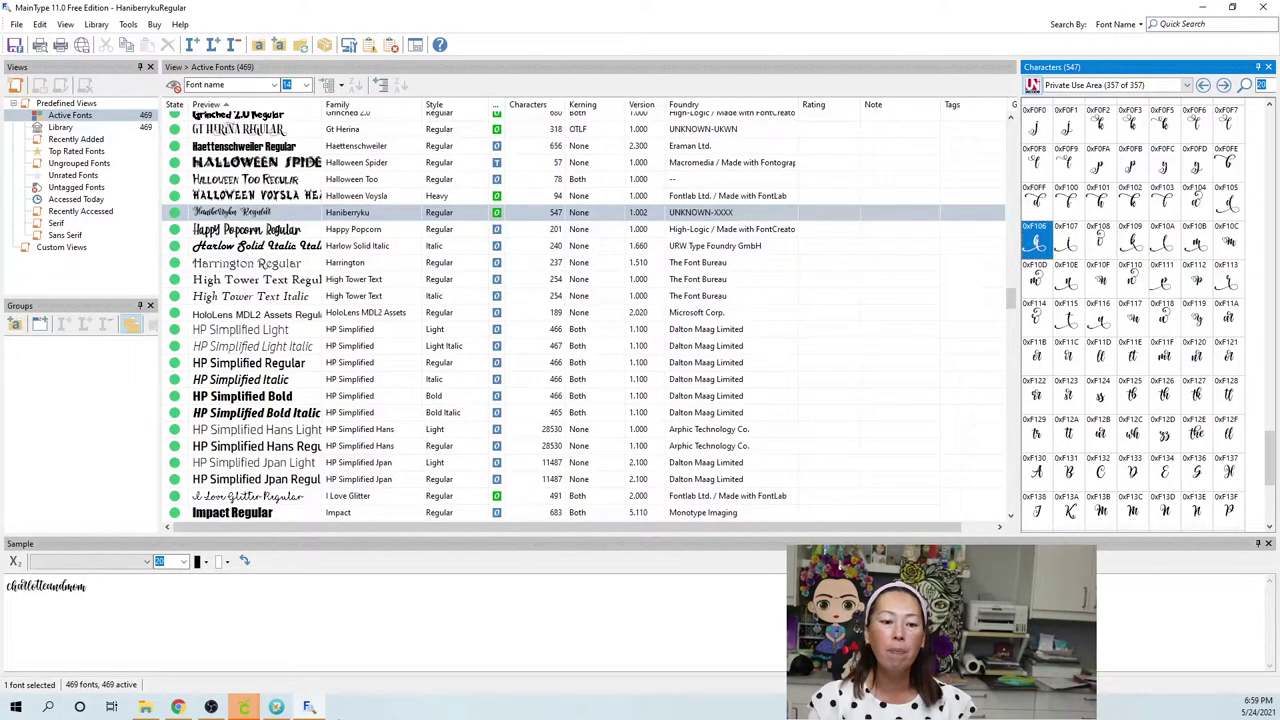
click(244, 710)
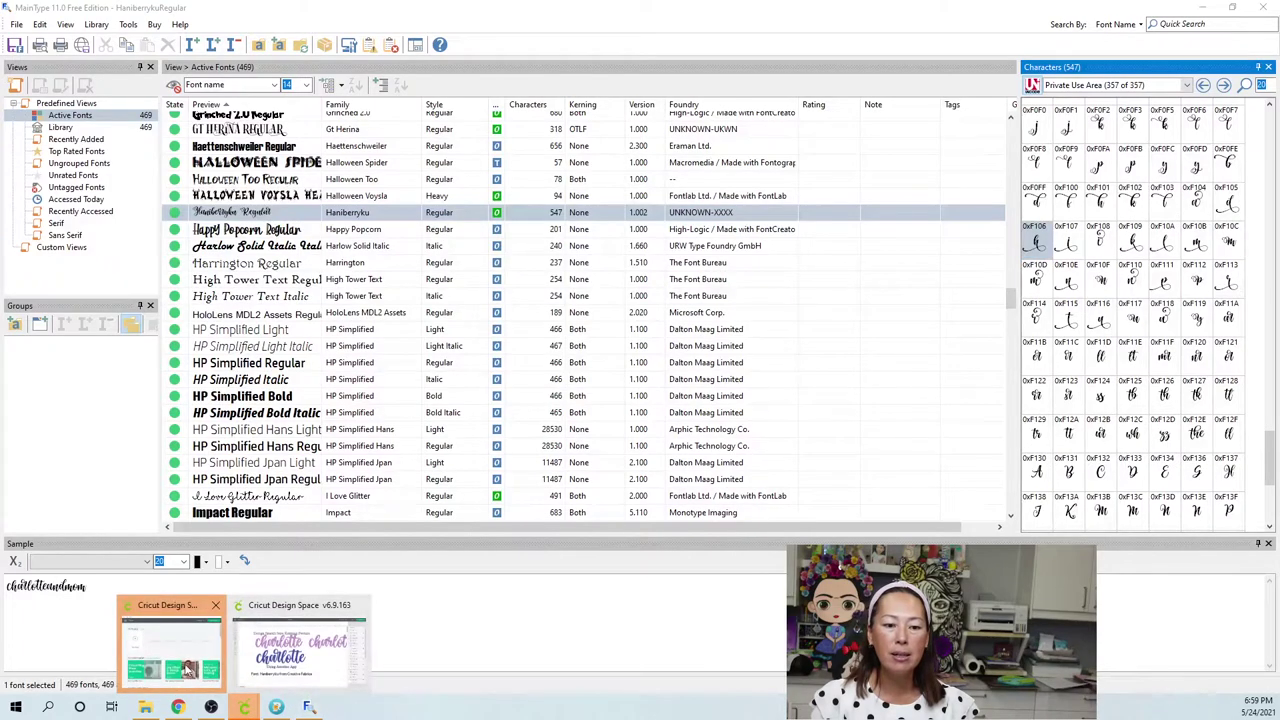
In the charlotte project, add a Haniberryku text box and paste the swash h glyph into it.
click(292, 665)
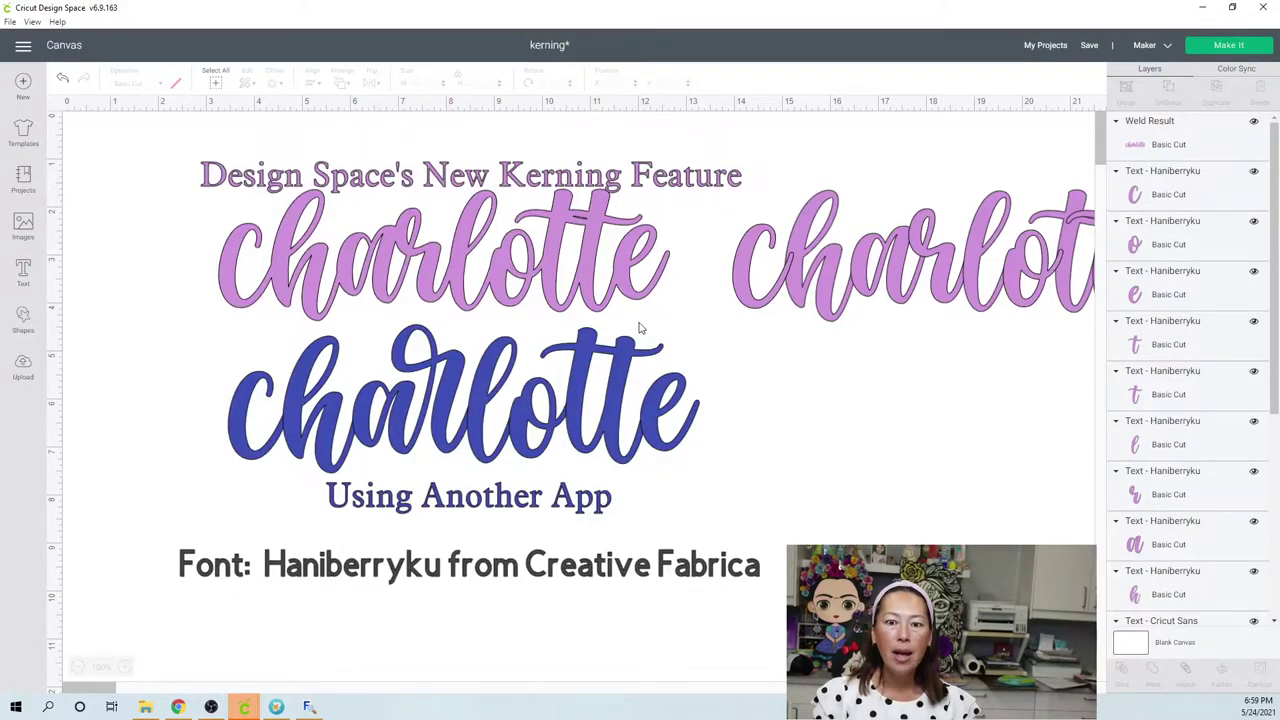
click(23, 272)
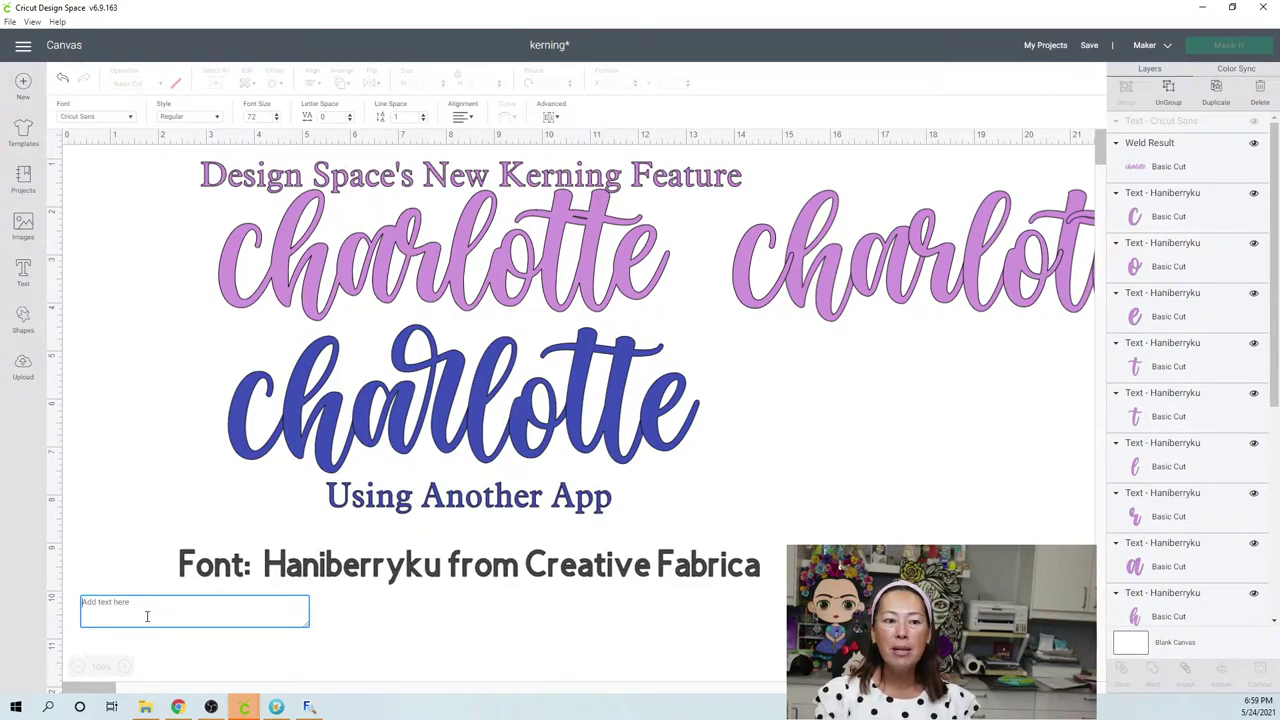
click(129, 117)
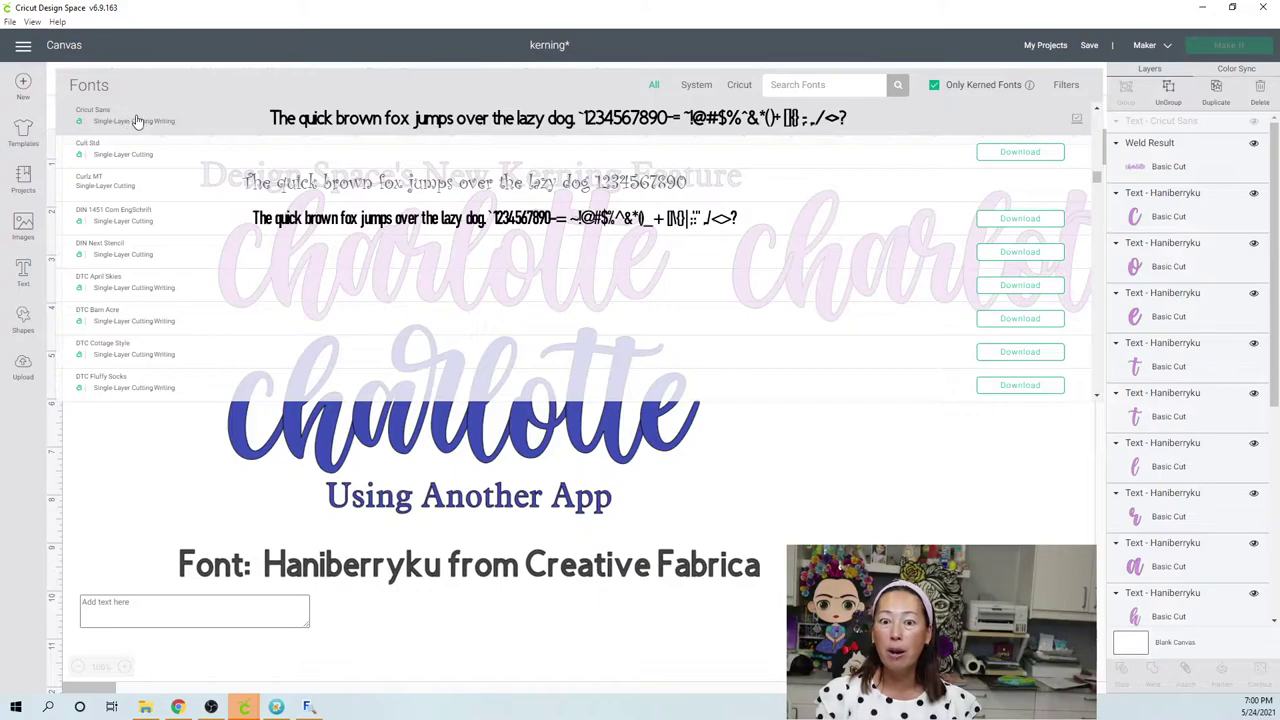
click(787, 84)
text(ha)
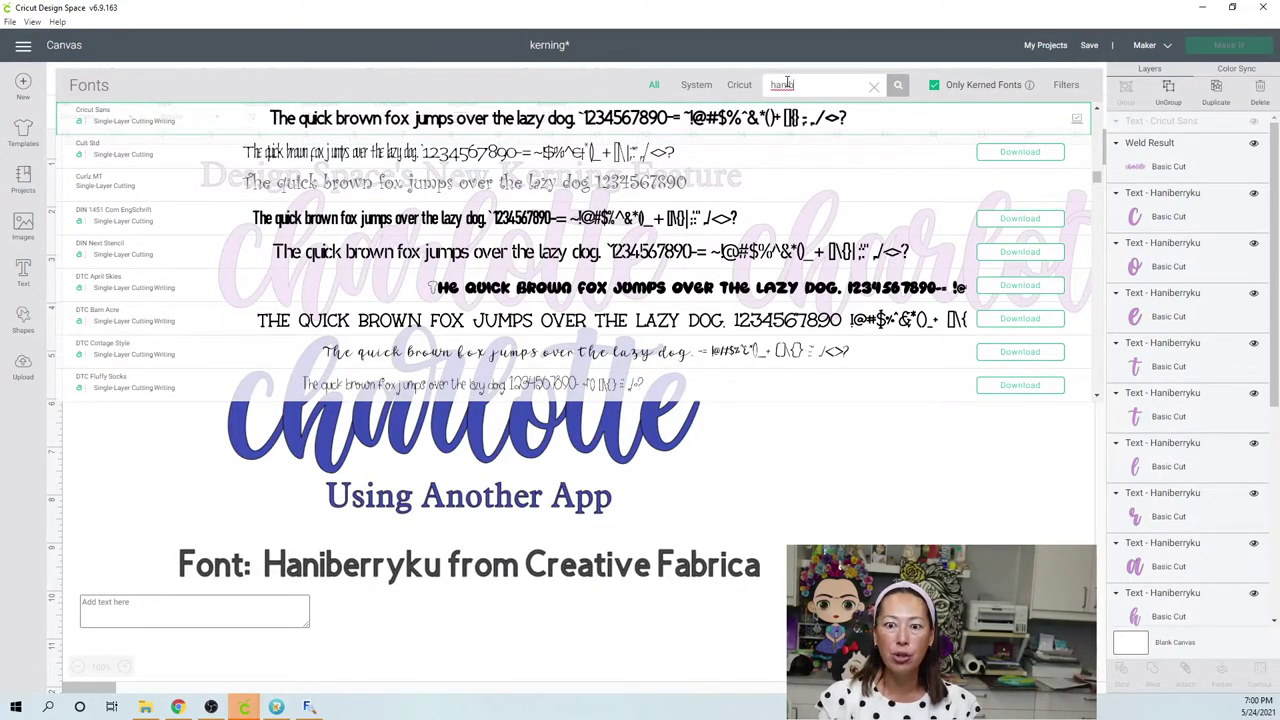
text(nib)
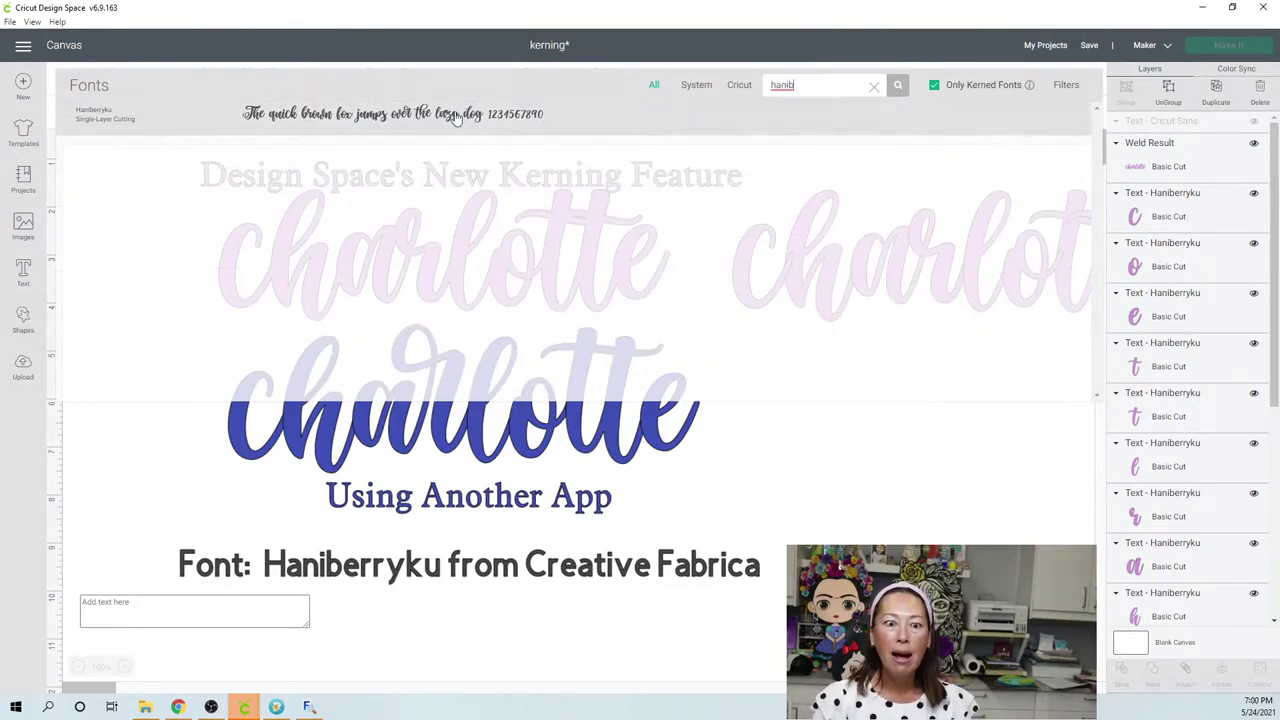
click(455, 117)
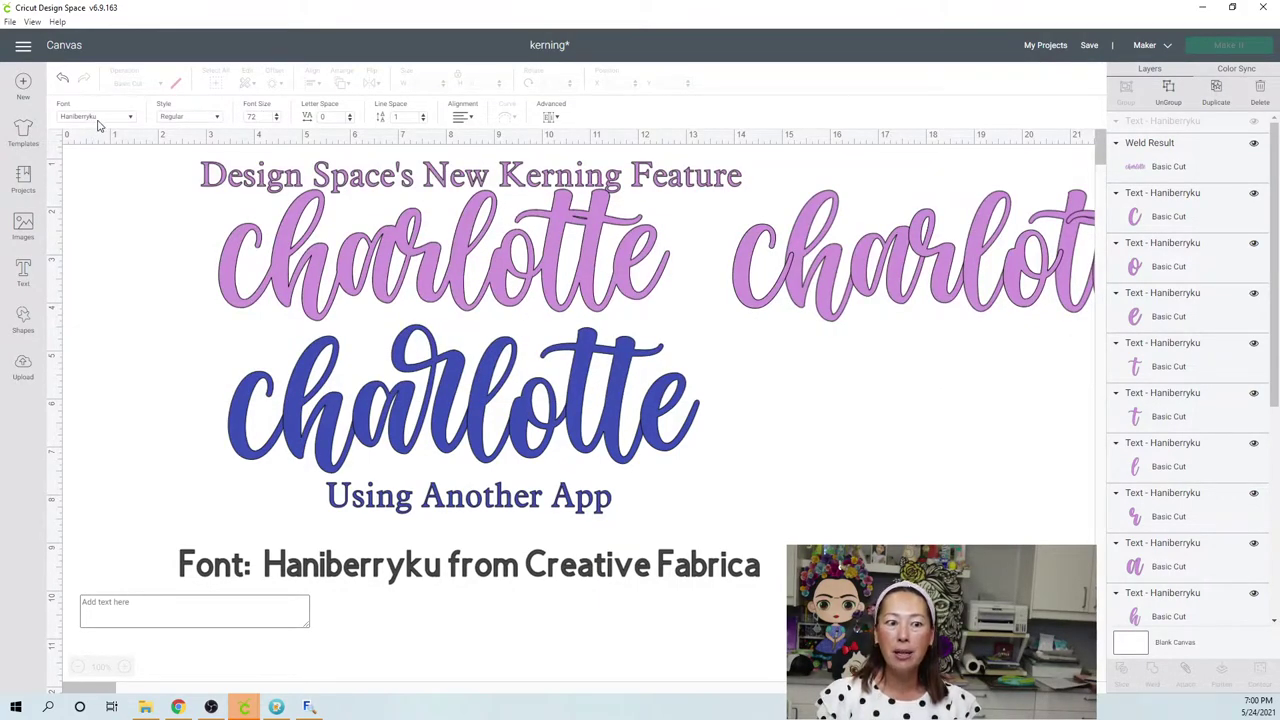
click(140, 609)
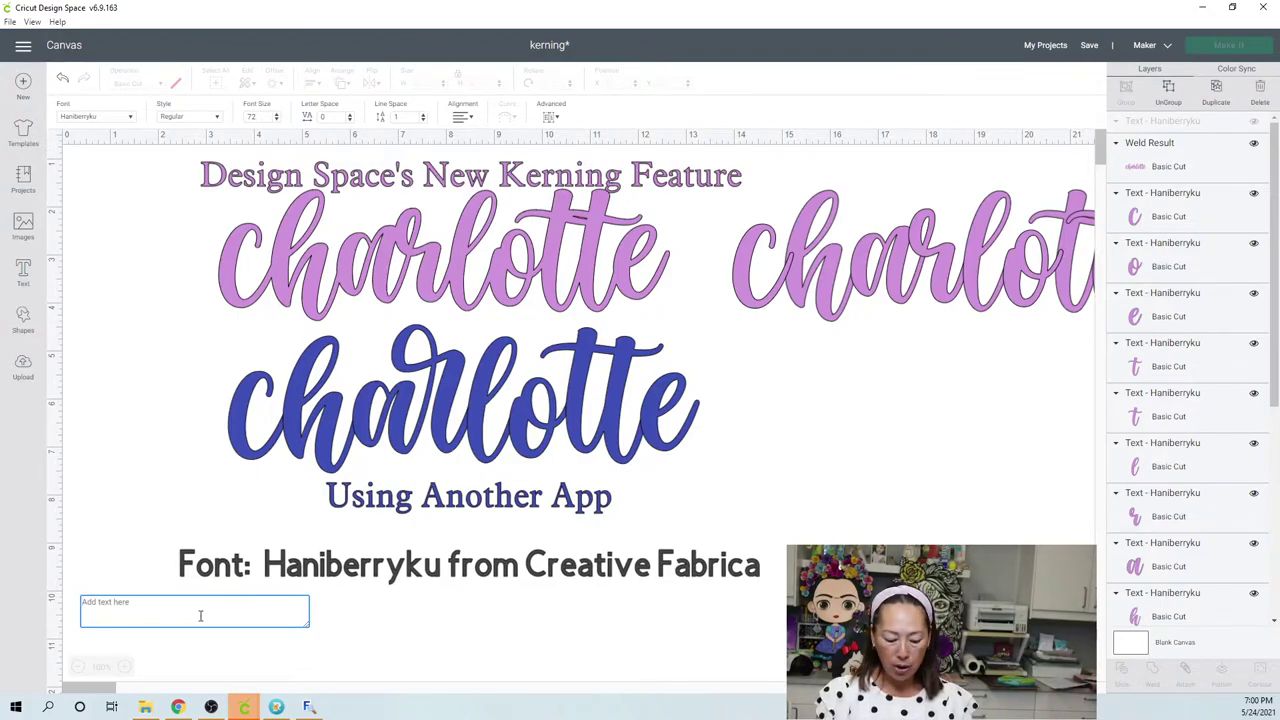
text(c)
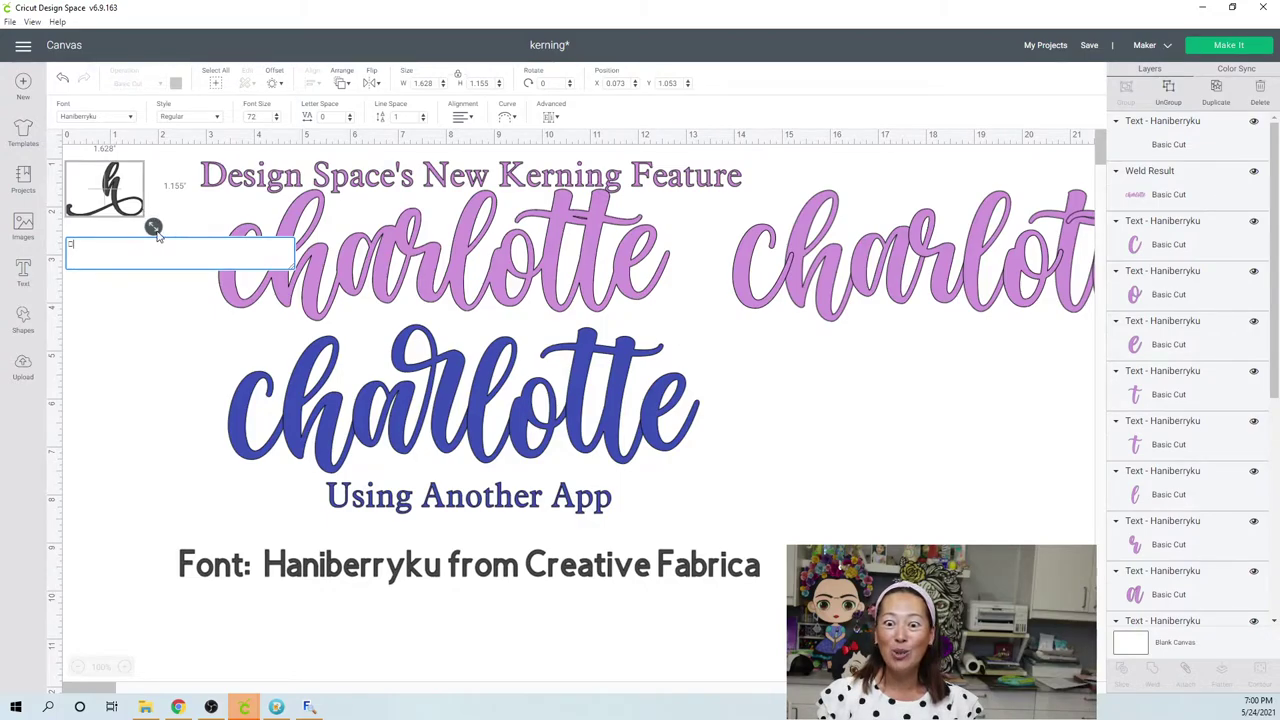
Resize the swash h, pull the plain pink h out of the spare charlotte, and drop the swash h in its place.
drag(151, 223, 1090, 460)
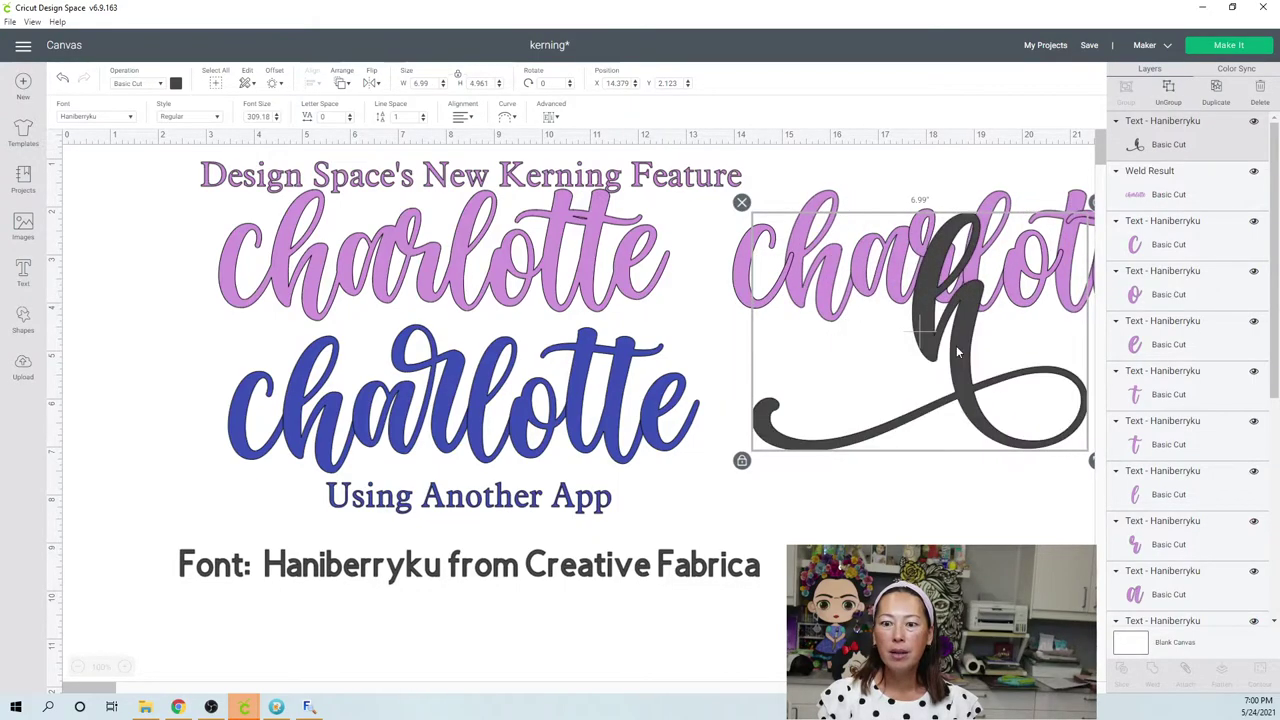
drag(957, 352, 821, 301)
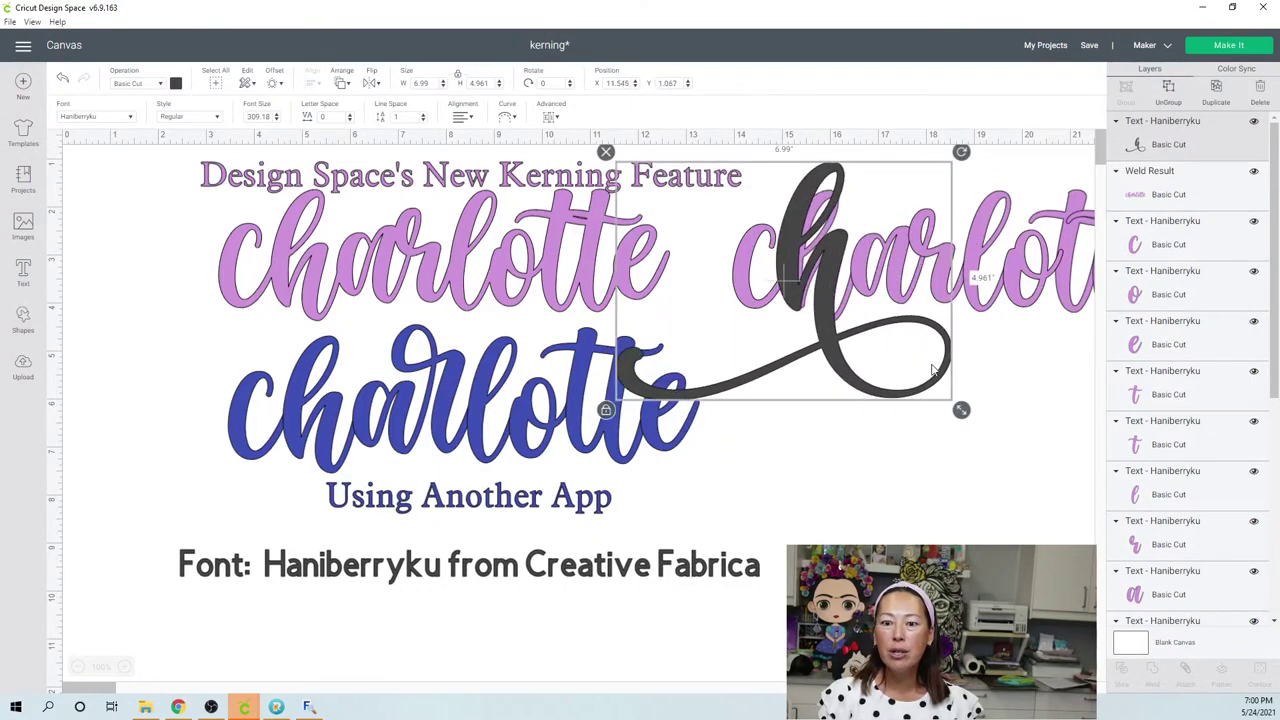
drag(961, 410, 822, 317)
key(ctrl+z)
drag(820, 270, 855, 600)
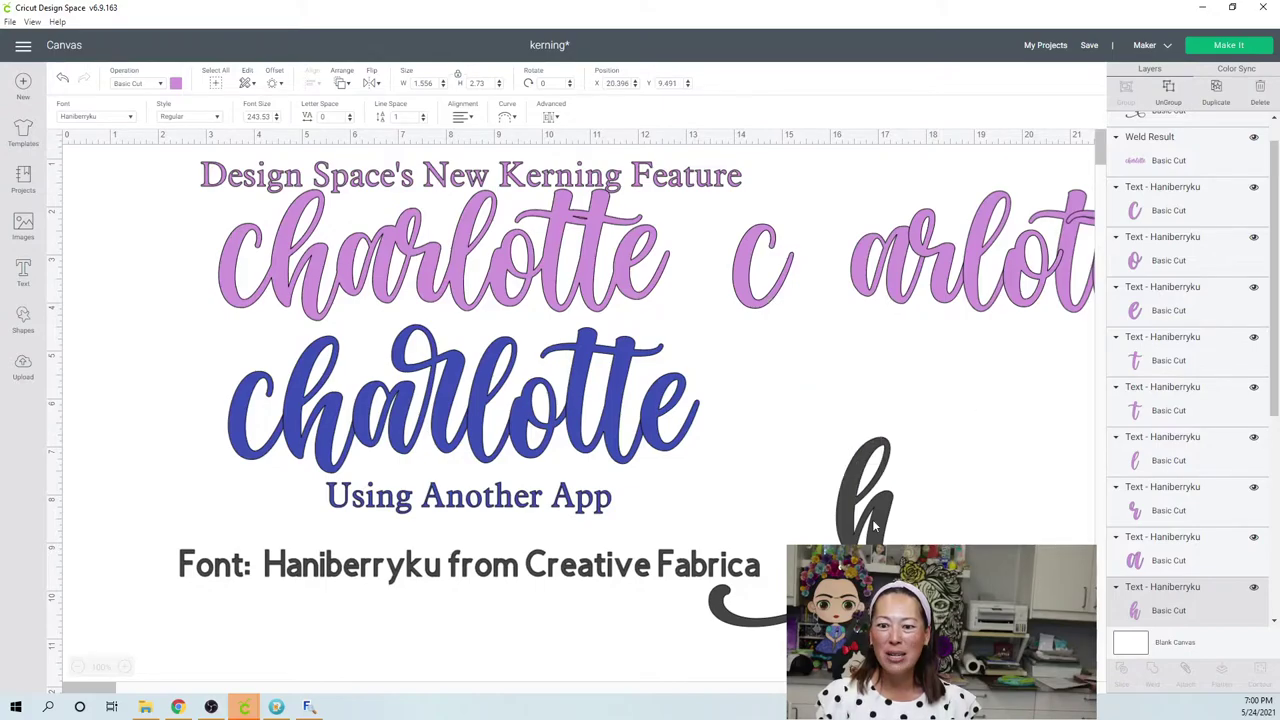
drag(872, 522, 826, 268)
click(871, 471)
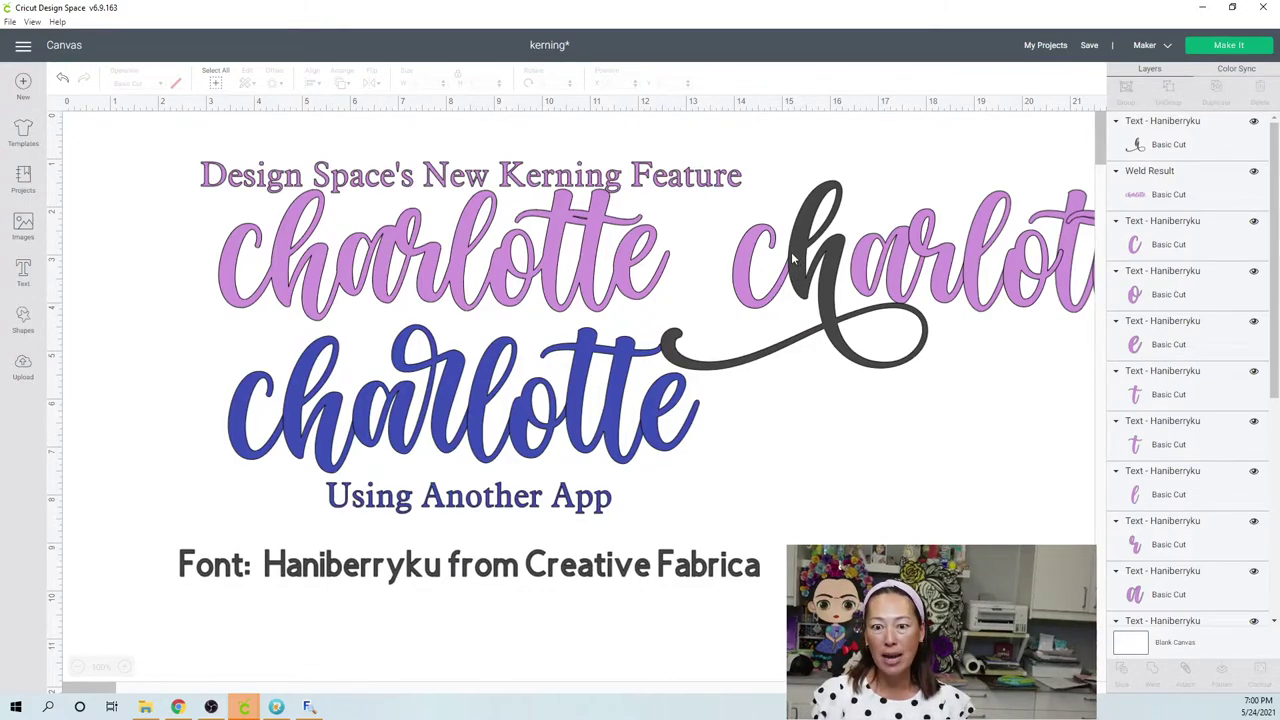
Adjust the swash h's position and move the whole charlotte word into open space on the right.
mouse_move(731, 245)
mouse_down()
mouse_move(770, 260)
mouse_move(724, 251)
mouse_up()
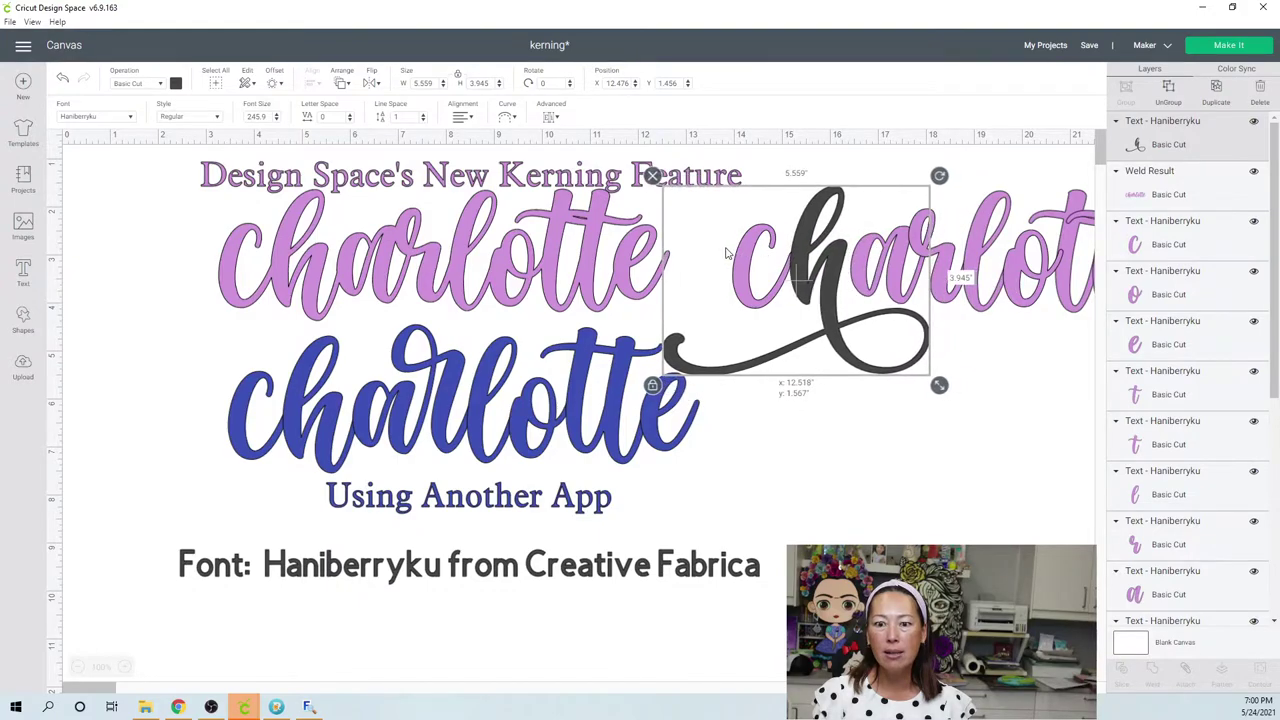
click(1010, 437)
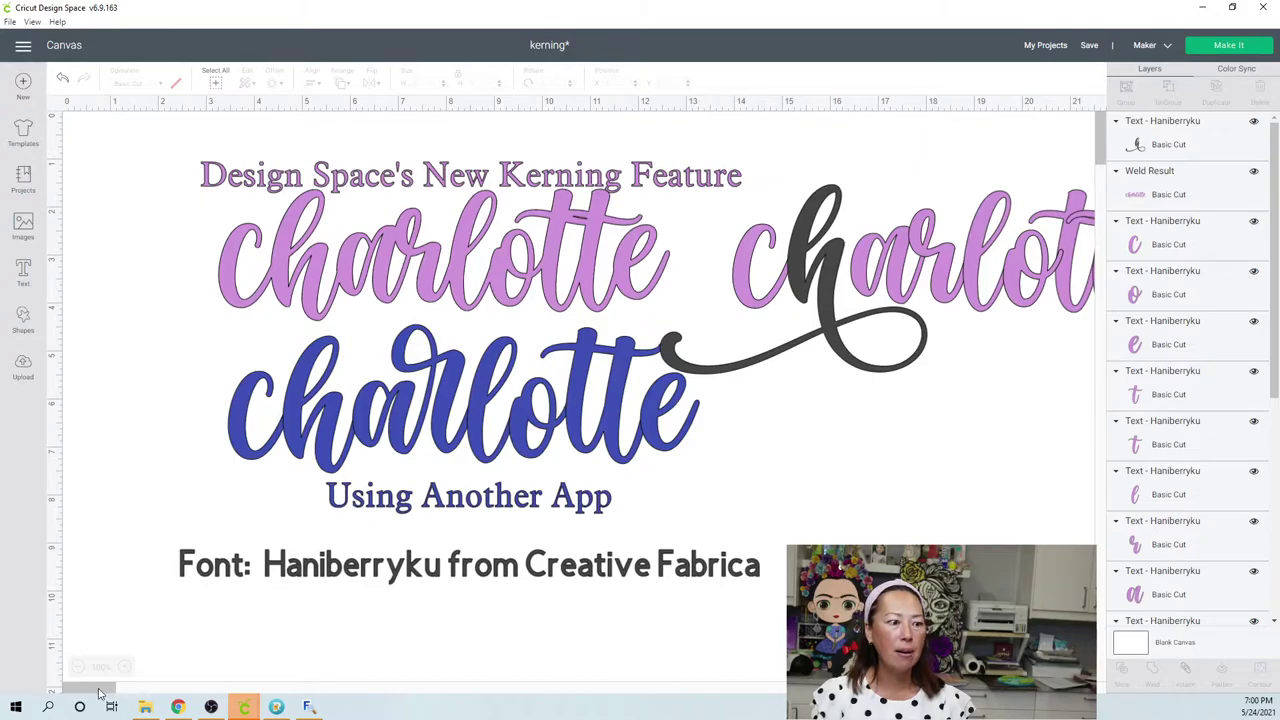
drag(101, 692, 144, 697)
drag(767, 404, 403, 271)
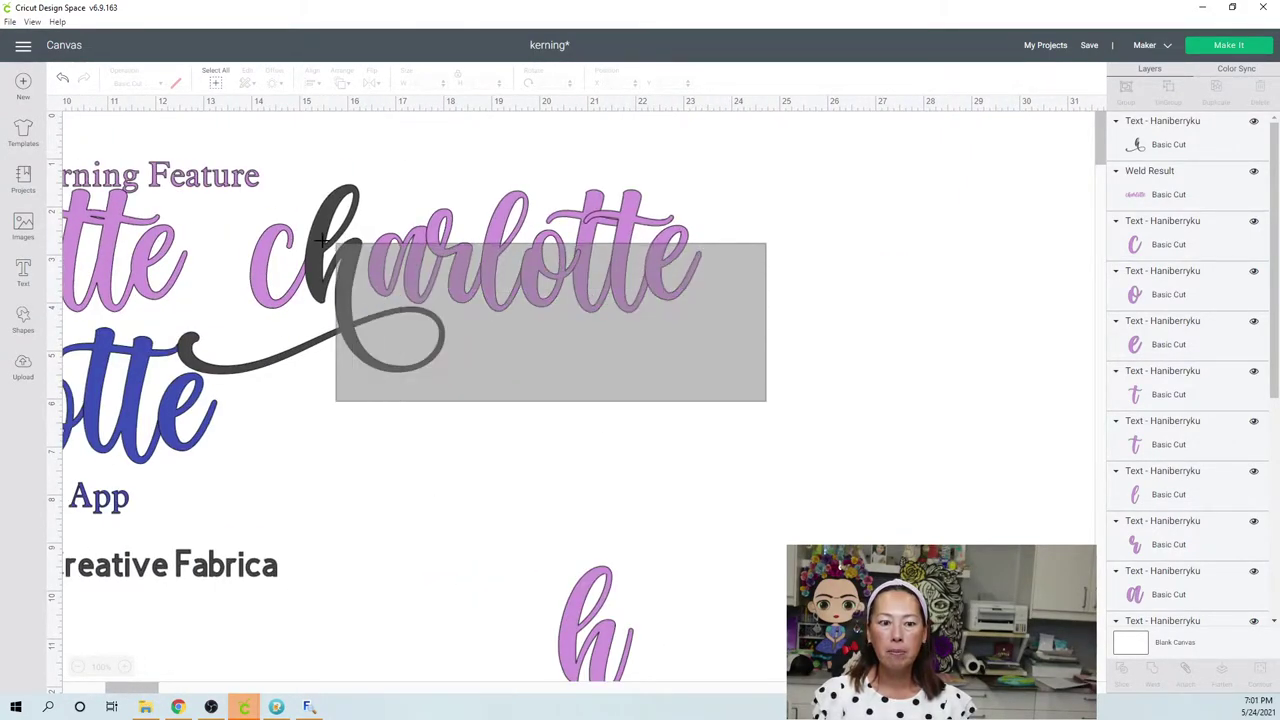
drag(322, 241, 578, 278)
click(851, 537)
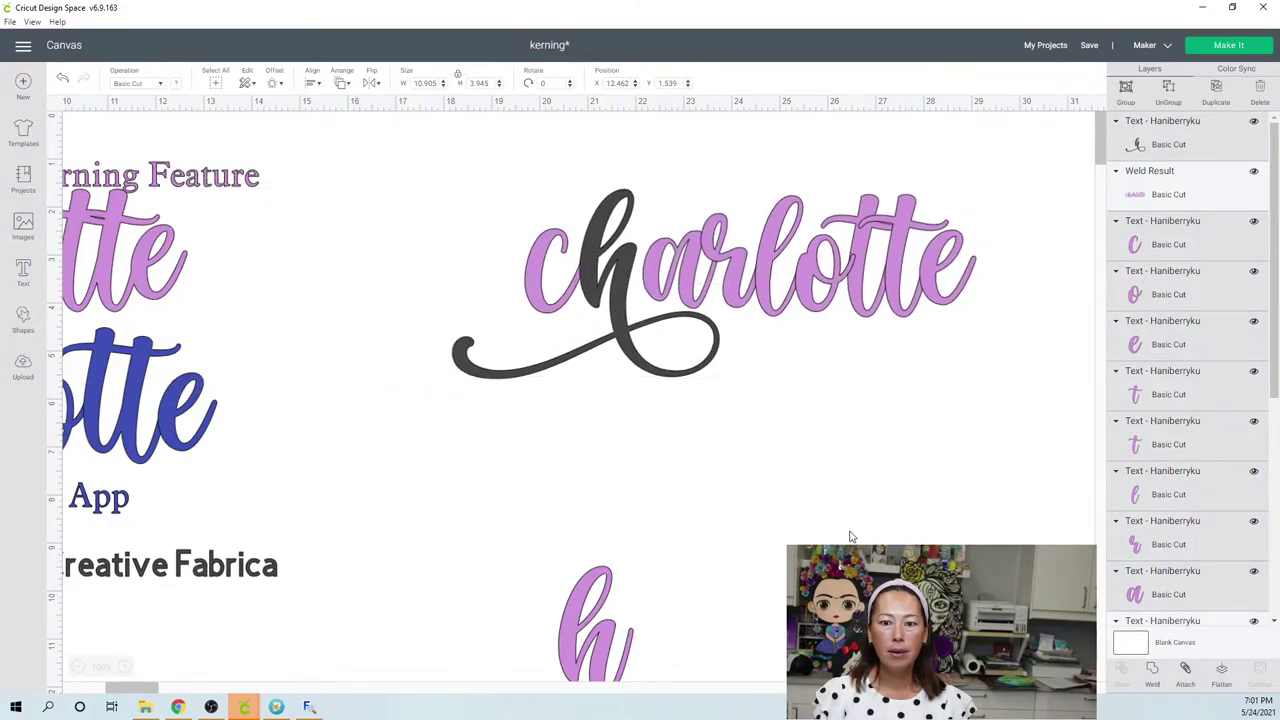
Nudge the swash h slightly right so it sits snug against the other letters.
click(434, 251)
drag(390, 237, 600, 418)
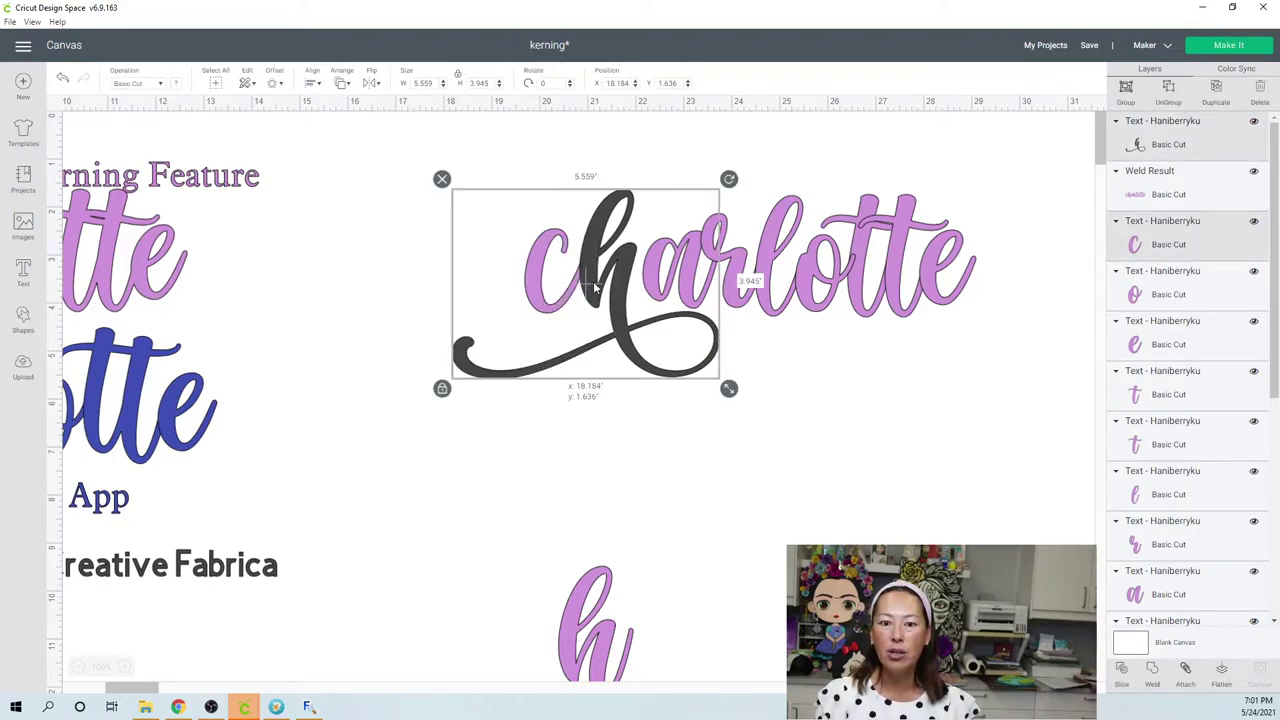
drag(595, 287, 599, 288)
click(882, 503)
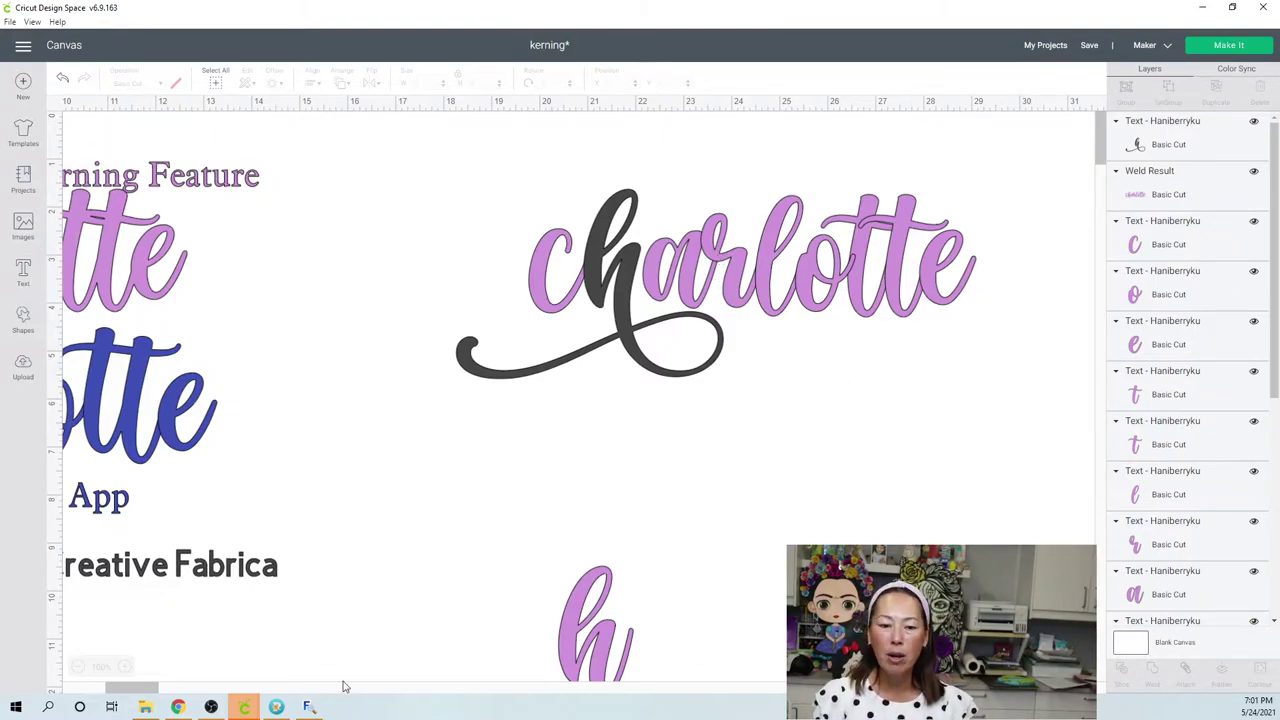
Pick Haniberryku's double t glyph 0xF12A in MainType, then go back to the Cricut project.
click(309, 707)
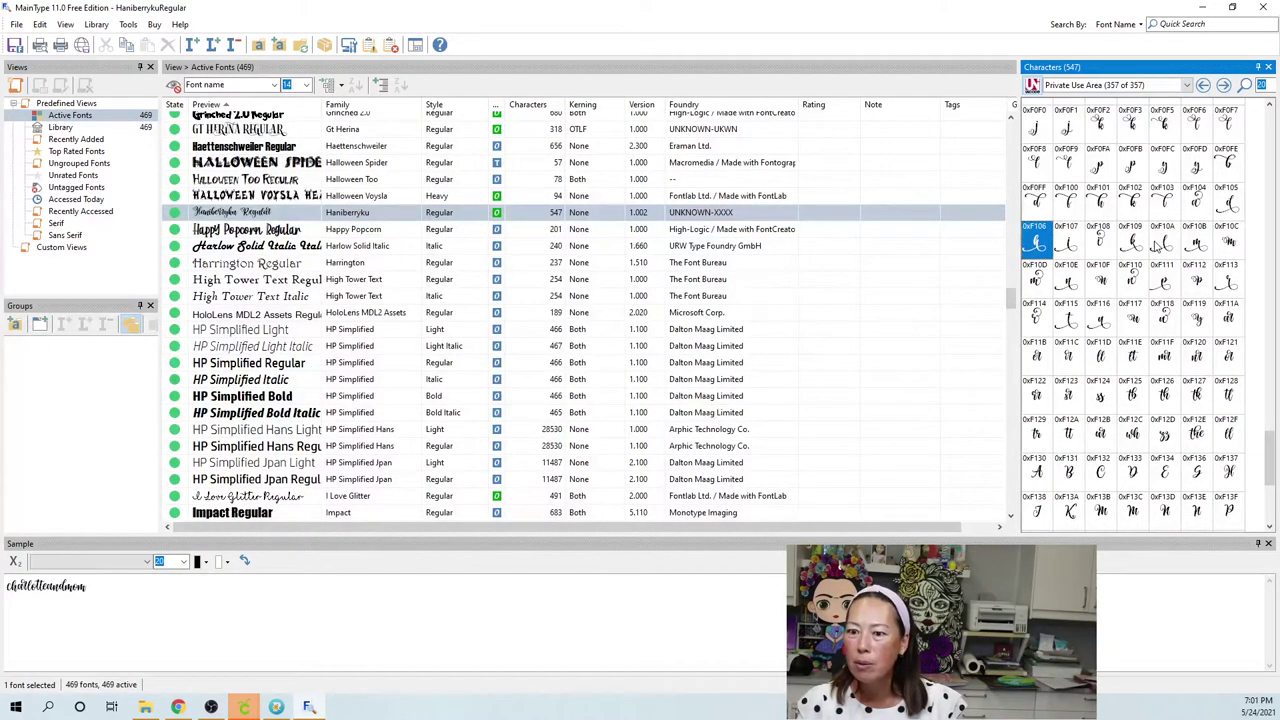
click(1070, 446)
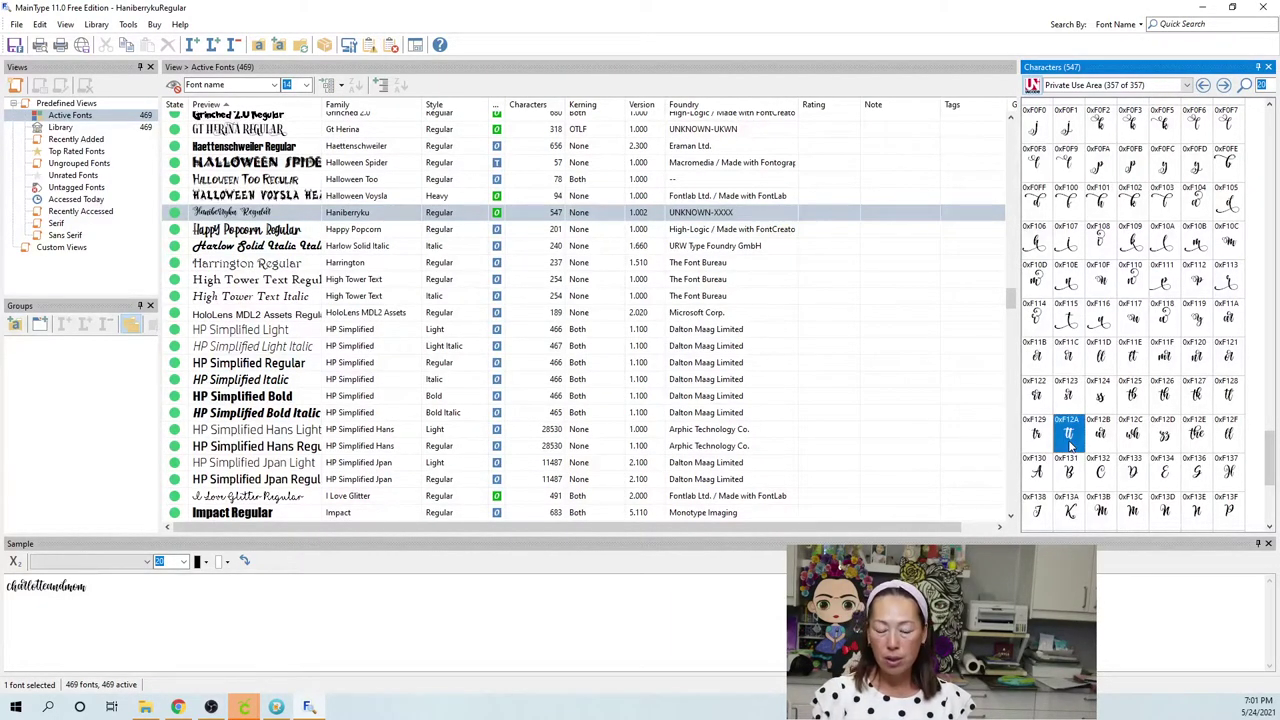
mouse_move(244, 707)
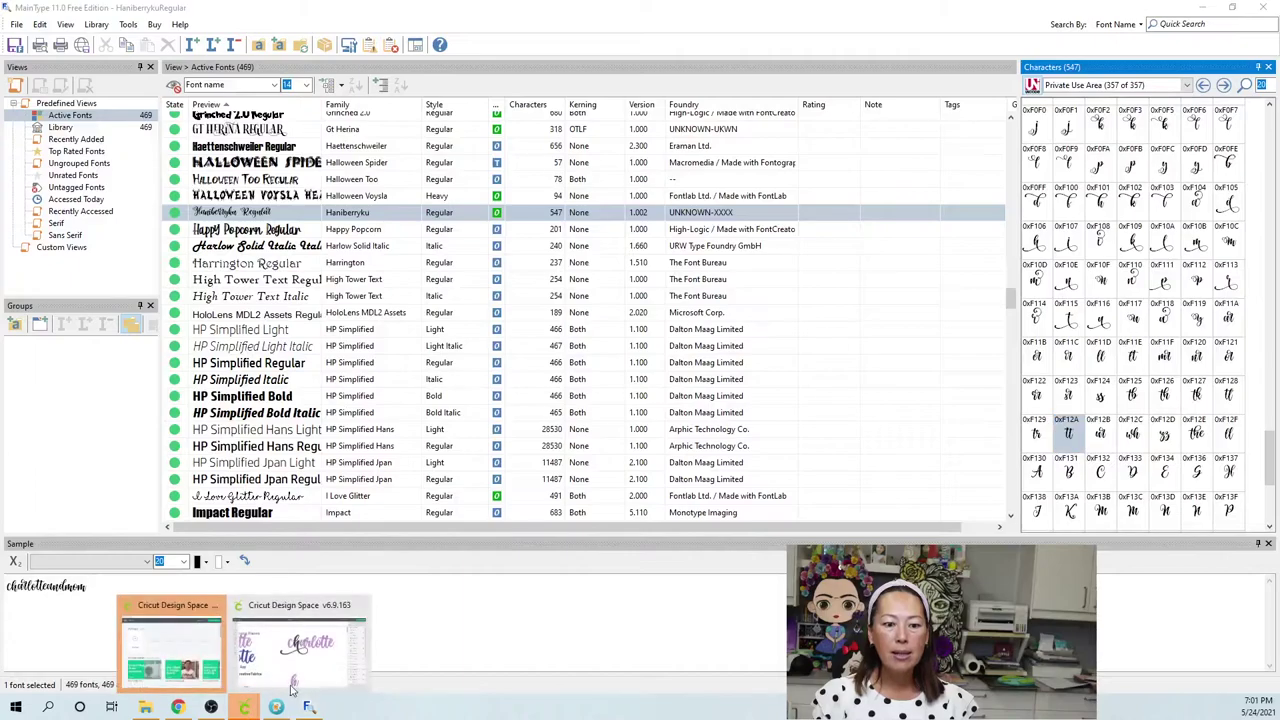
click(270, 660)
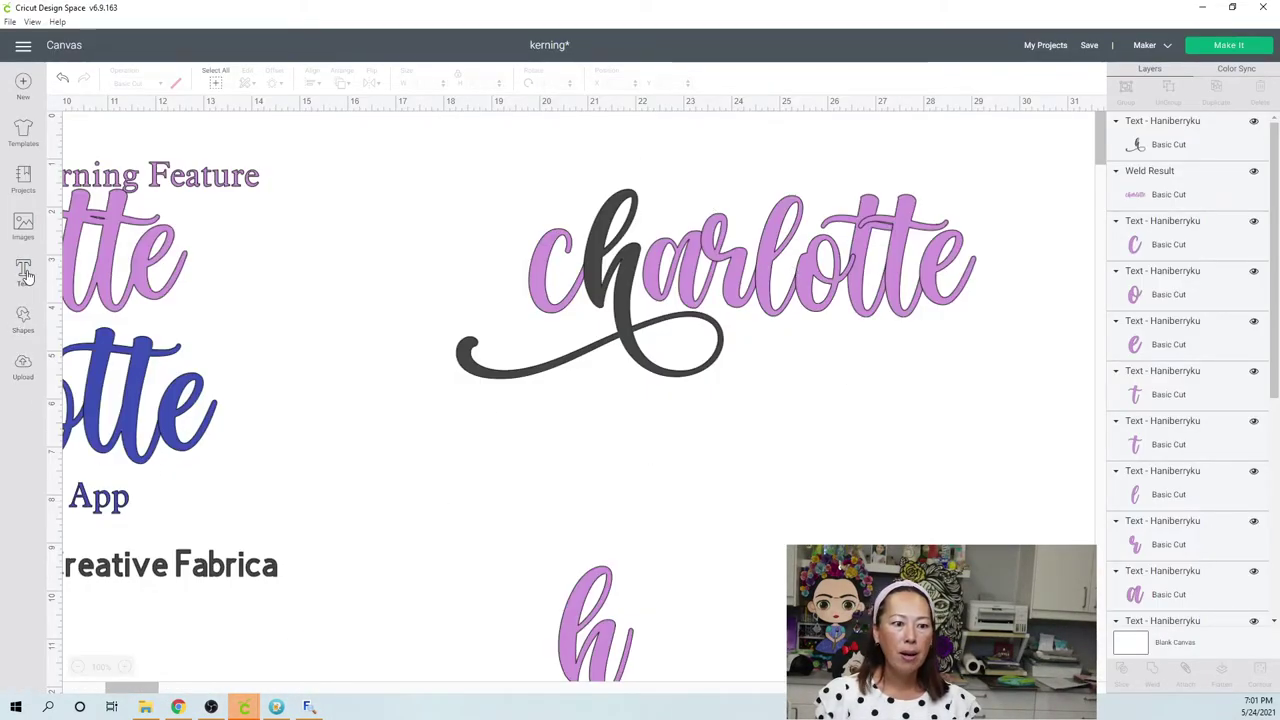
Paste the double-t glyph as new text and size it to 2.375 inches wide over charlotte.
key(t)
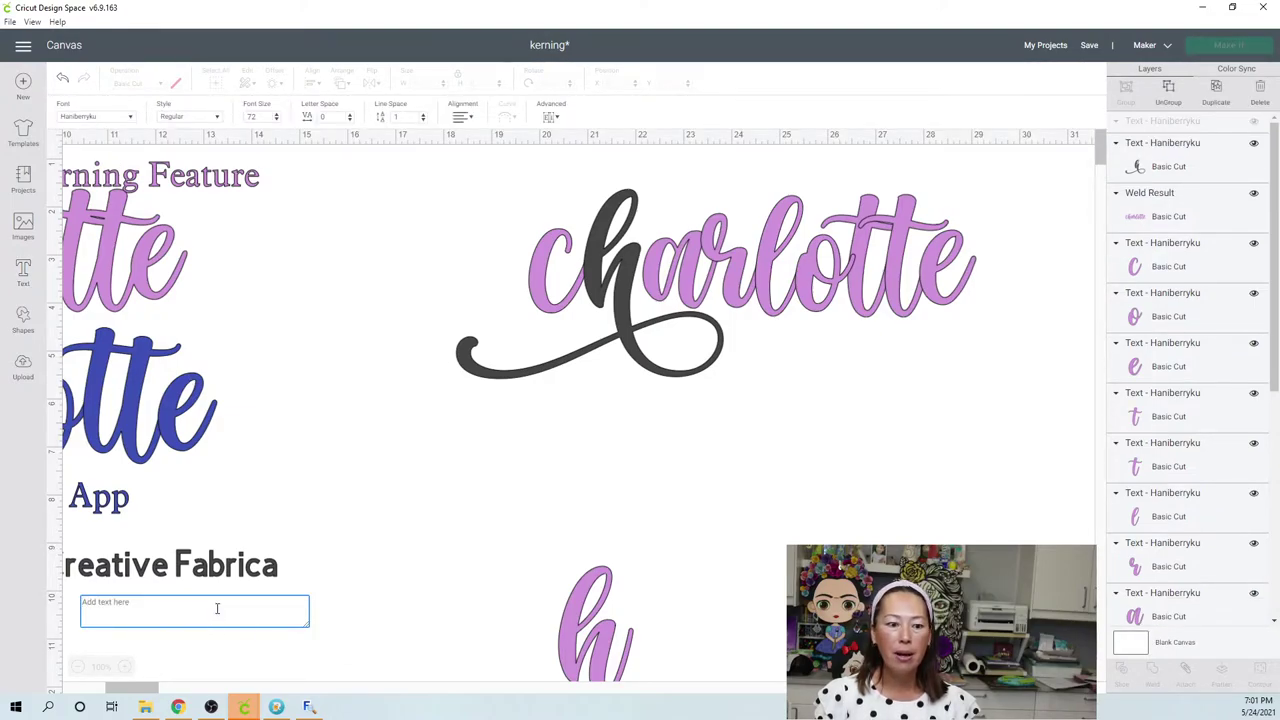
text(c)
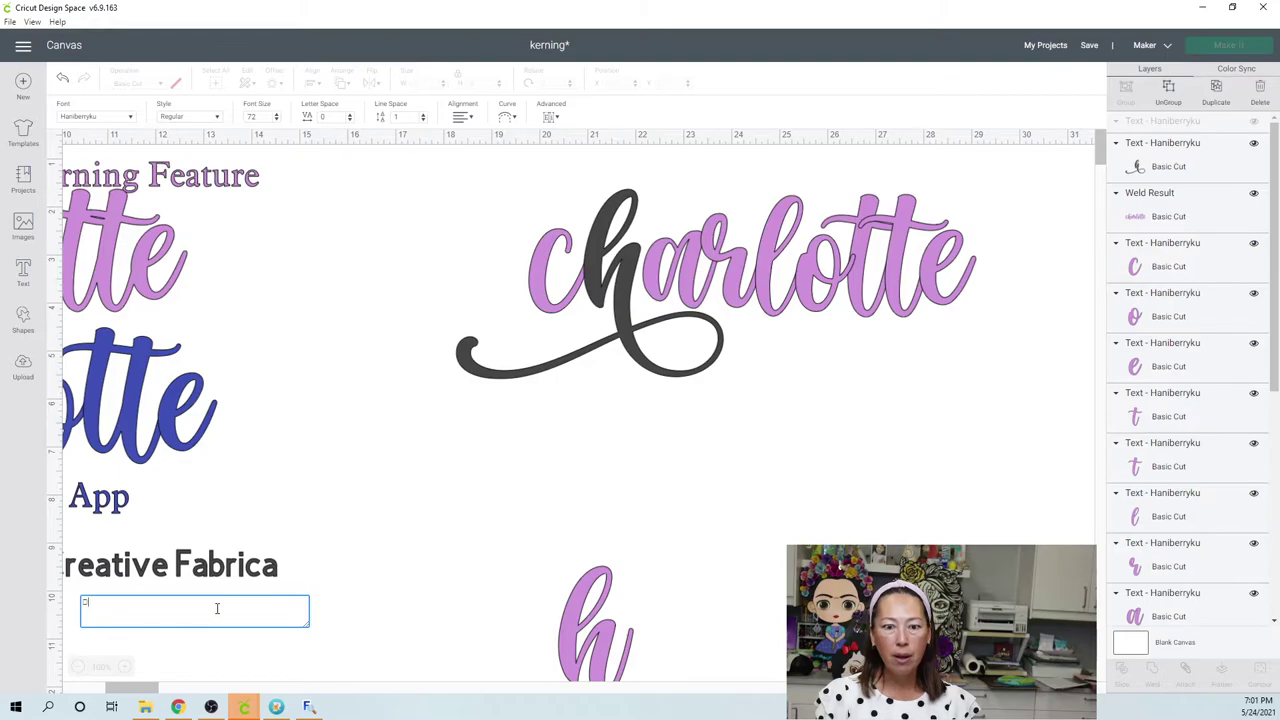
click(120, 195)
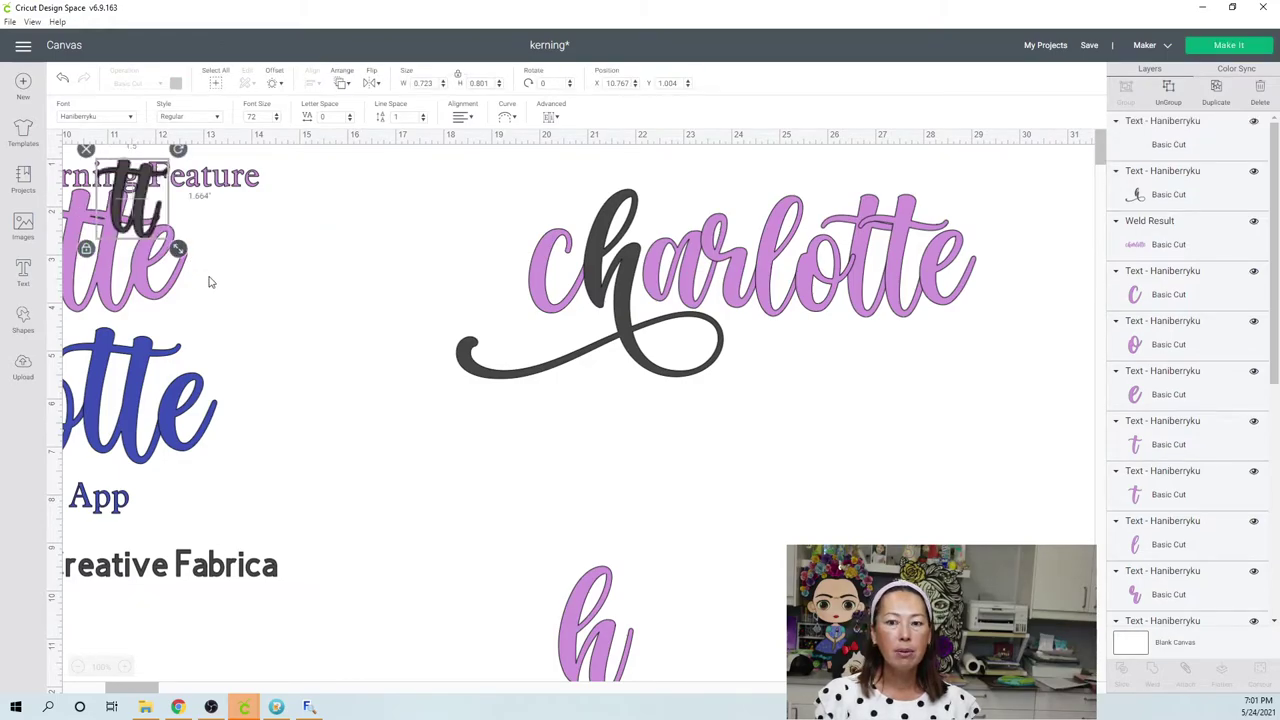
drag(178, 248, 228, 298)
drag(150, 230, 597, 275)
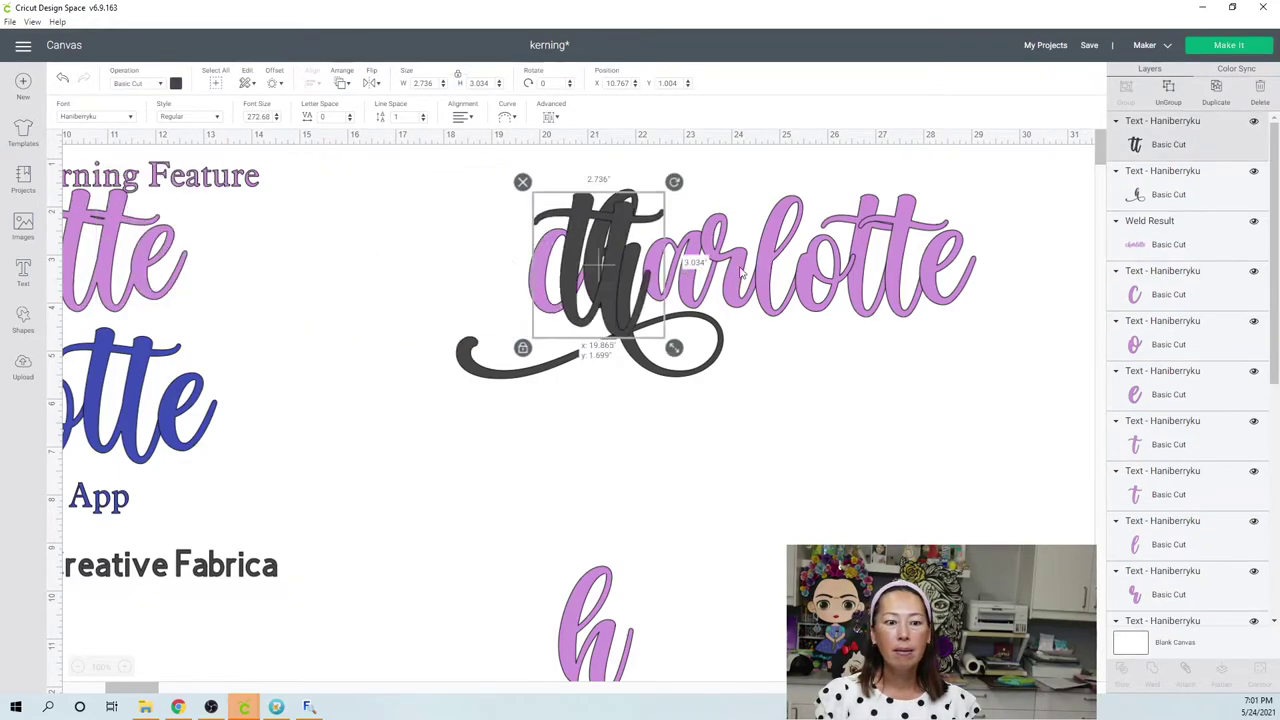
drag(742, 271, 902, 263)
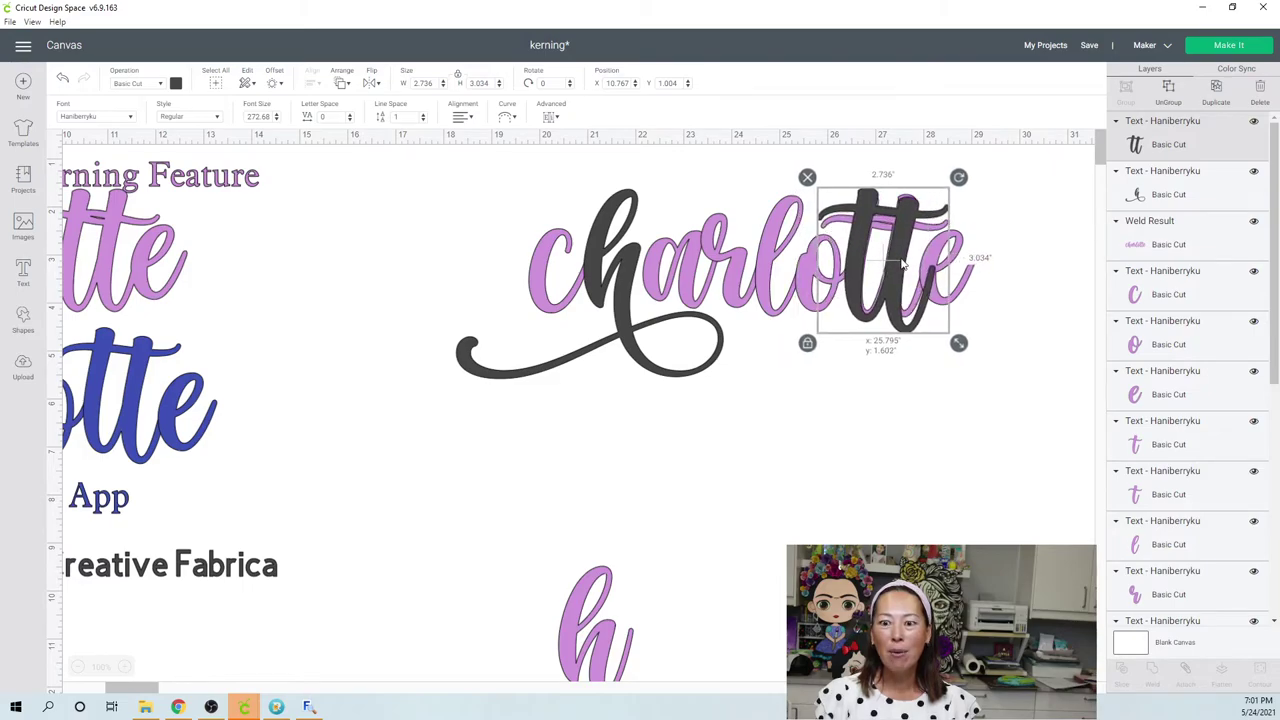
drag(958, 343, 948, 331)
drag(891, 281, 896, 286)
drag(956, 338, 895, 497)
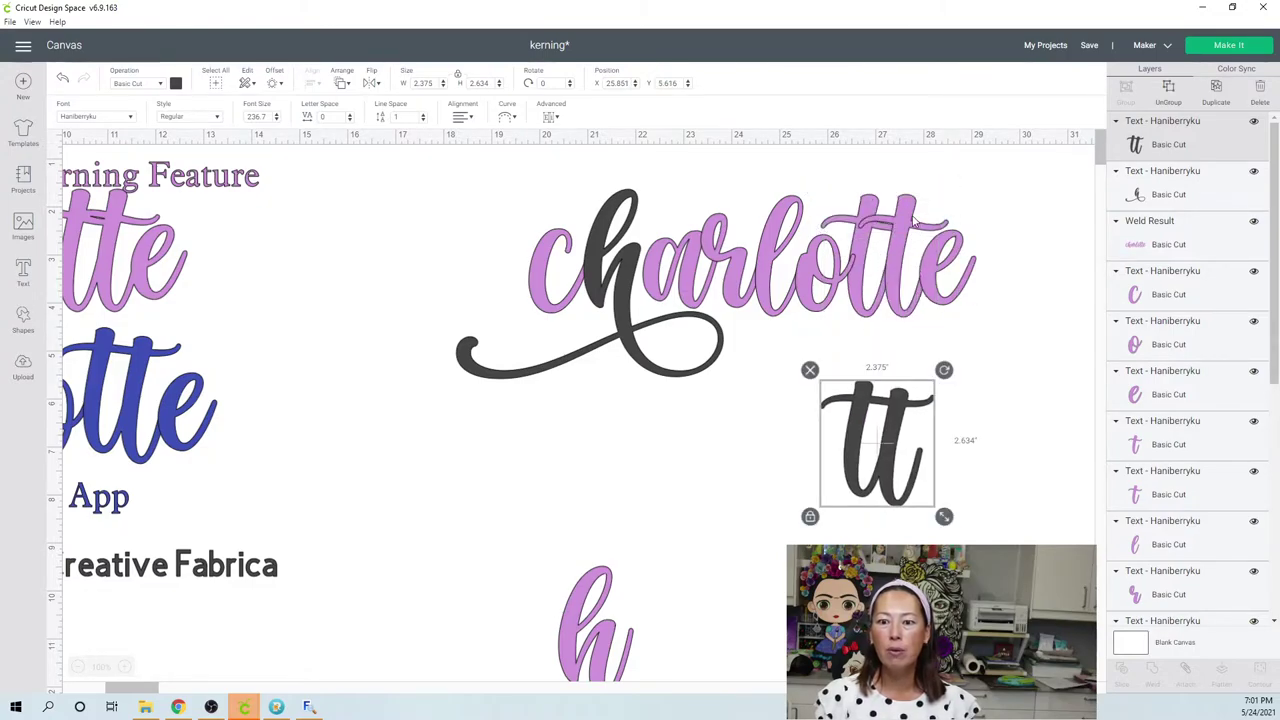
Delete both pink t letters and nudge the double-t into their gap in the word.
click(913, 222)
key(Delete)
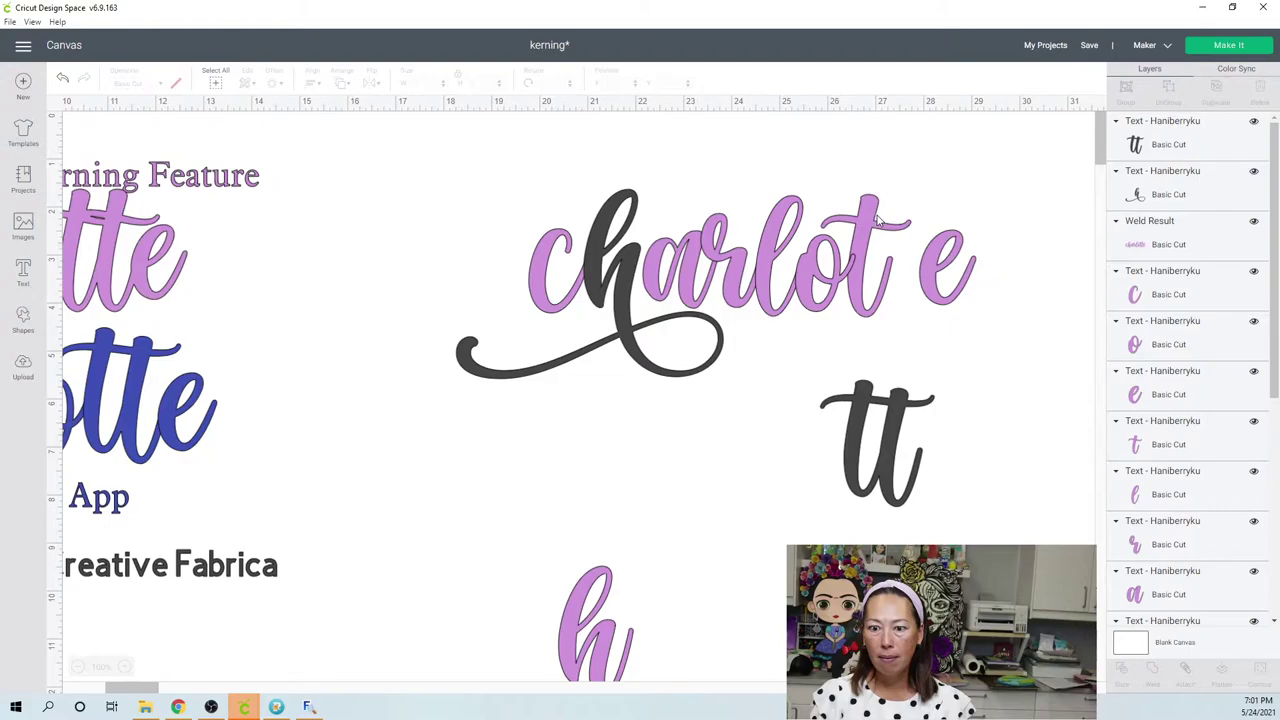
click(876, 220)
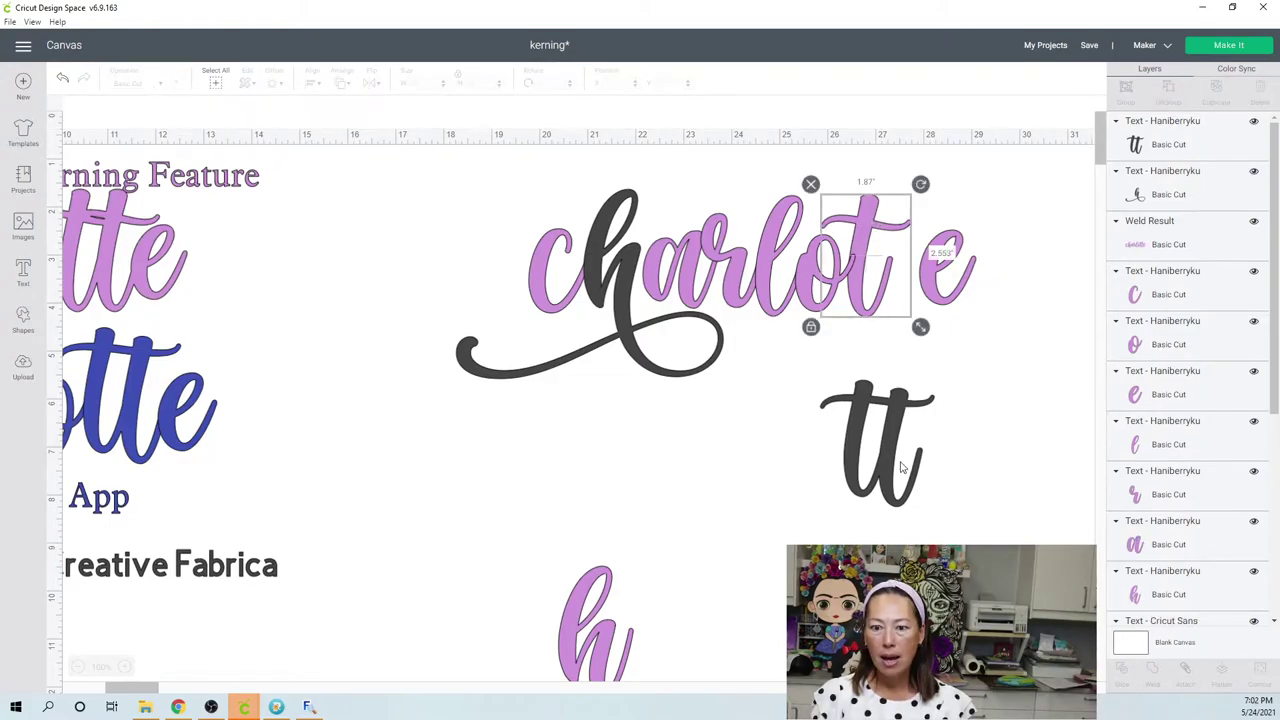
key(Delete)
drag(895, 468, 907, 245)
key(Down)
key(Down)
key(Down)
key(Down)
key(Down)
key(Down)
key(Down)
key(Down)
key(Down)
key(Down)
key(Down)
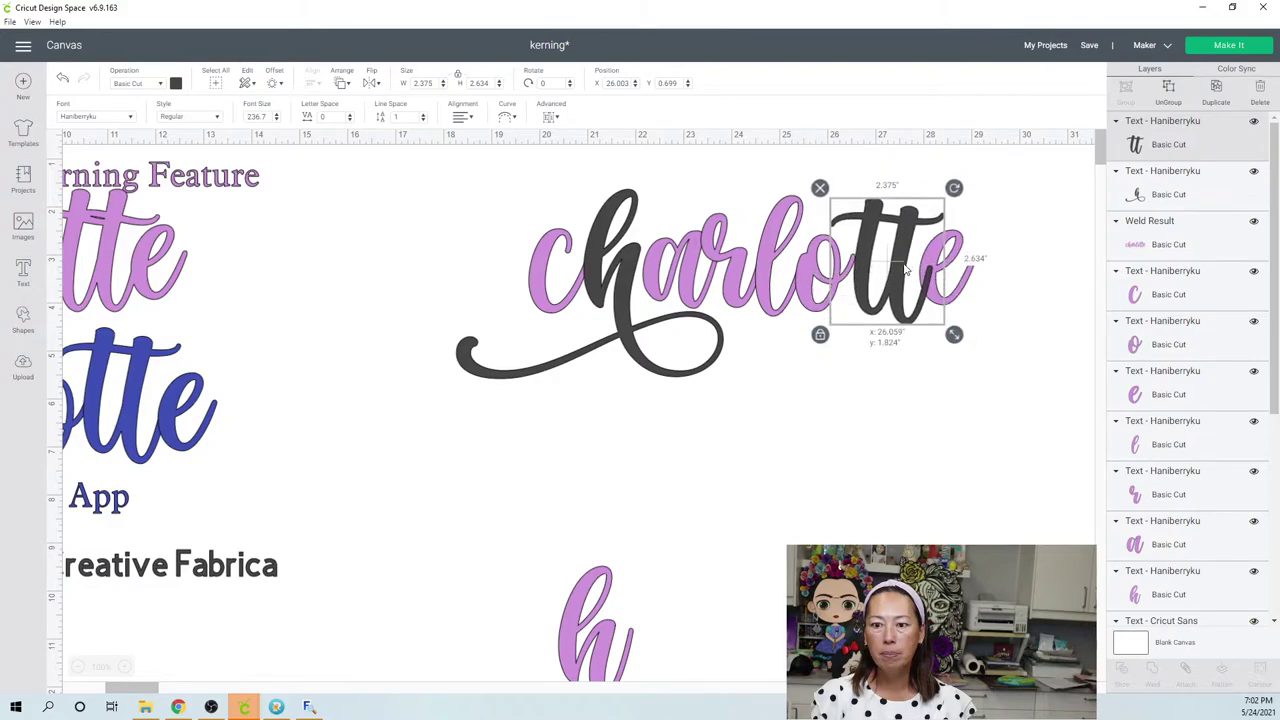
key(Left)
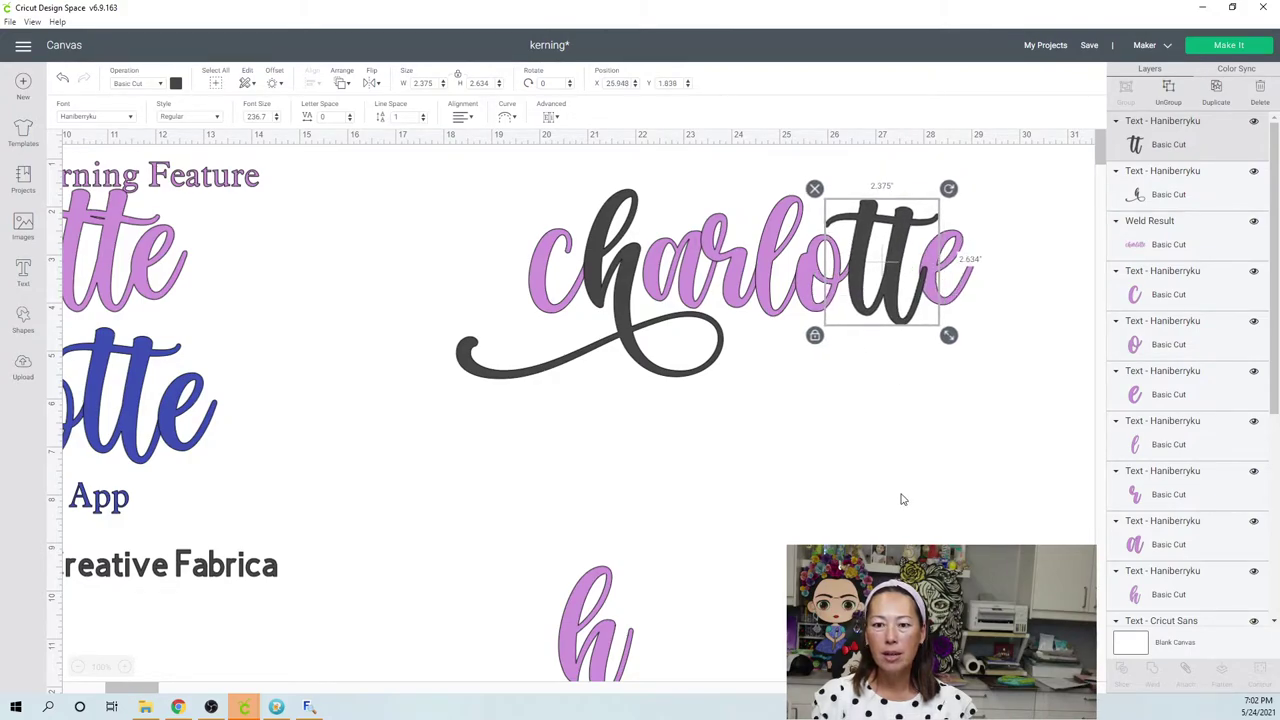
click(900, 500)
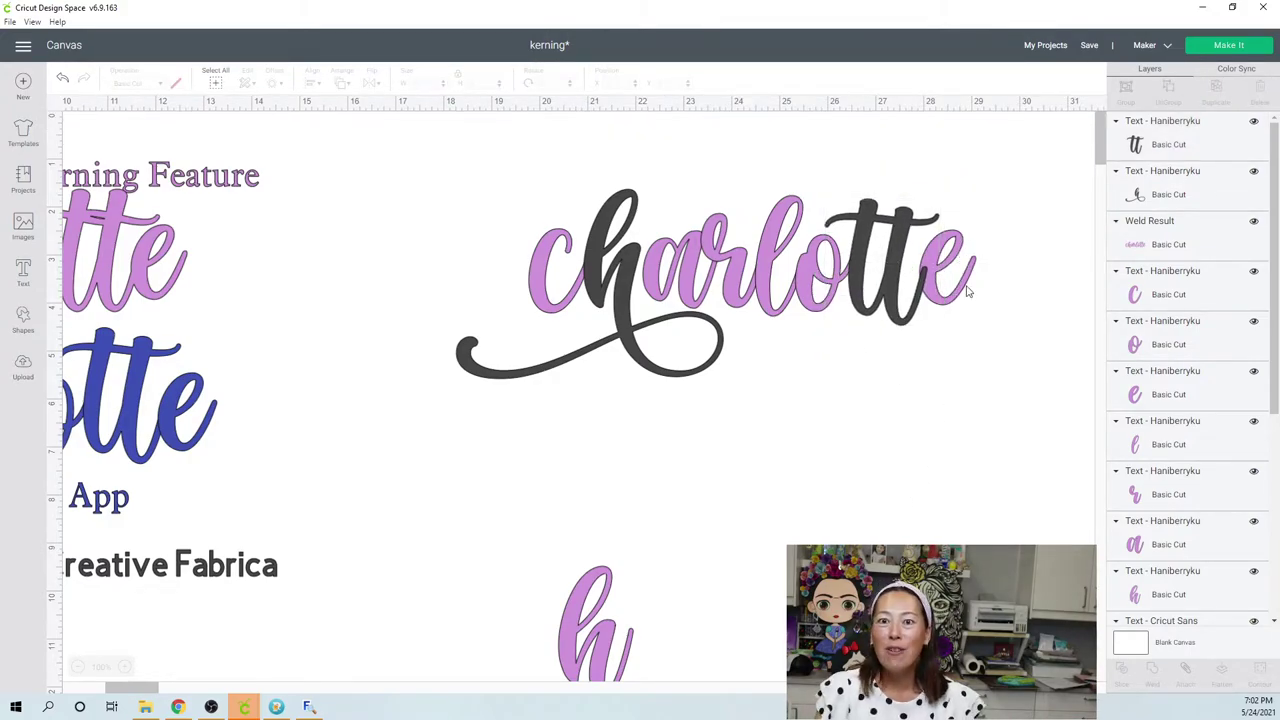
In MainType, scroll Haniberryku's Private Use Area and pick the joined-letter glyph 0xF16D.
click(307, 708)
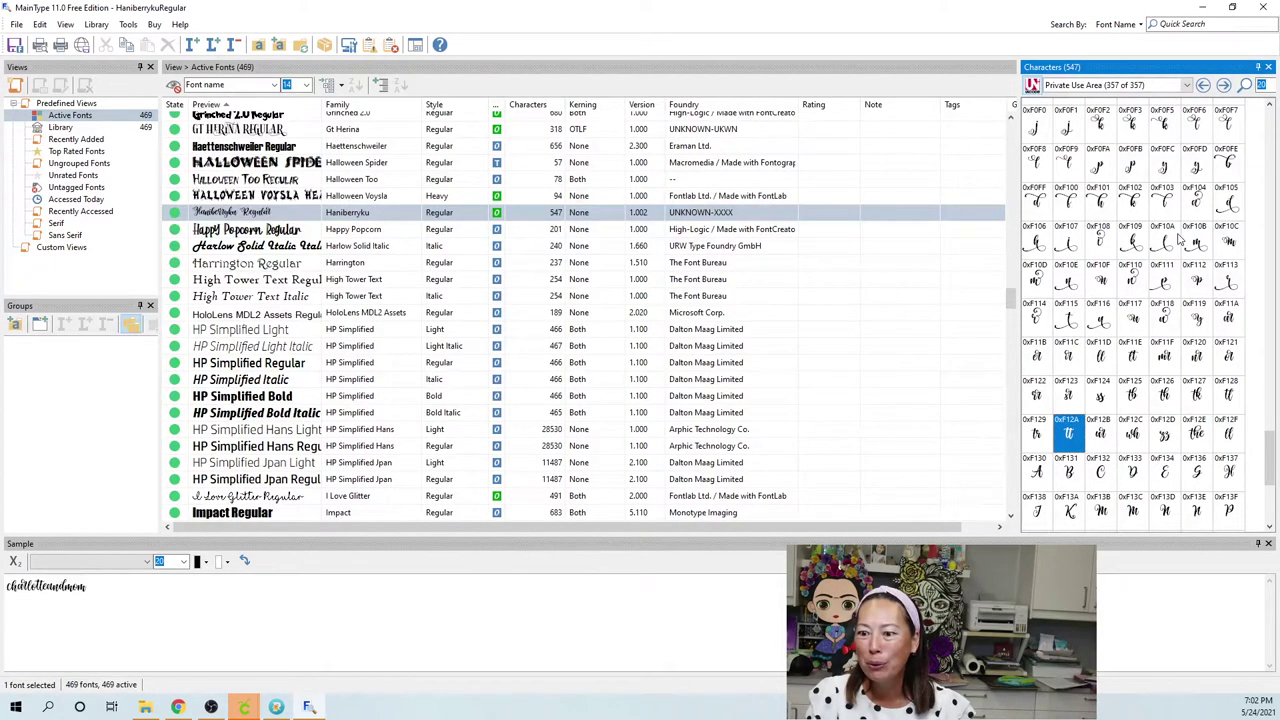
scroll(1178, 237, down, 2)
scroll(1178, 237, up, 2)
scroll(1178, 237, down, 2)
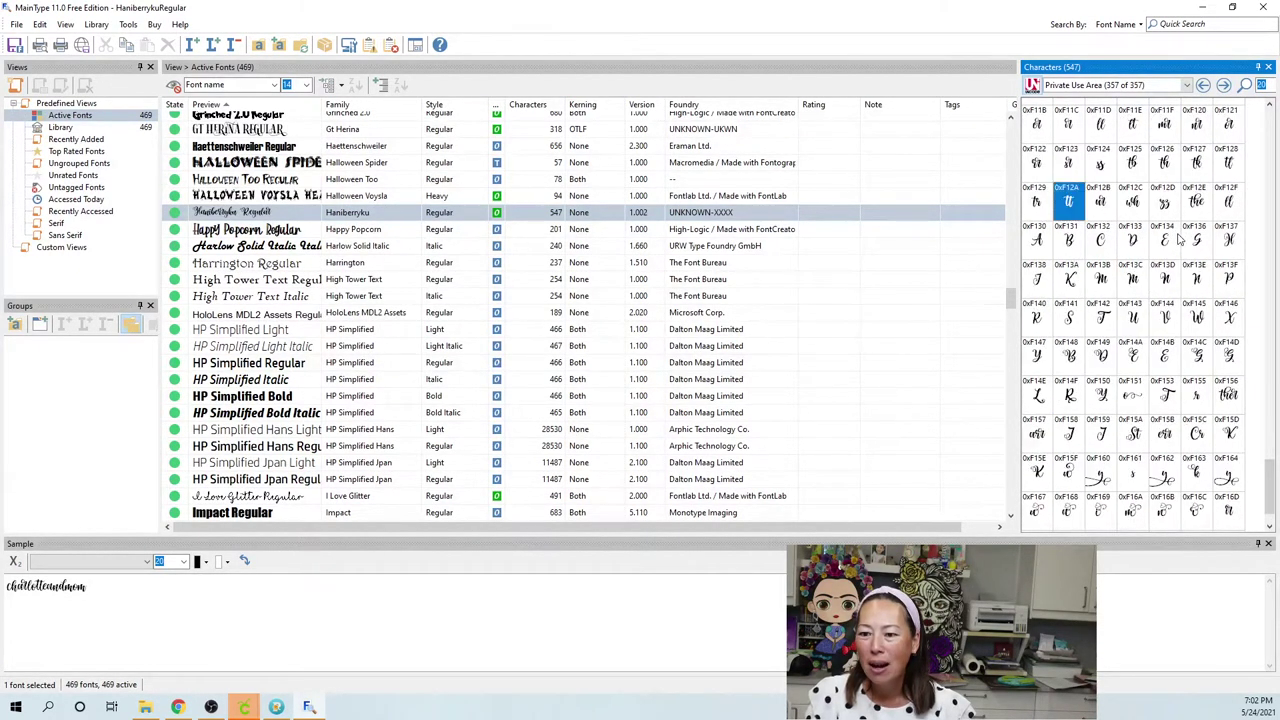
scroll(1178, 237, down, 1)
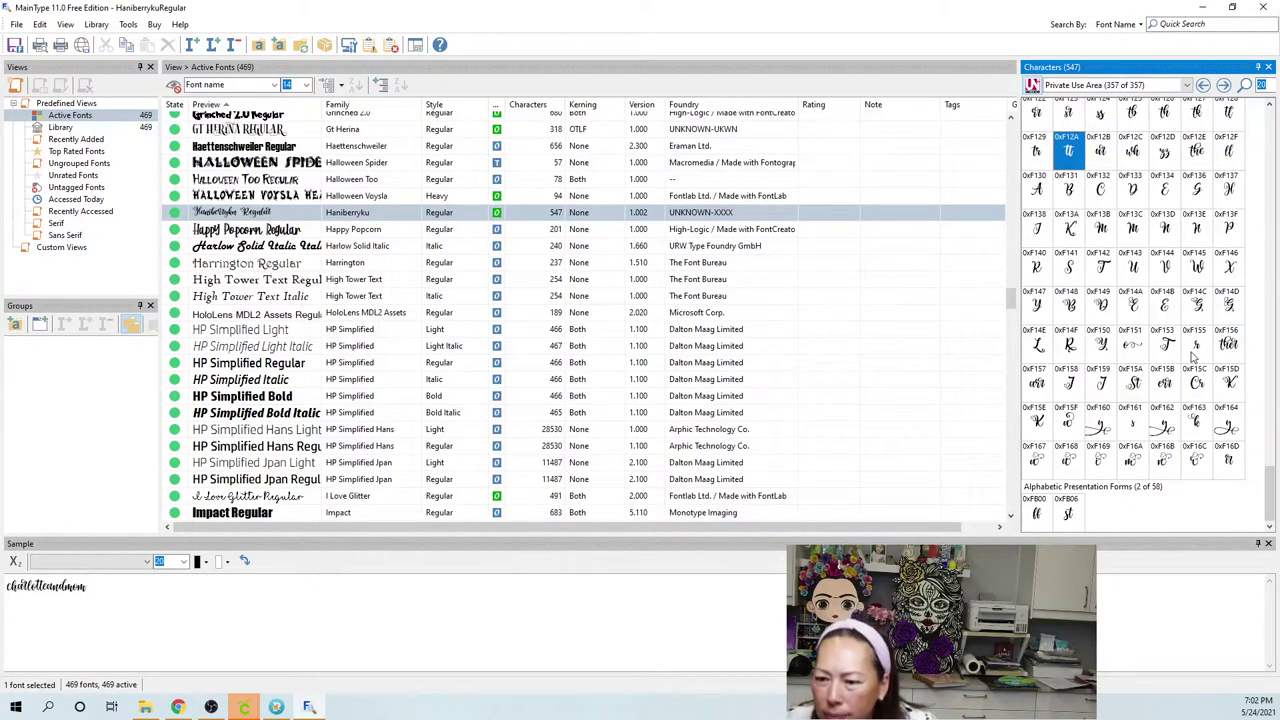
click(1227, 464)
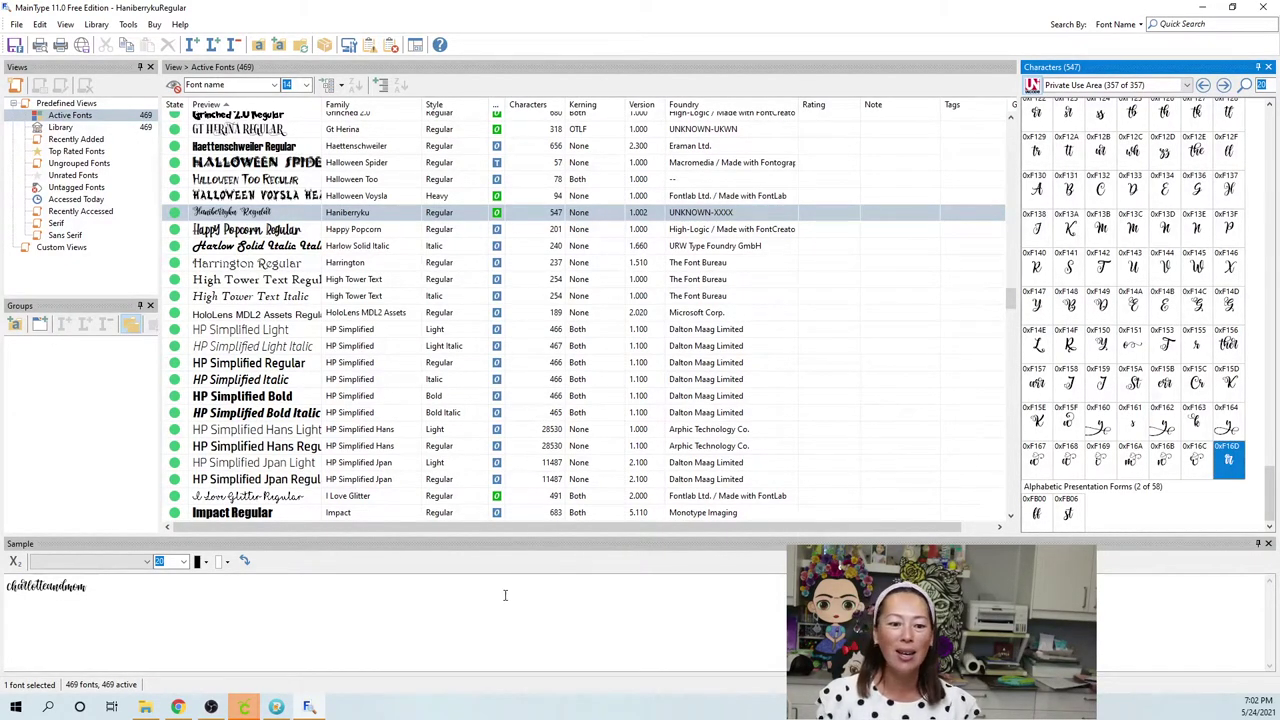
click(244, 707)
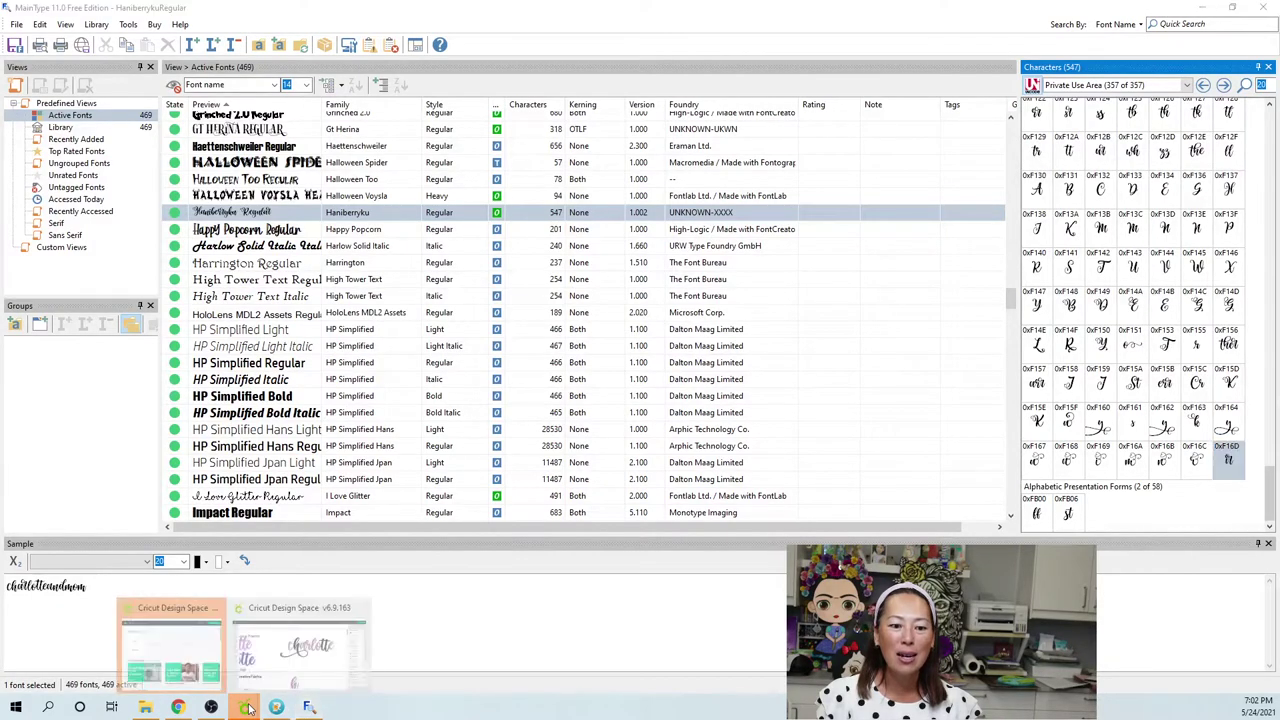
Paste the heart-dotted glyph as a new text object, enlarge it and move it onto charlotte.
click(283, 655)
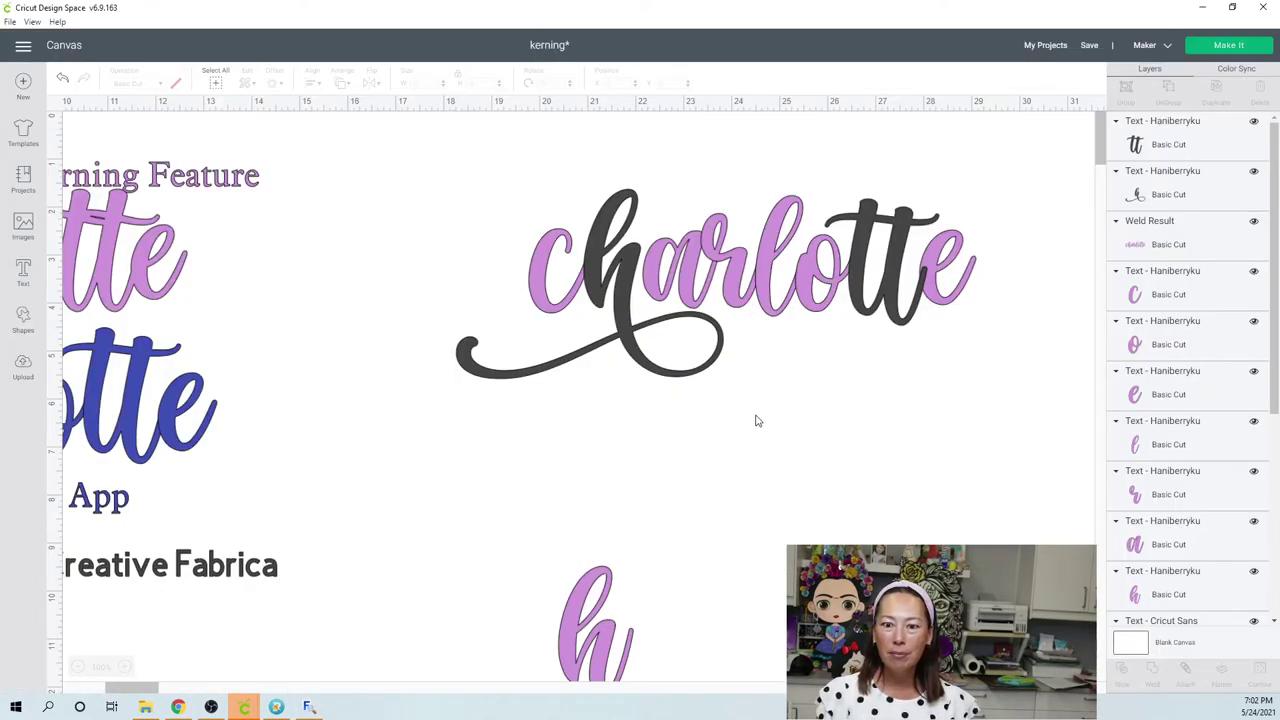
click(27, 278)
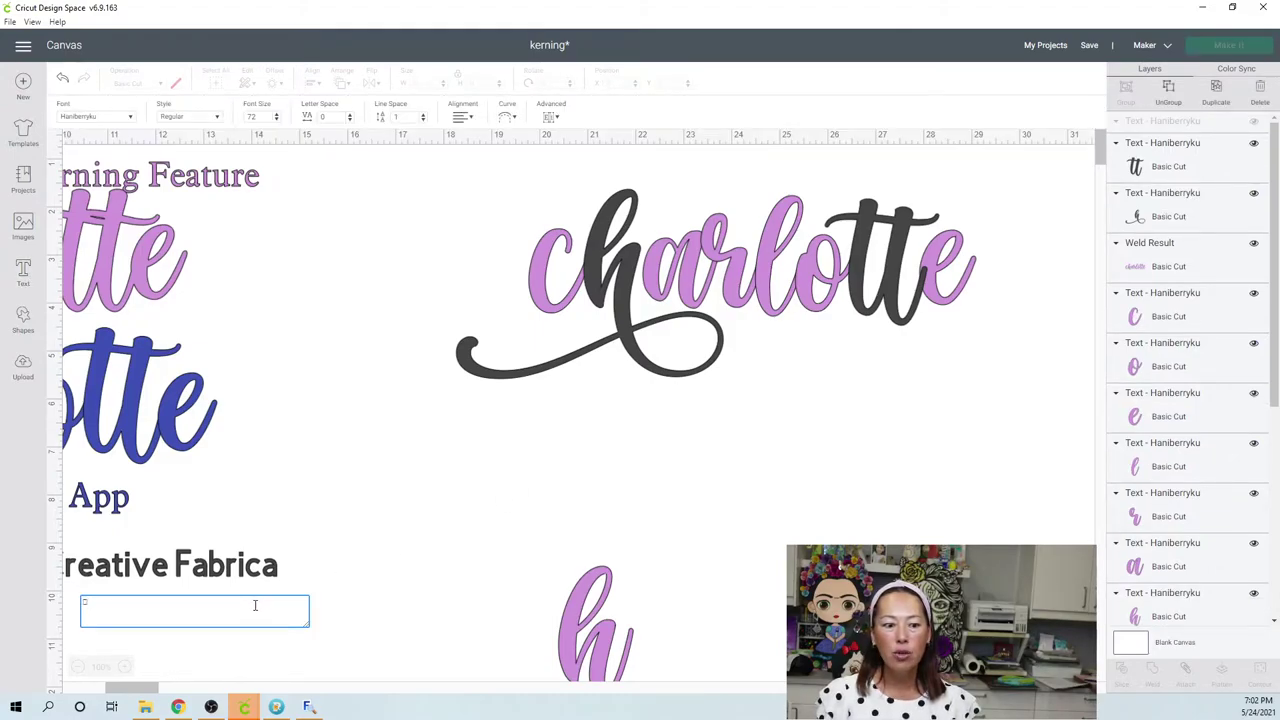
click(112, 176)
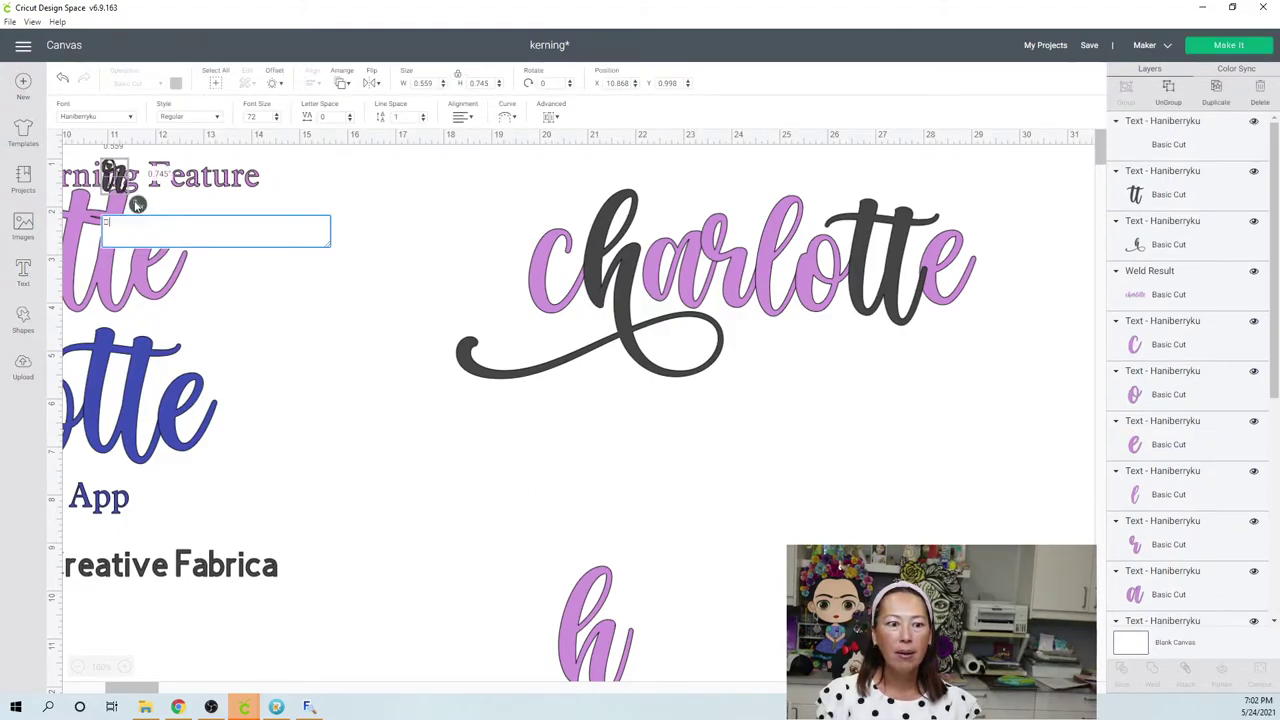
drag(138, 204, 255, 343)
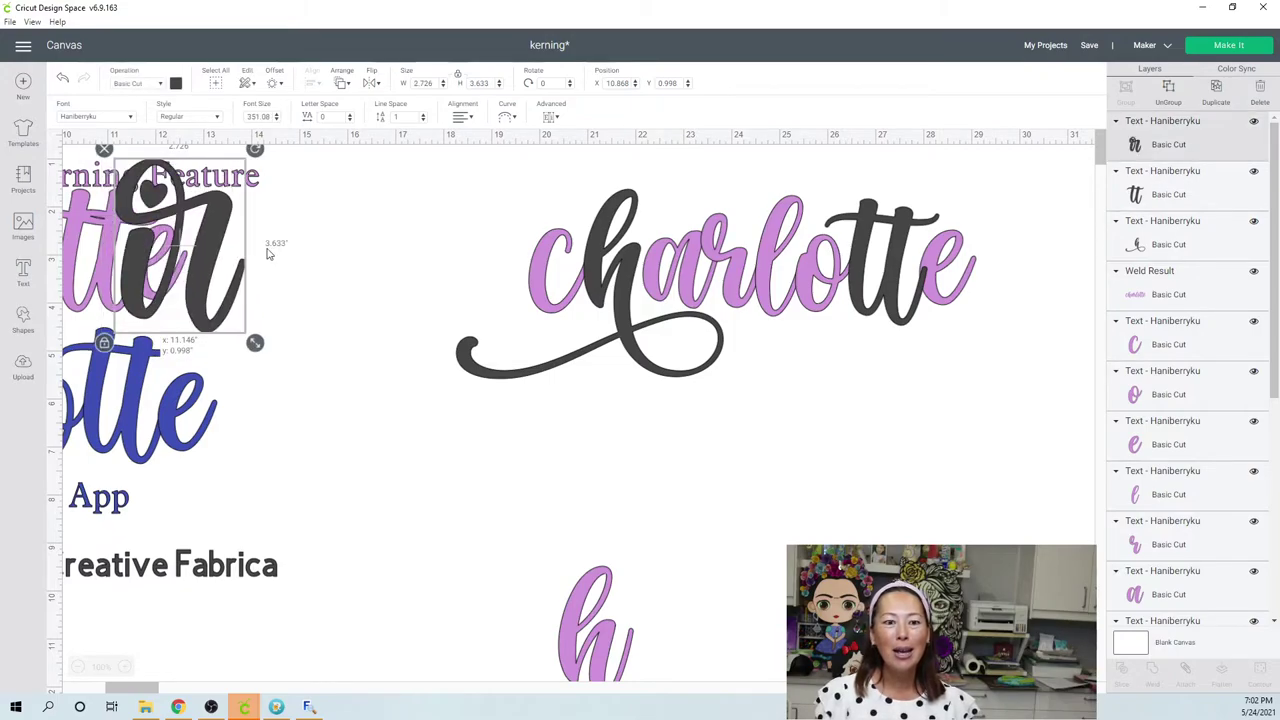
drag(242, 253, 780, 261)
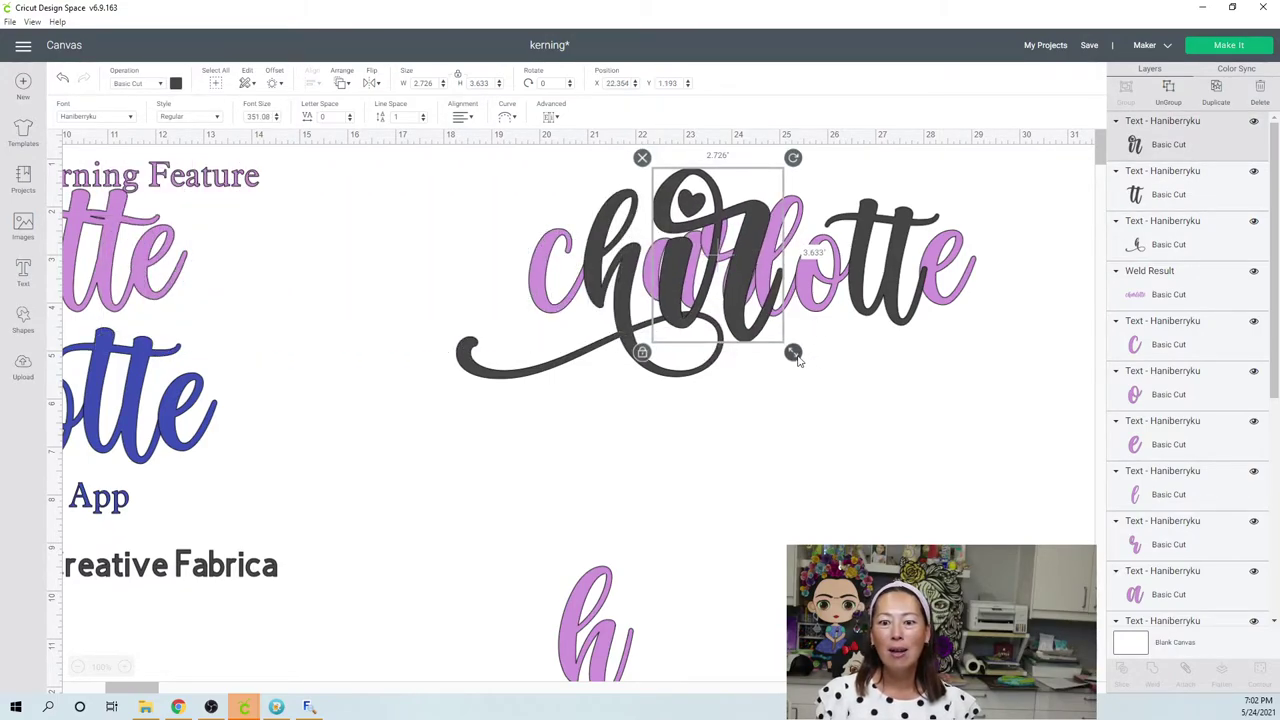
Fit the glyph to about 1.763 inches over charlotte's r and l, then delete it.
mouse_move(794, 354)
mouse_down()
mouse_move(735, 275)
mouse_move(781, 335)
mouse_up()
click(742, 289)
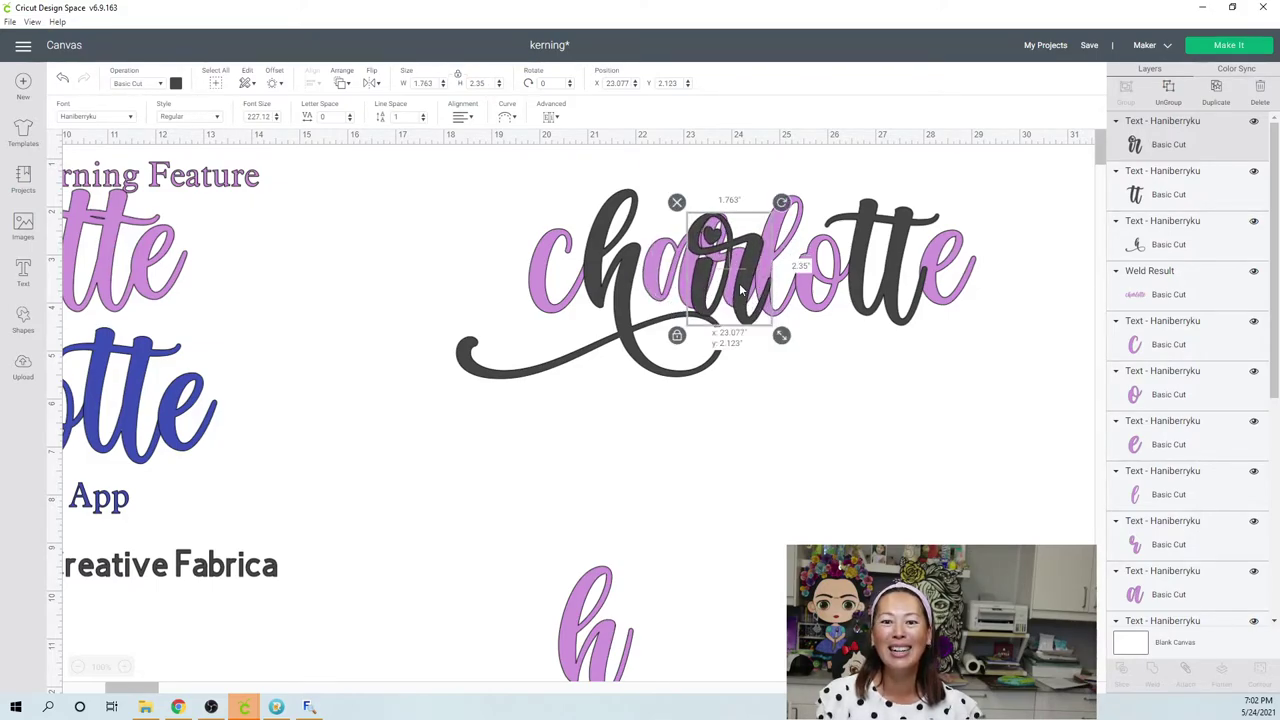
drag(742, 289, 738, 275)
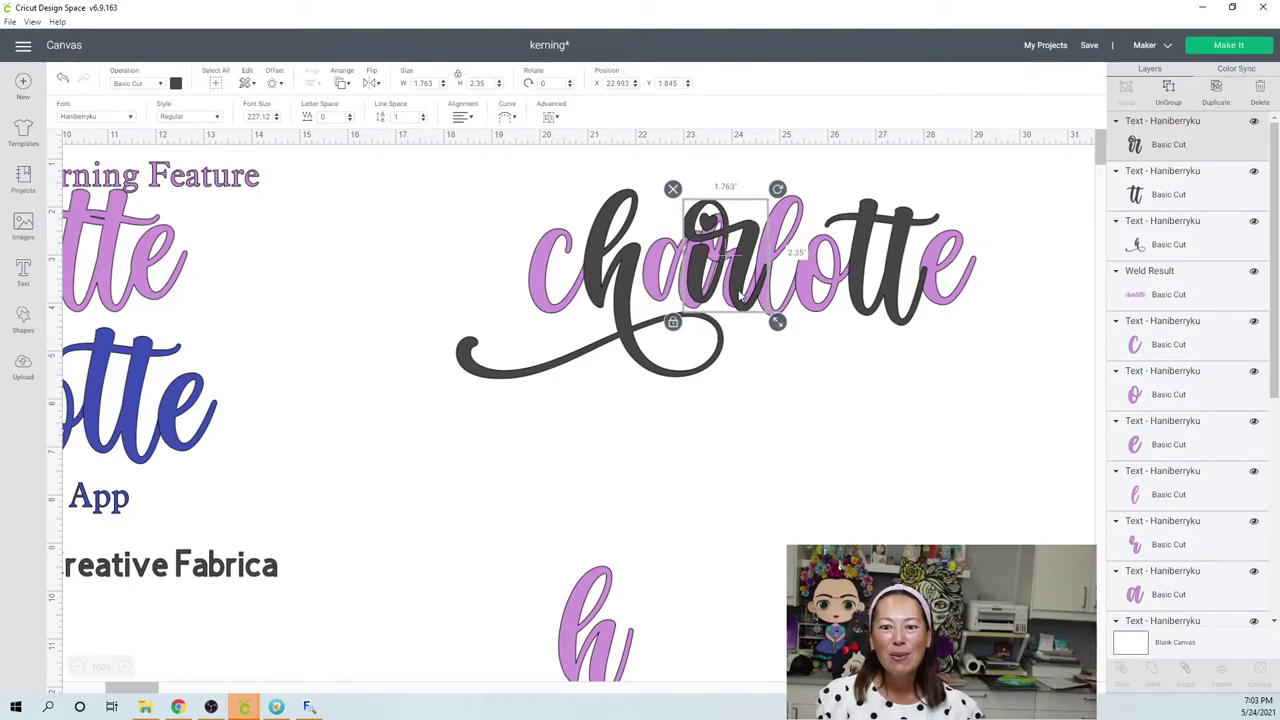
drag(740, 296, 939, 566)
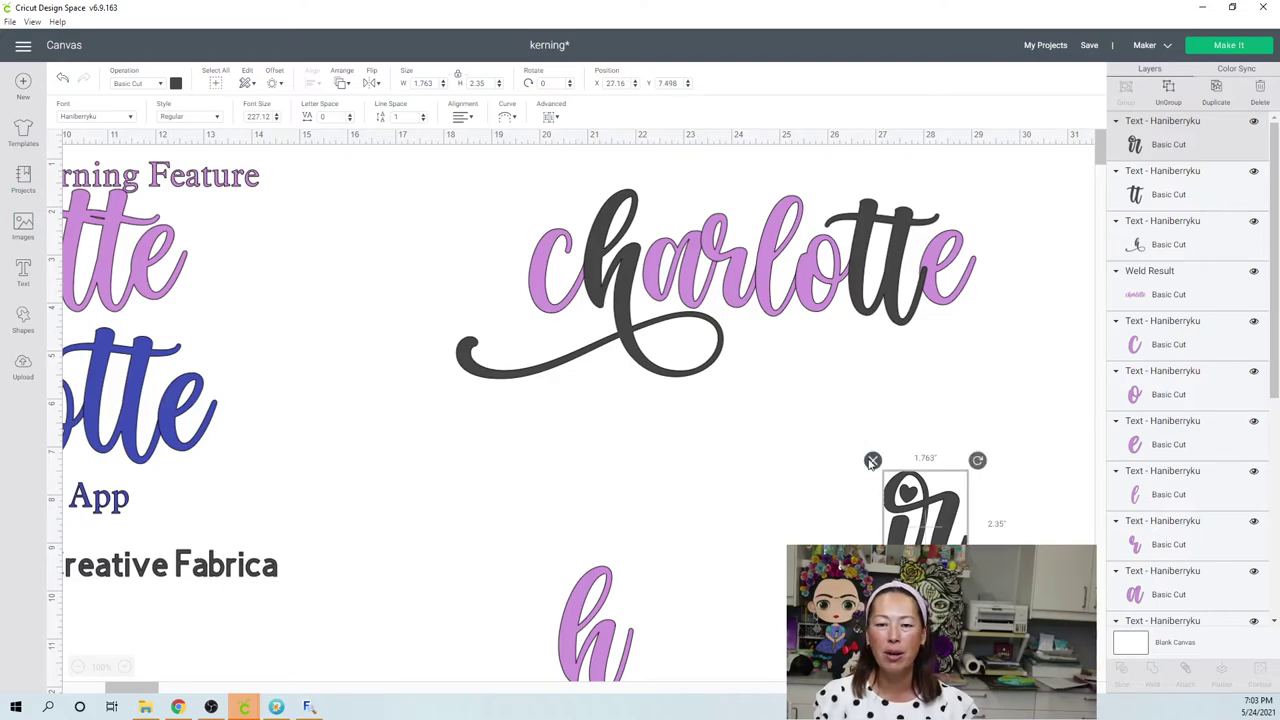
click(872, 461)
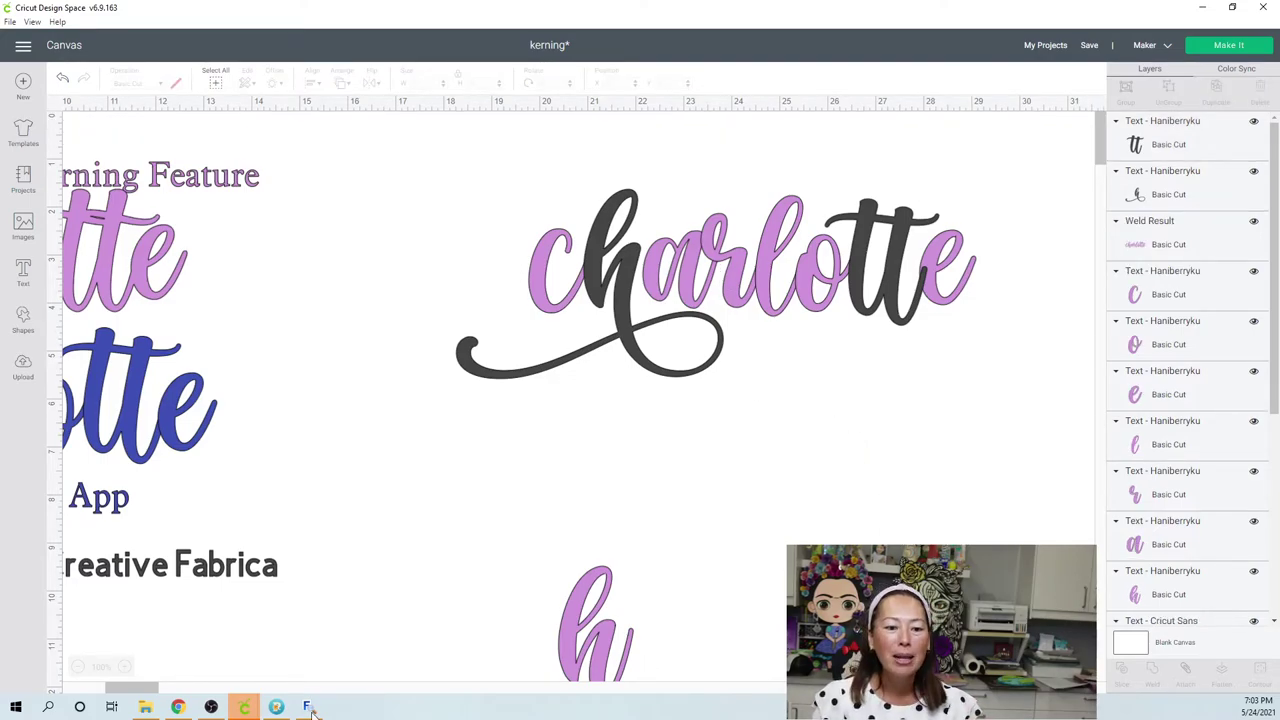
In MainType, pick the tailed e glyph 0xF06C, then return to the charlotte design.
click(309, 708)
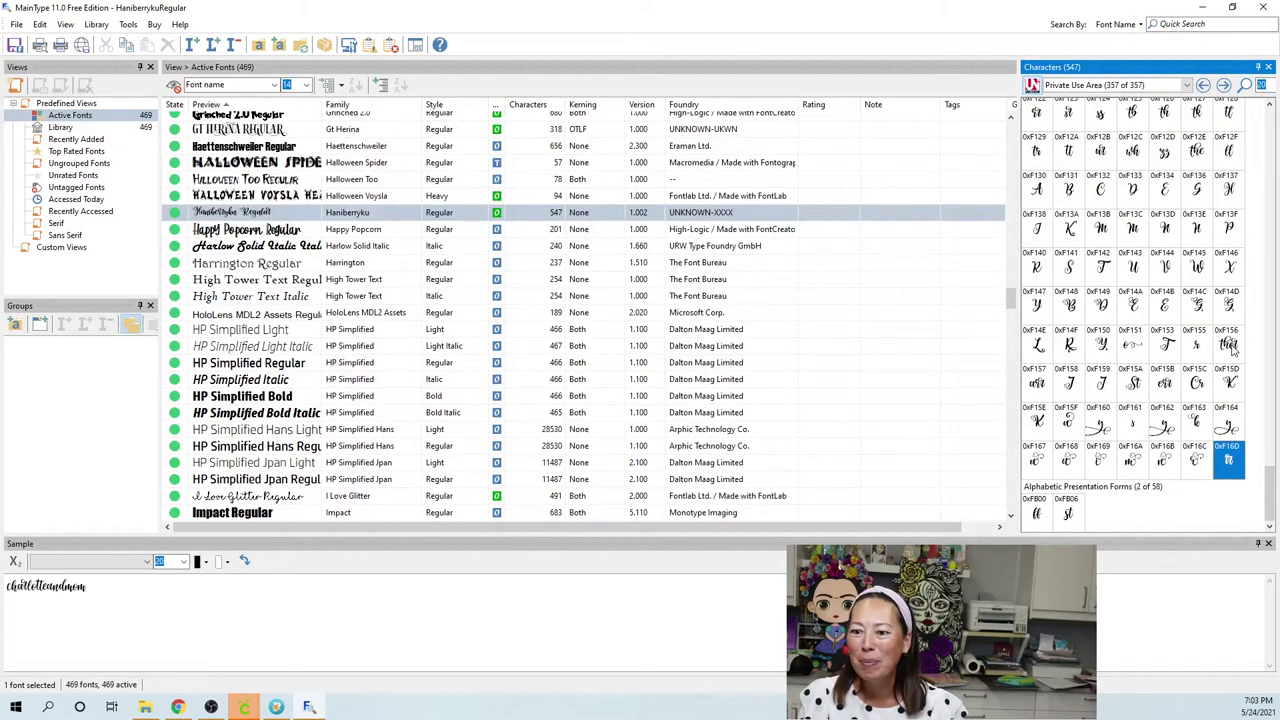
scroll(1233, 347, up, 5)
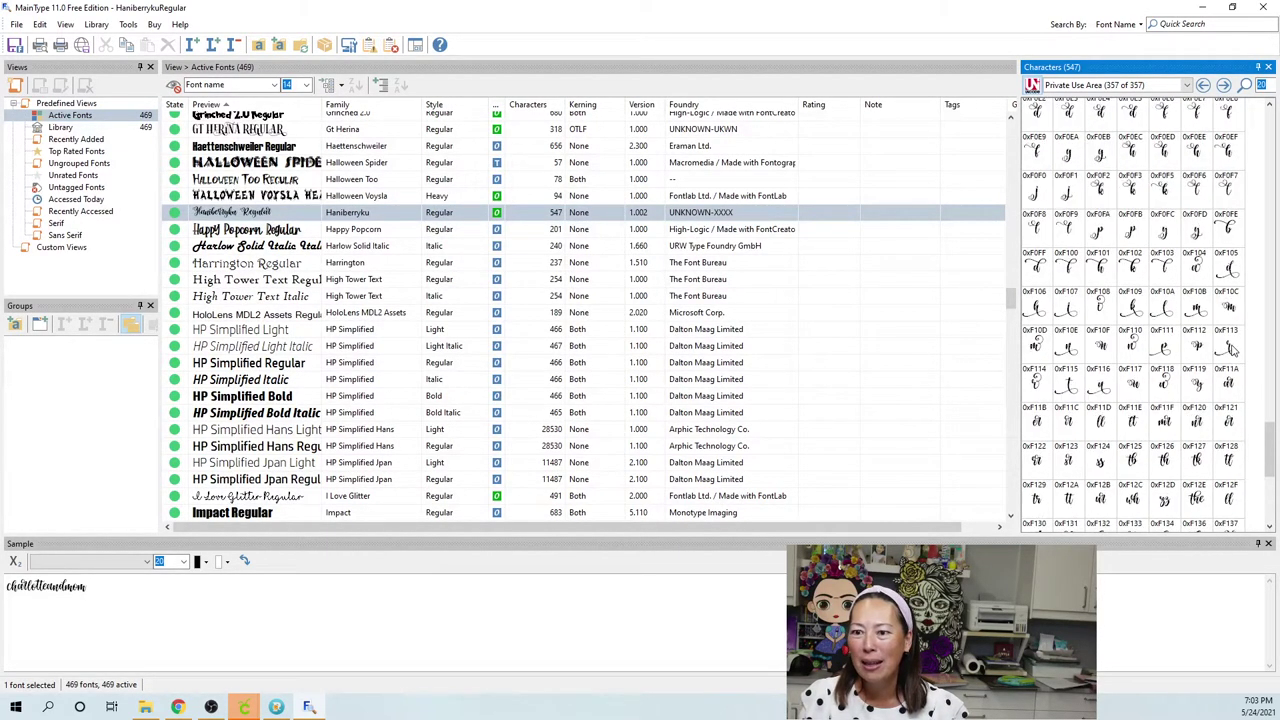
scroll(1233, 347, up, 1)
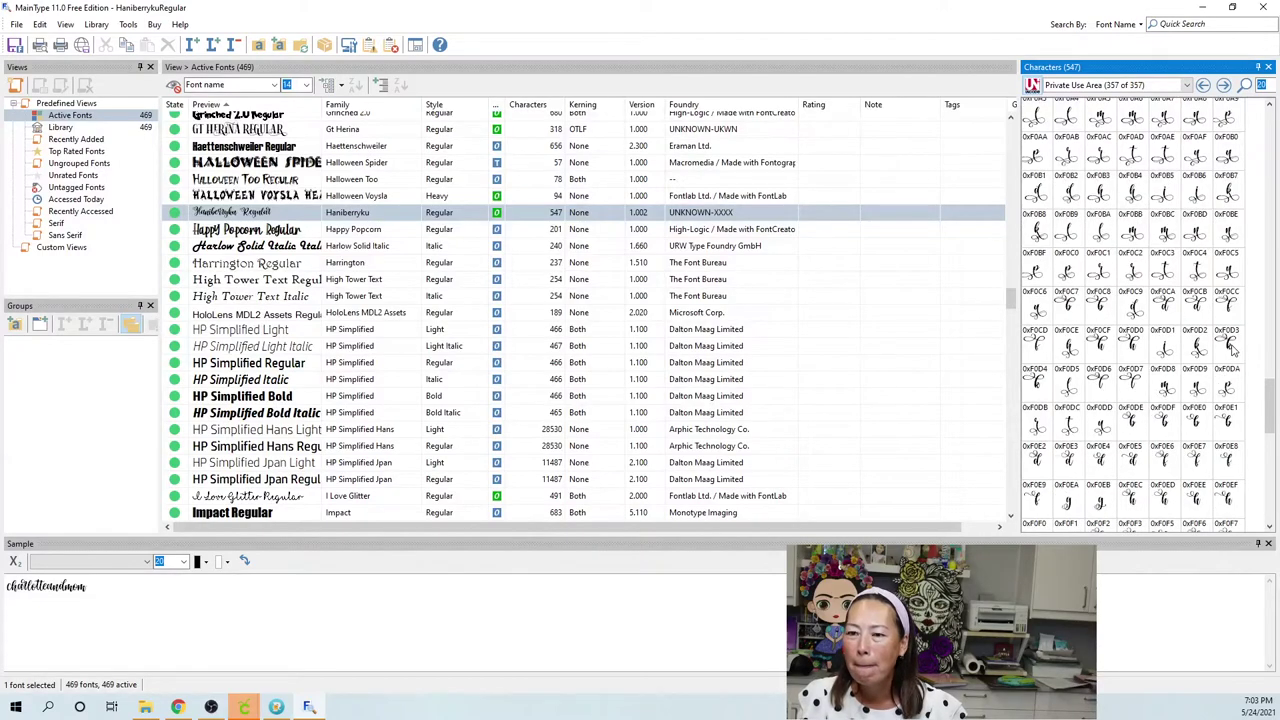
scroll(1233, 347, up, 3)
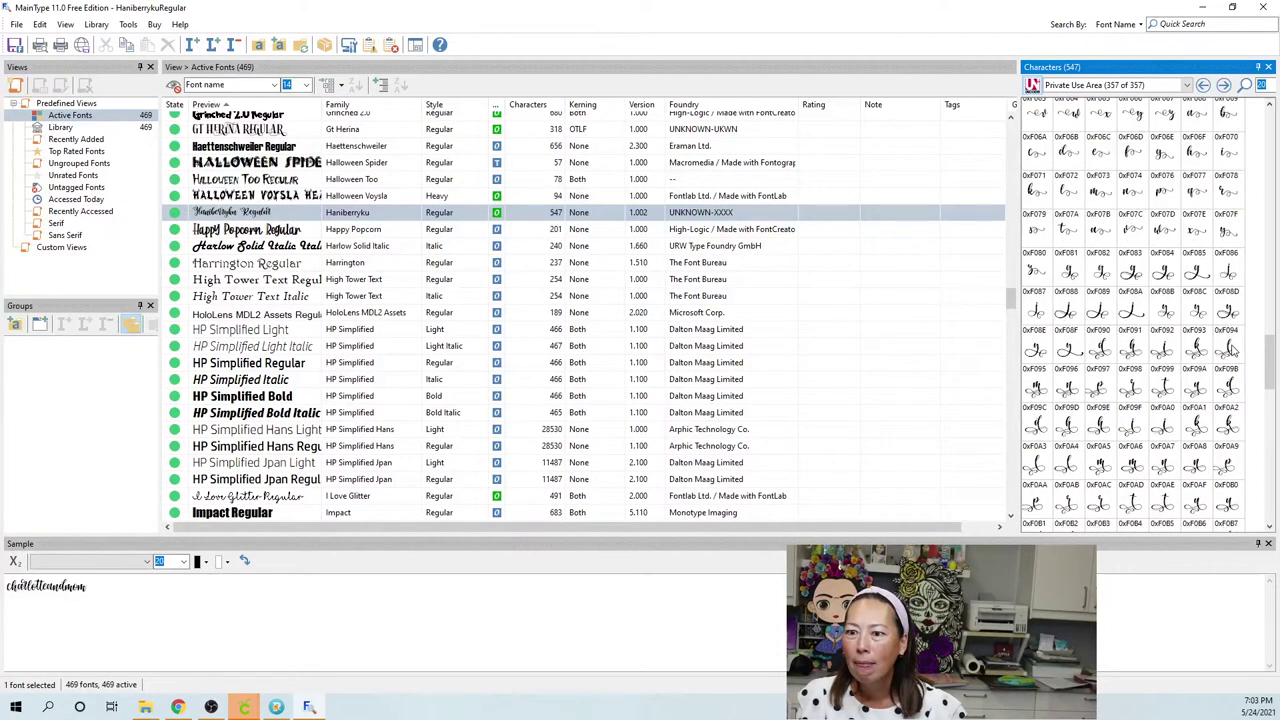
scroll(1233, 347, up, 2)
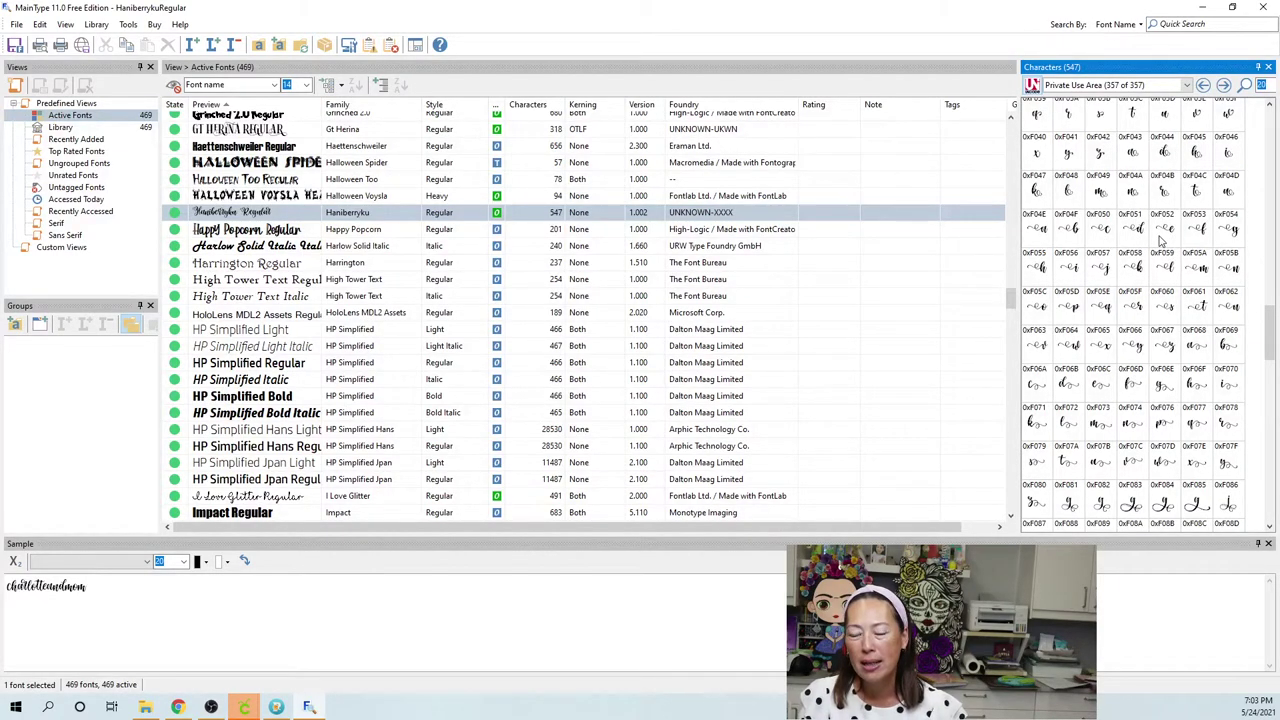
scroll(1160, 240, up, 3)
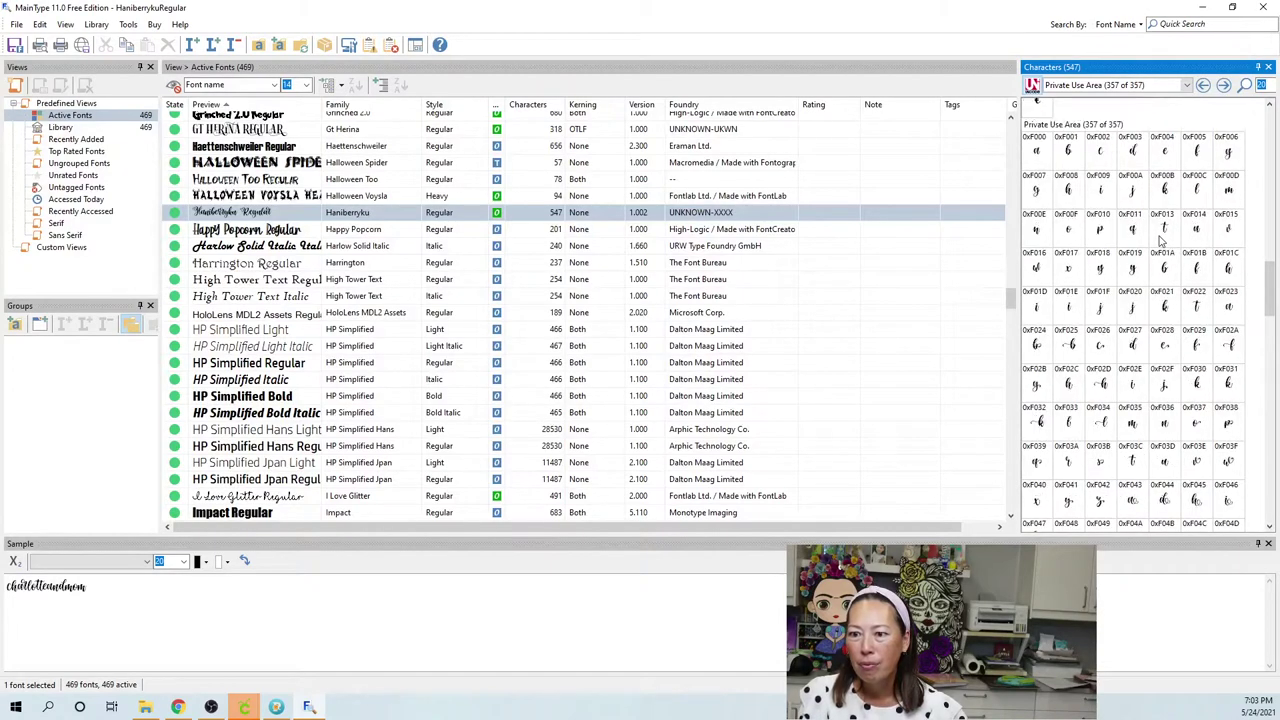
scroll(1160, 240, up, 5)
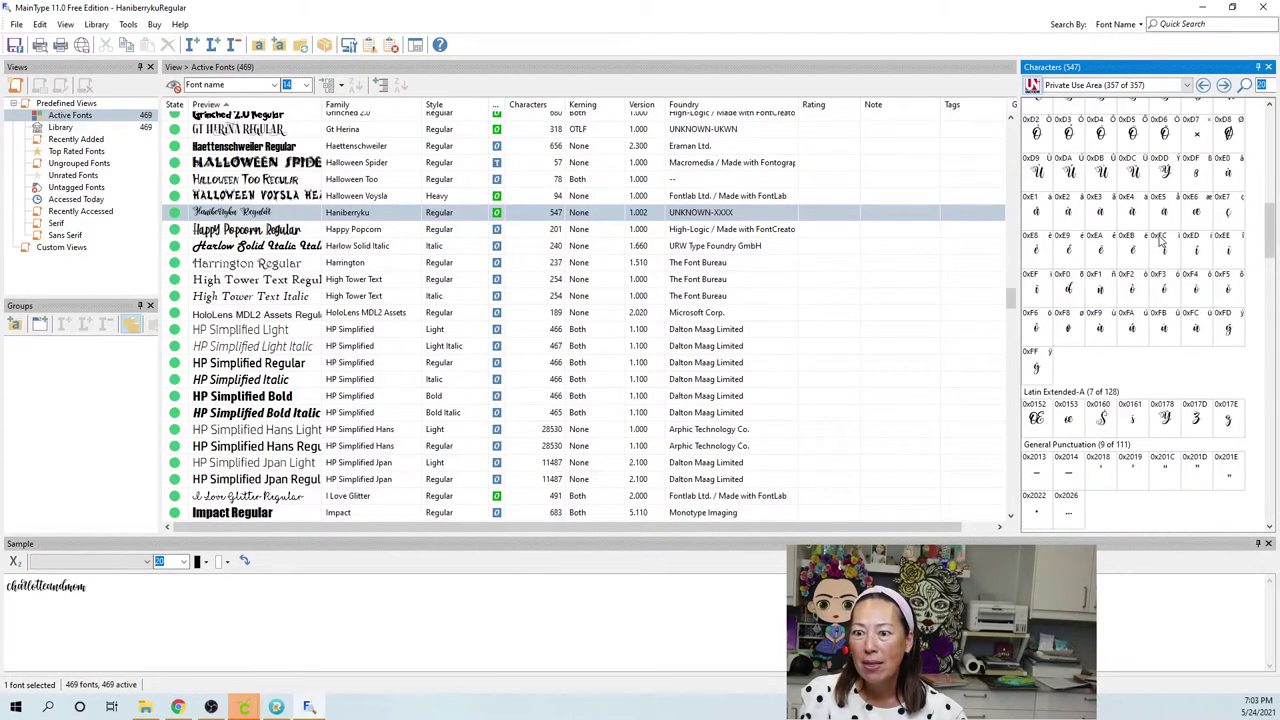
scroll(1160, 240, up, 2)
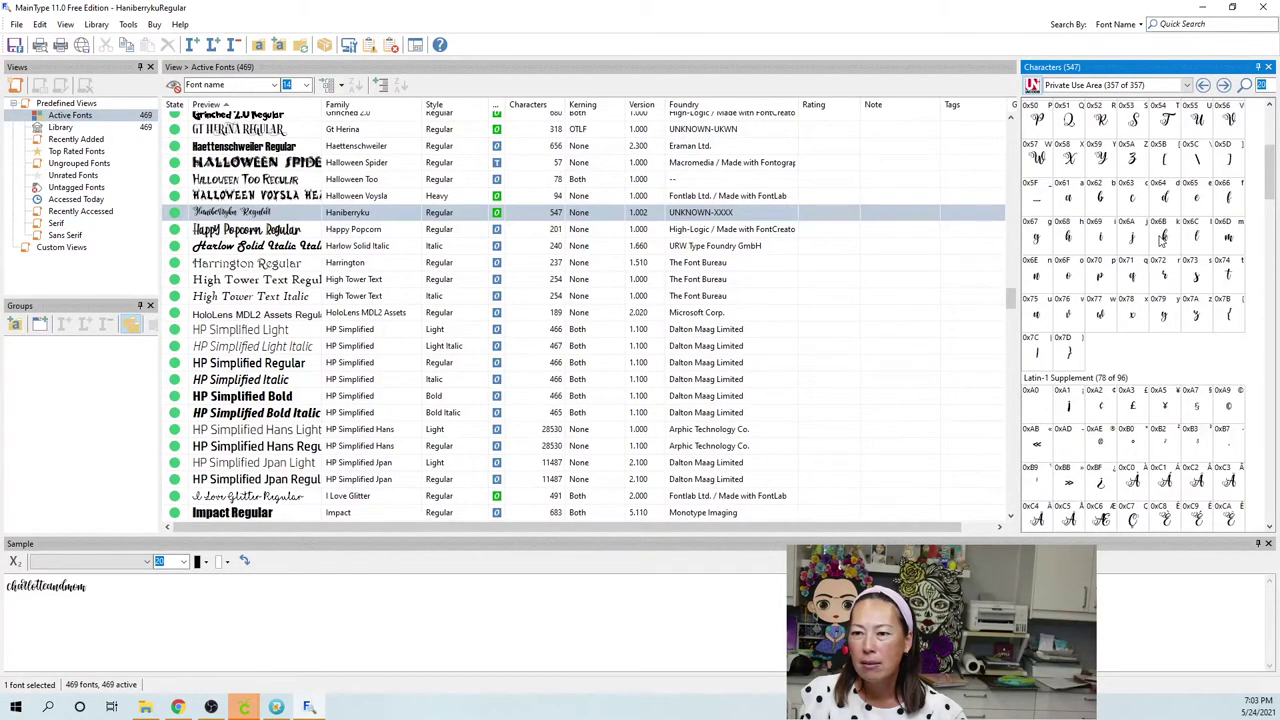
scroll(1160, 240, up, 3)
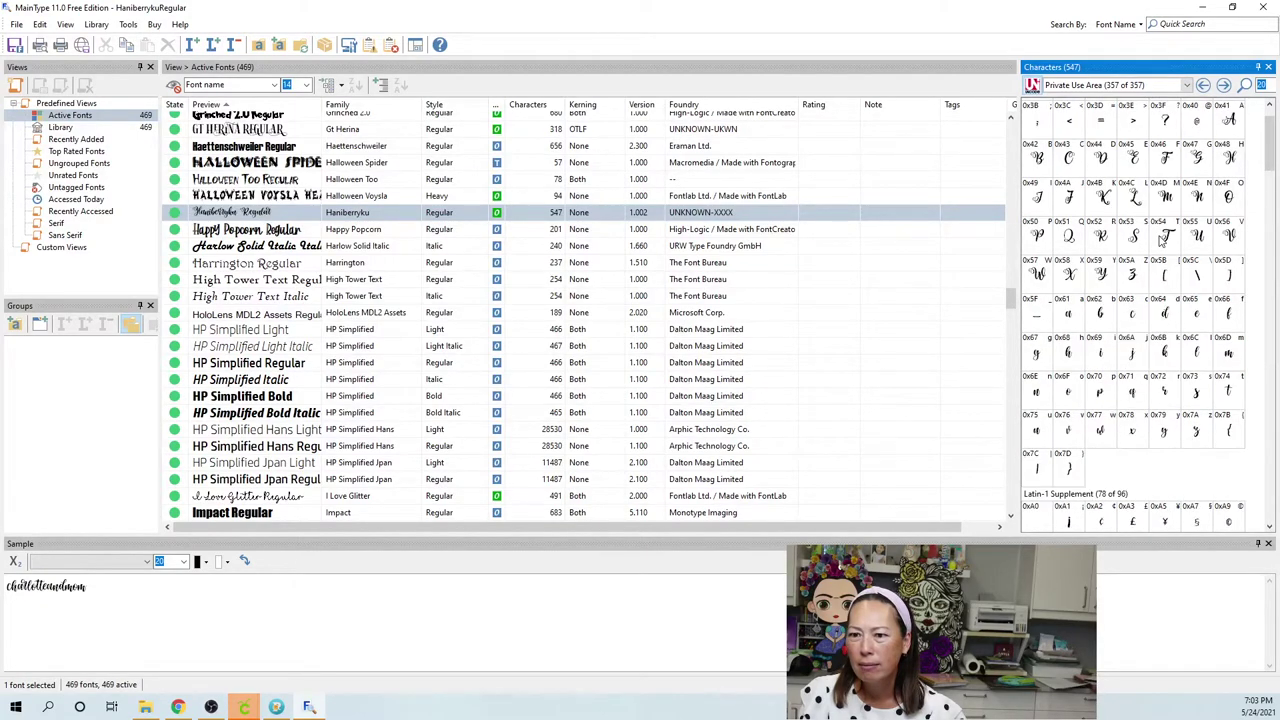
scroll(1160, 240, down, 10)
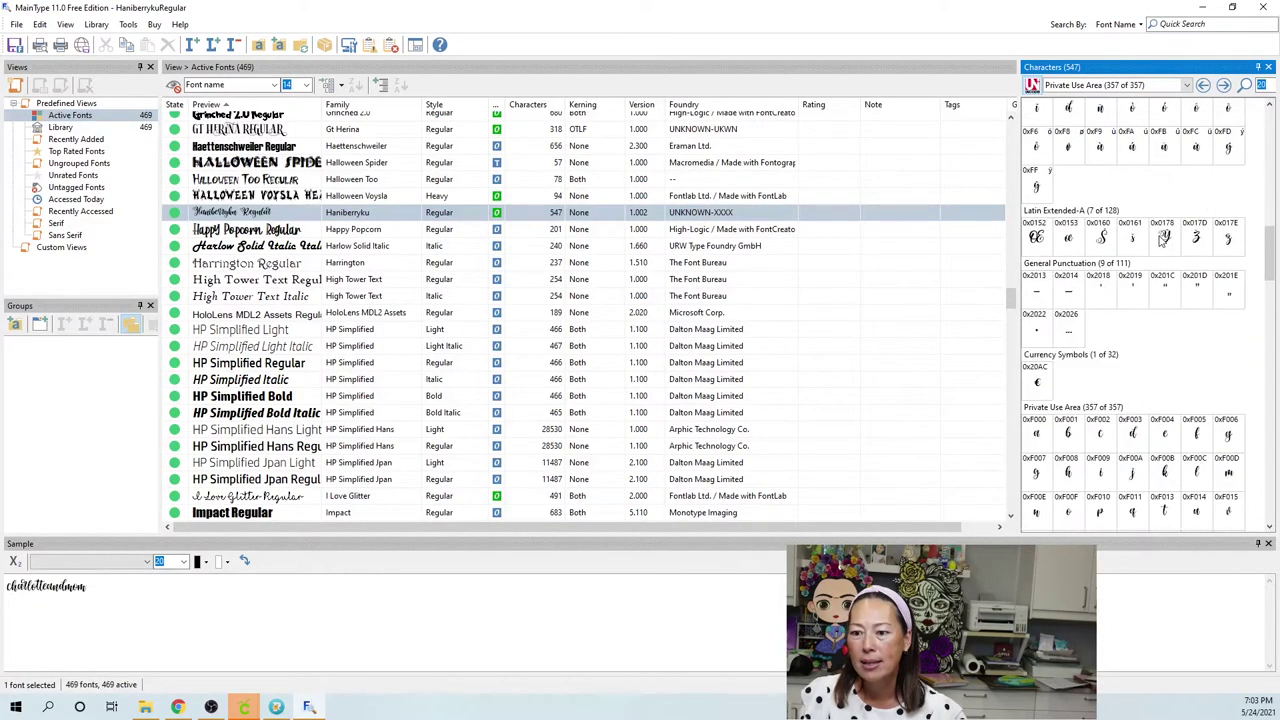
scroll(1162, 240, down, 2)
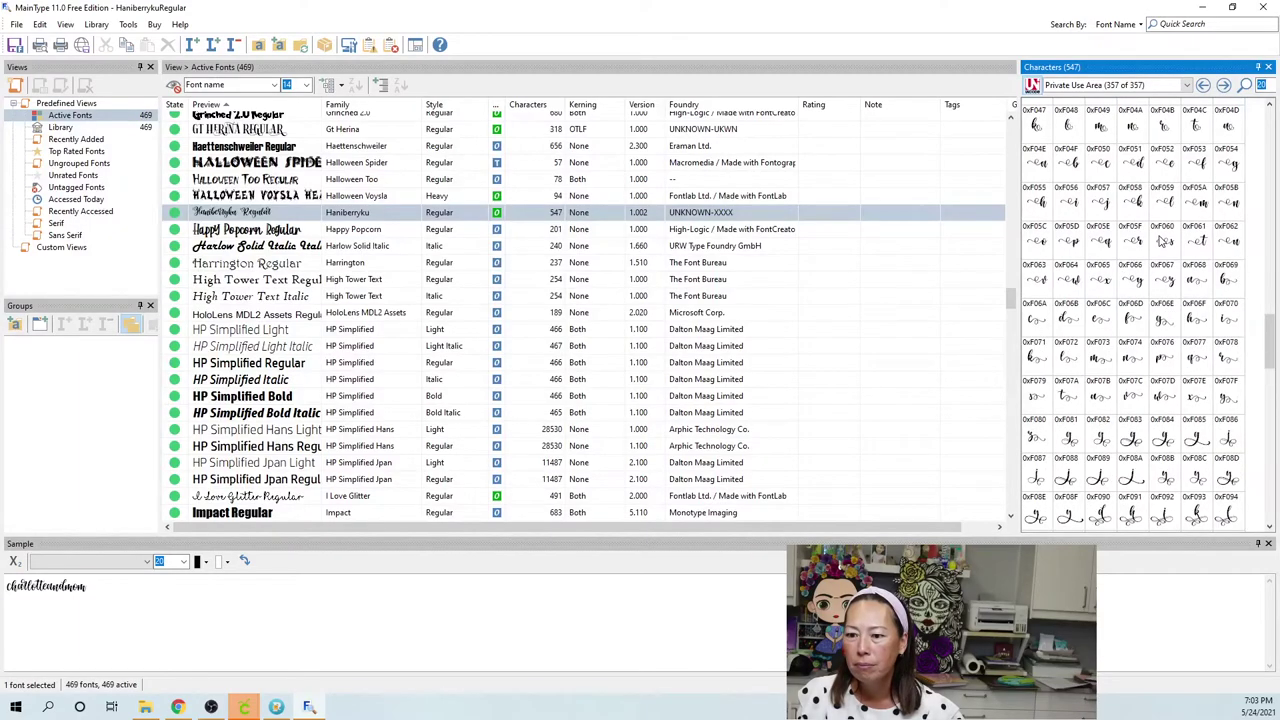
click(1104, 326)
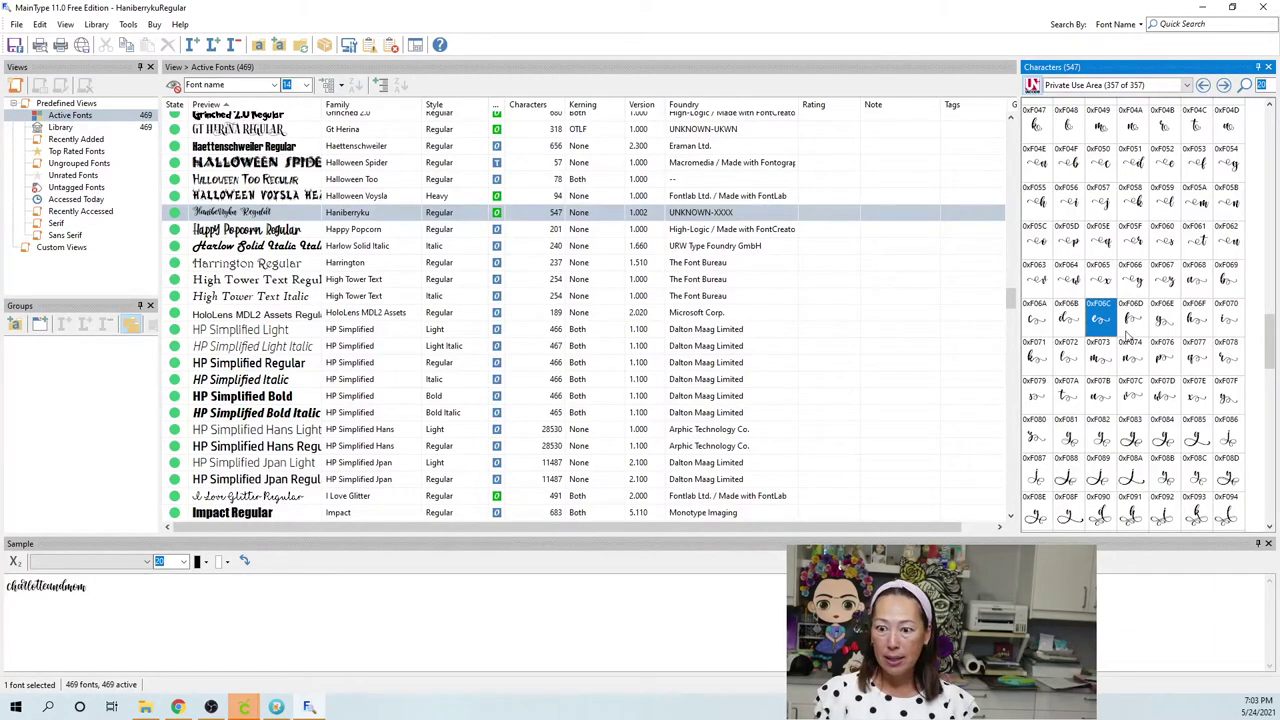
click(244, 707)
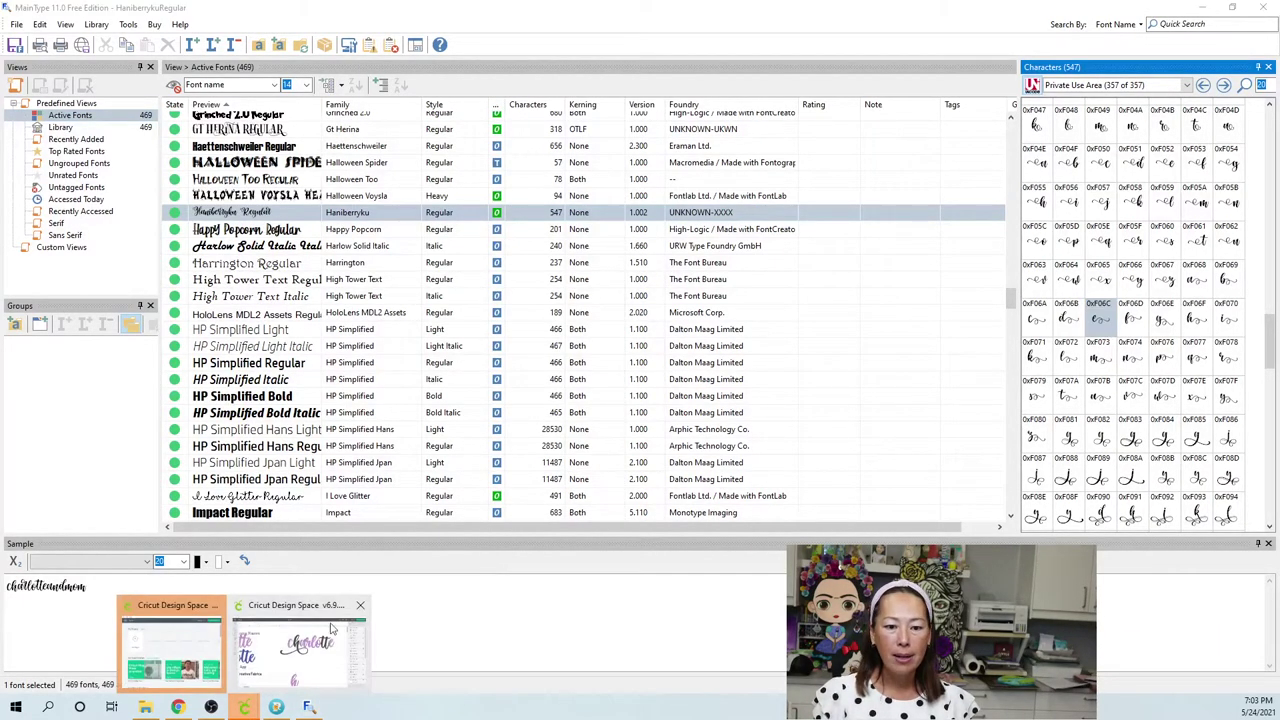
click(287, 678)
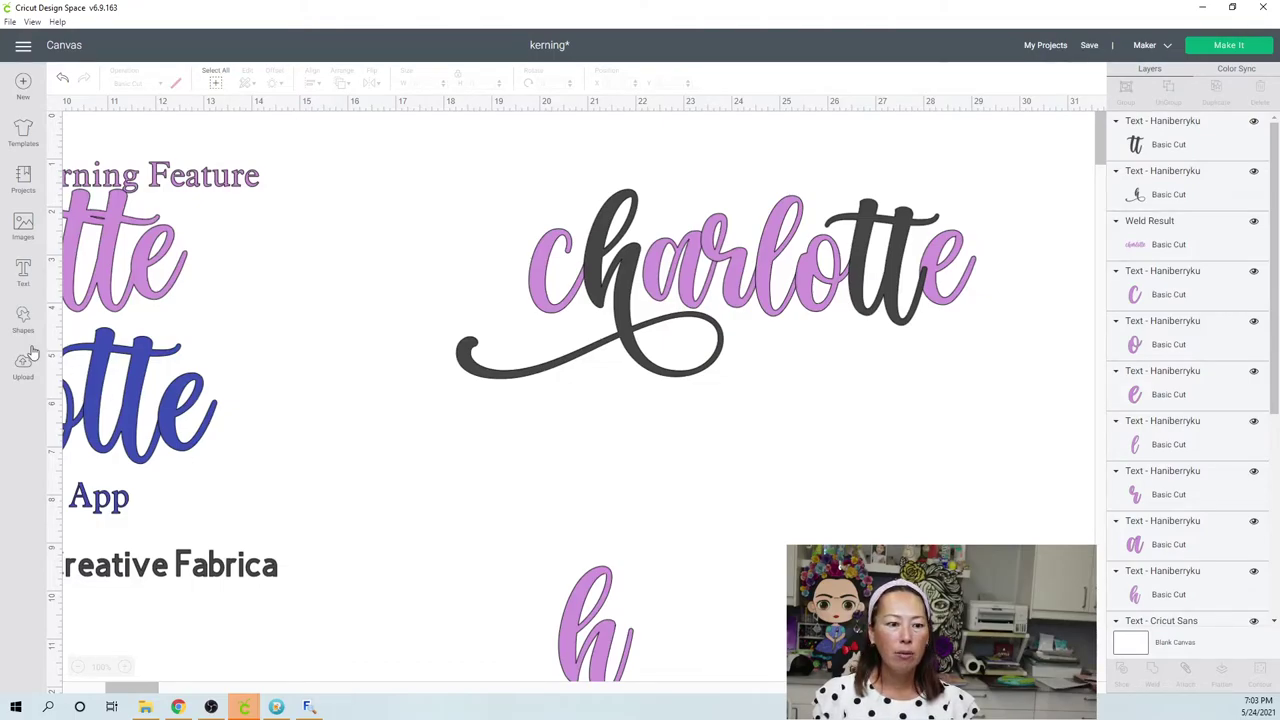
Paste the swirl-tailed e as new text and size it to about 4.3 inches wide.
click(22, 316)
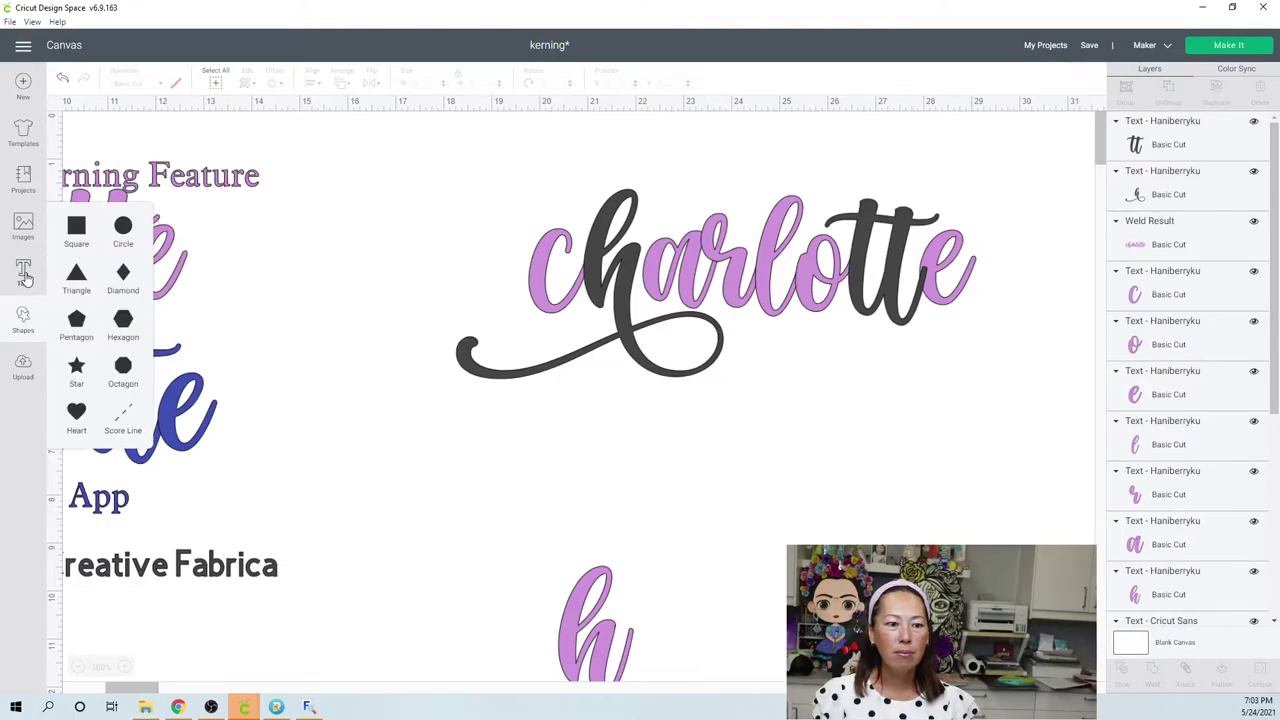
click(25, 276)
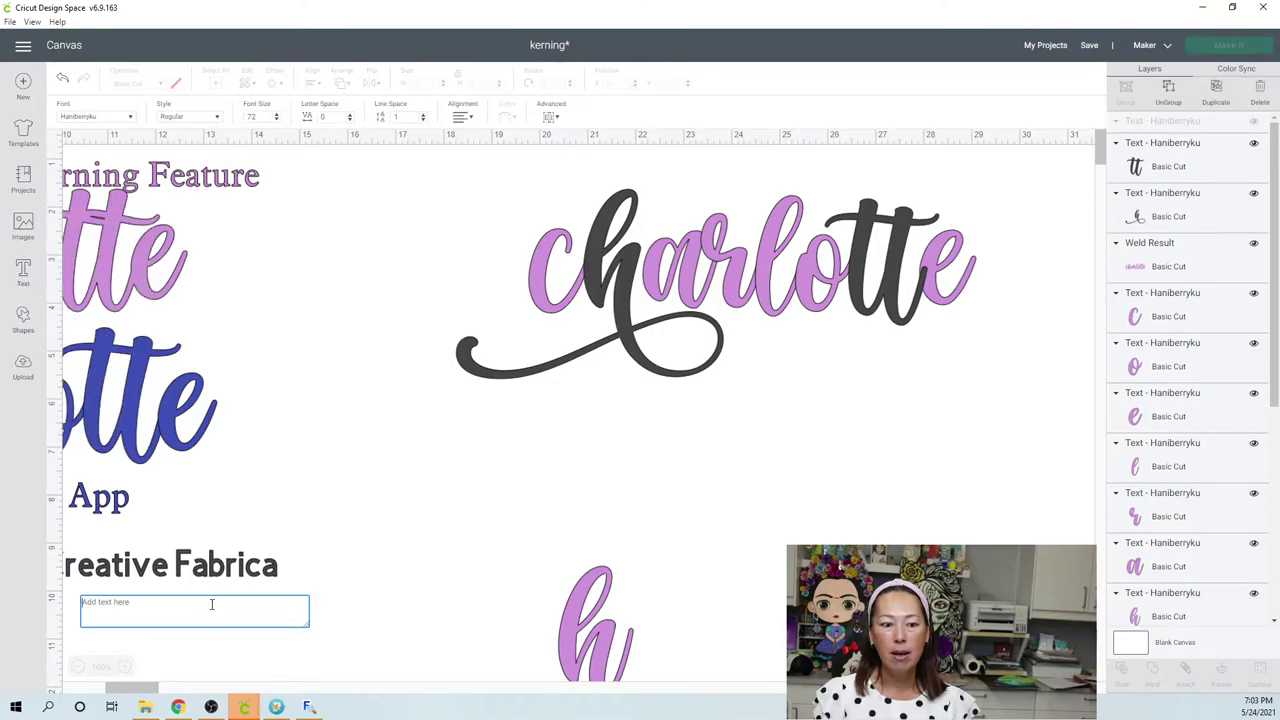
text(C)
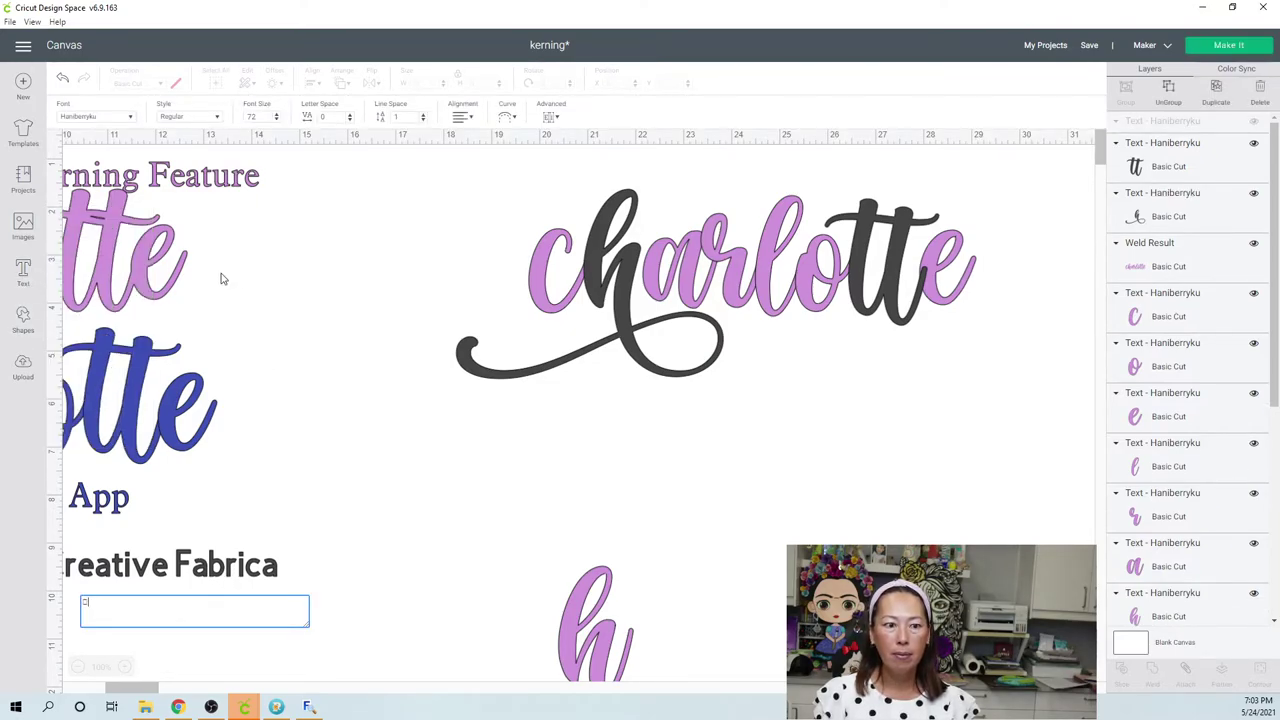
drag(172, 210, 430, 336)
drag(340, 310, 821, 500)
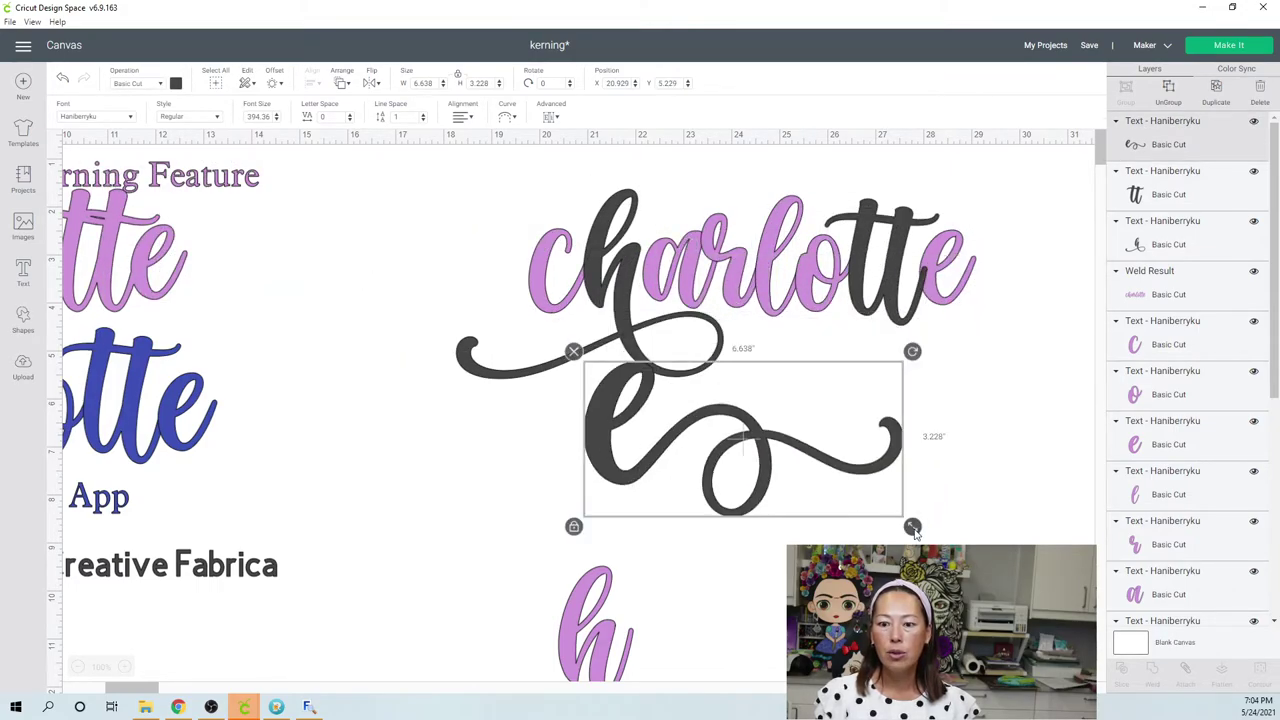
drag(910, 527, 800, 471)
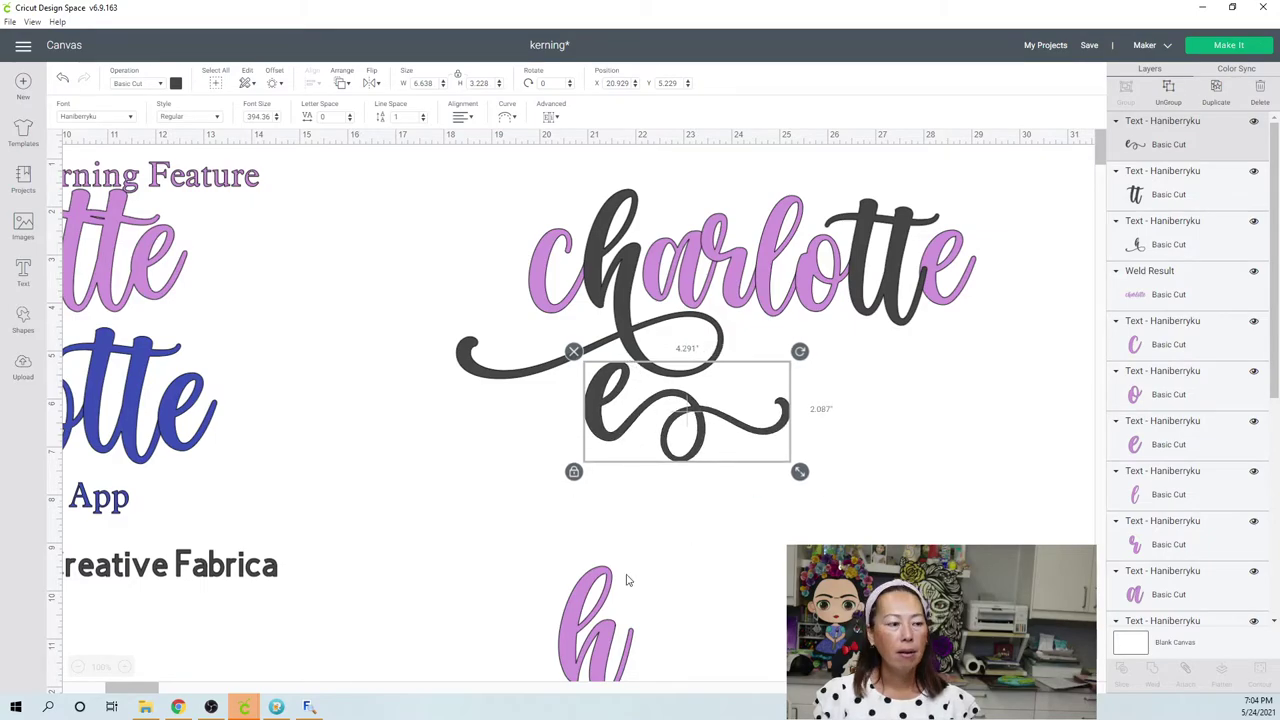
Delete the plain pink e, move the swirl e into its place, and select all letters.
click(180, 692)
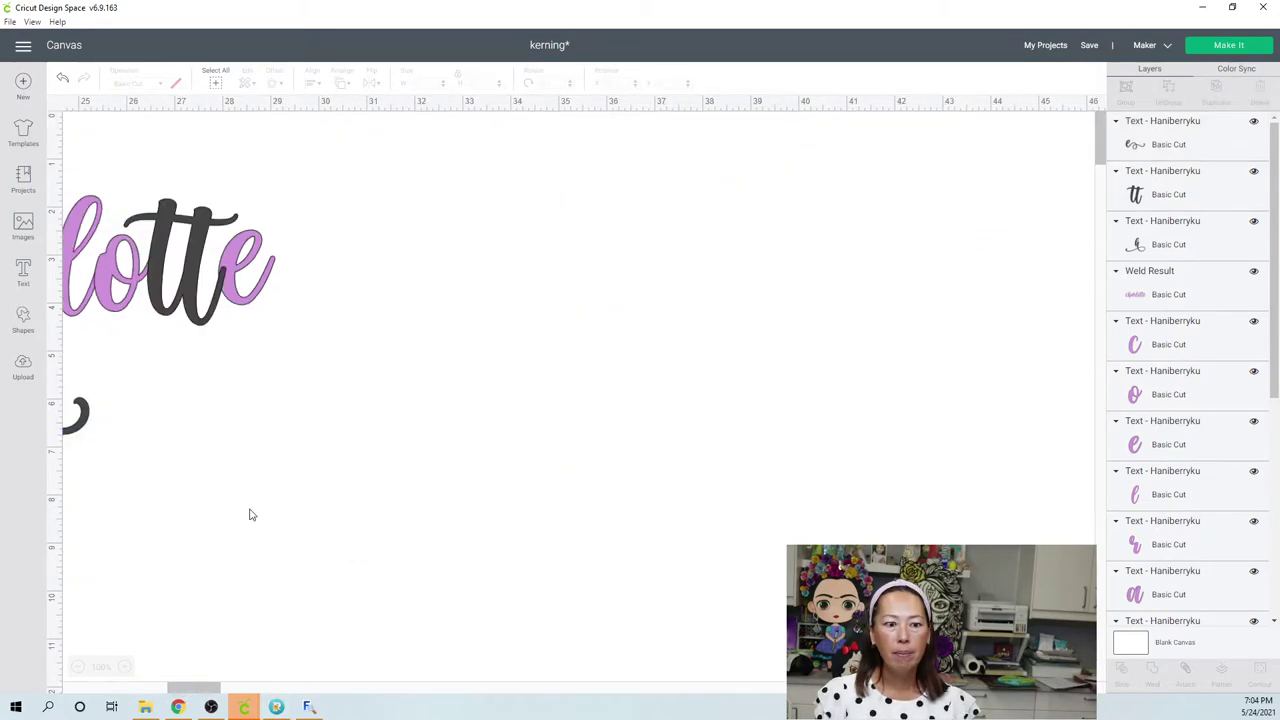
scroll(200, 566, left, 5)
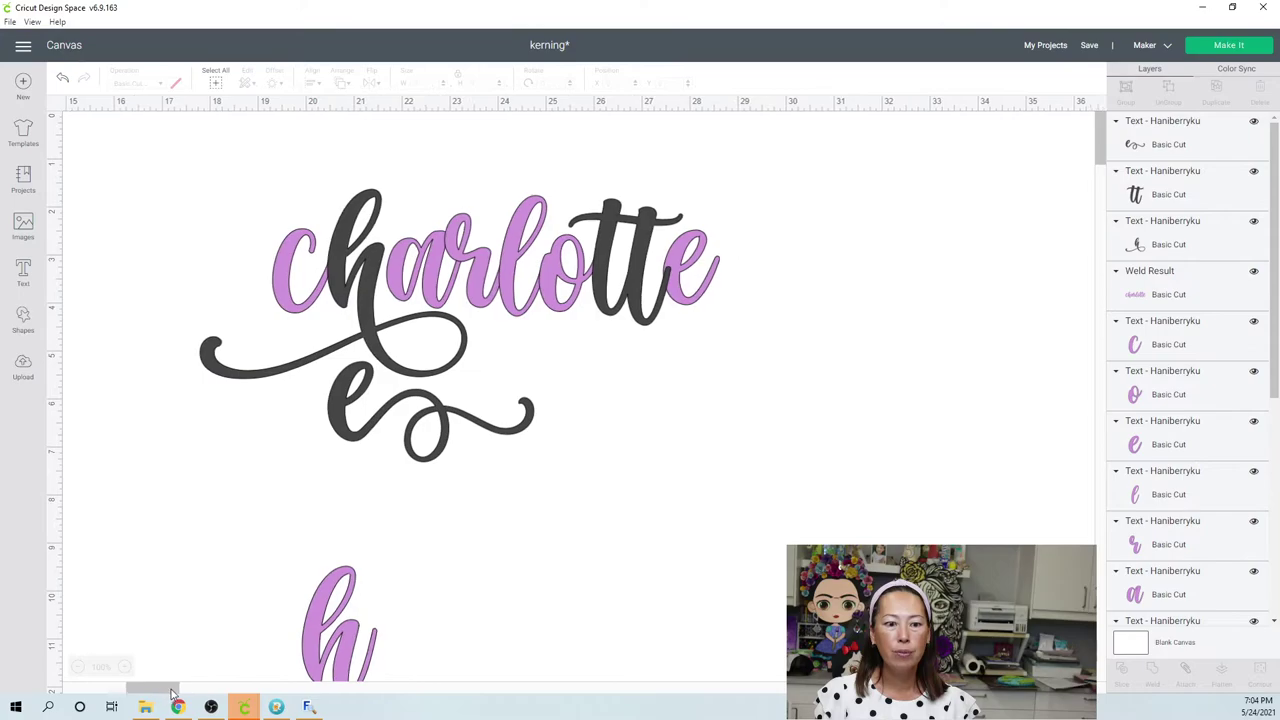
drag(249, 437, 571, 431)
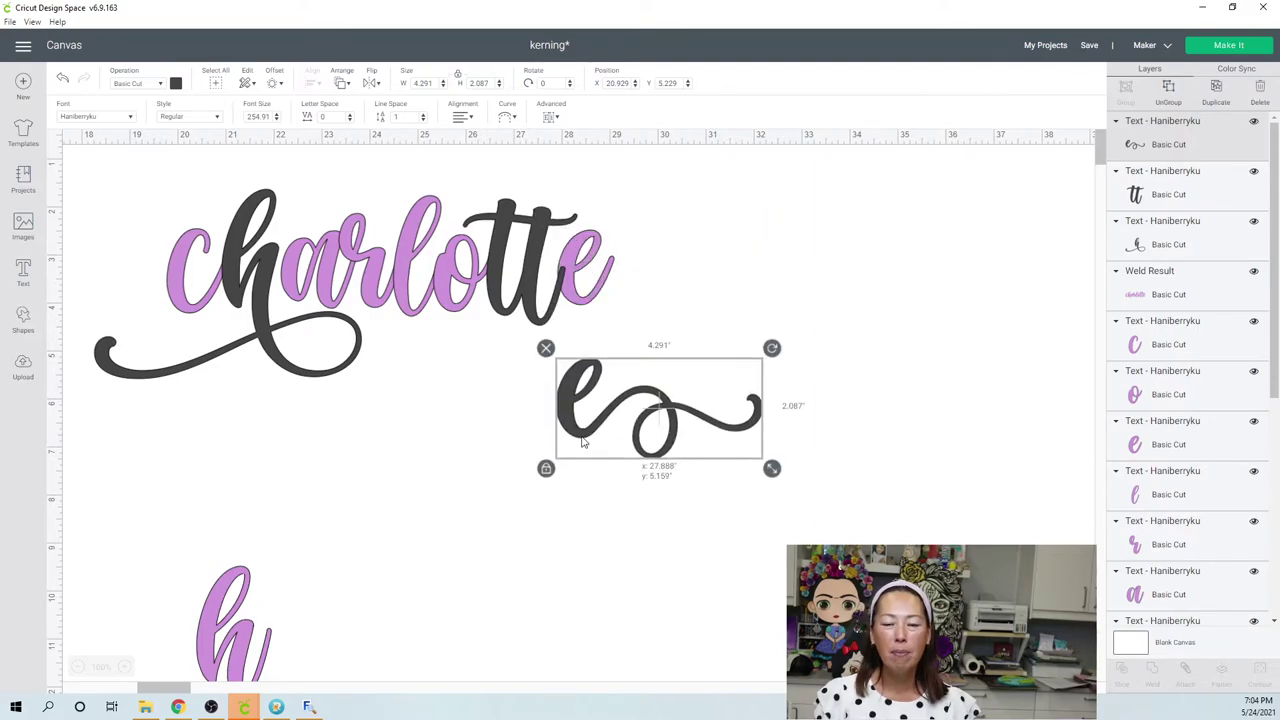
click(587, 262)
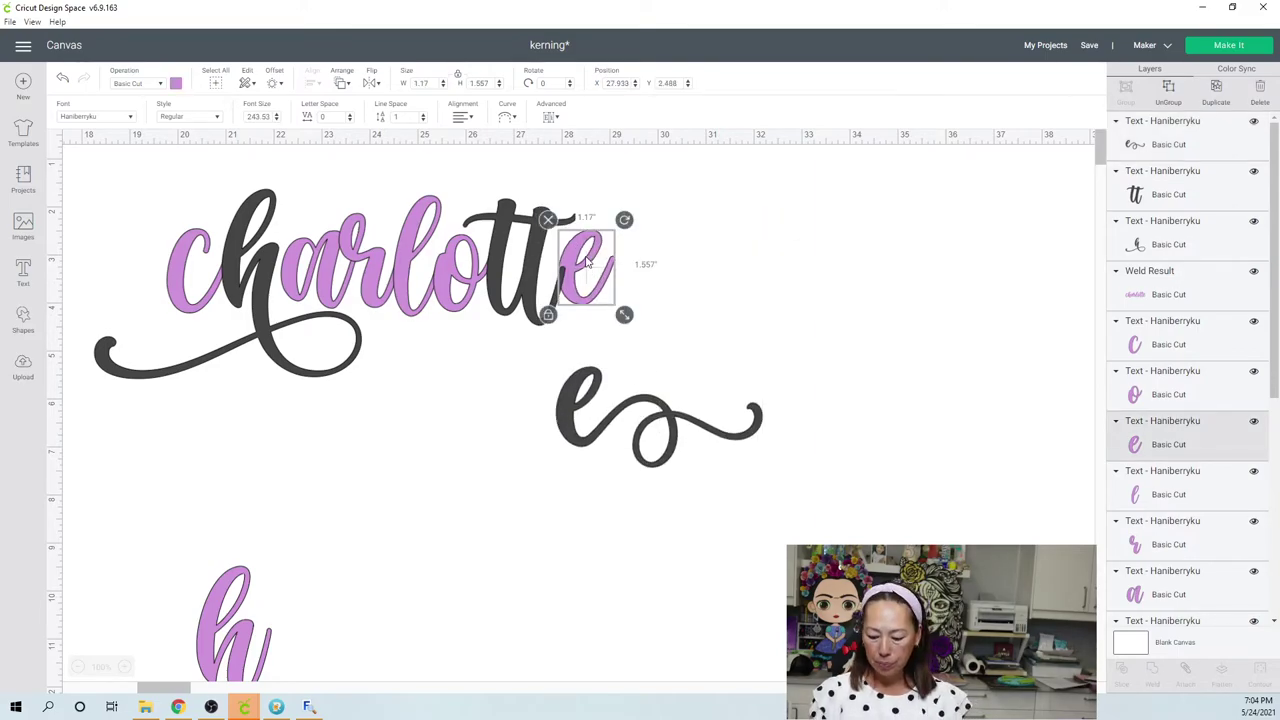
key(Delete)
drag(578, 401, 578, 272)
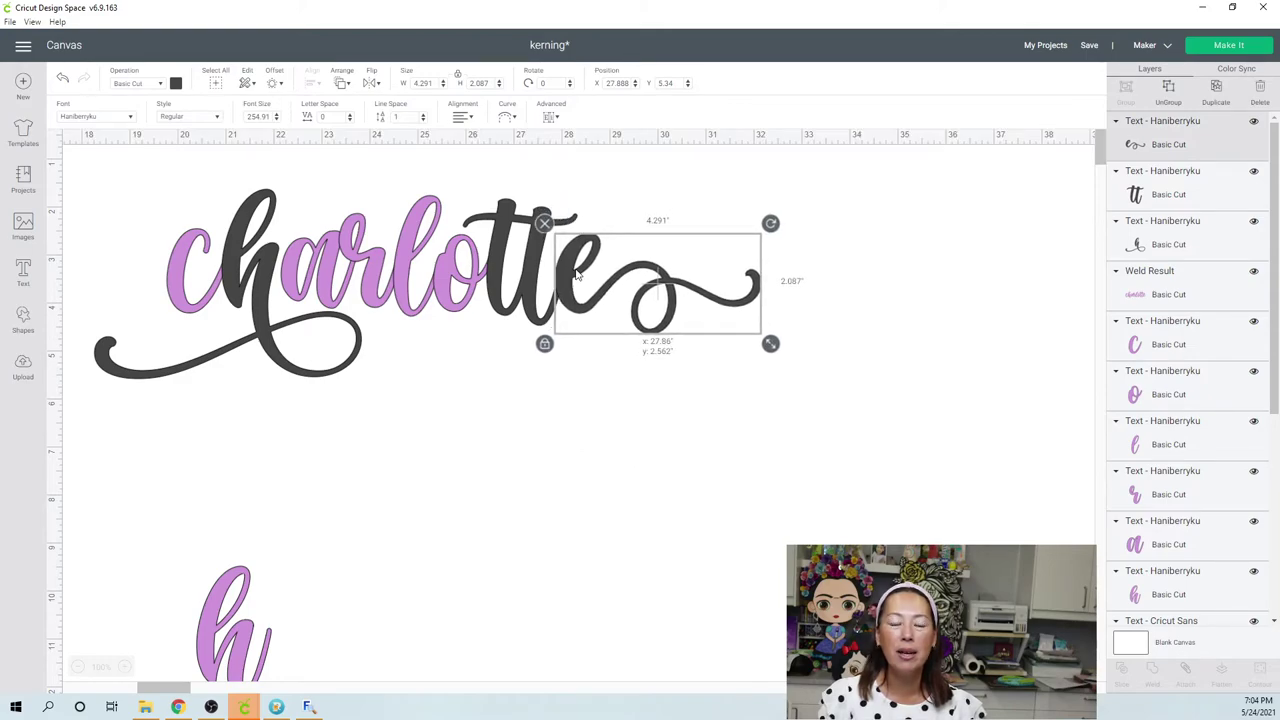
click(770, 440)
drag(857, 423, 125, 225)
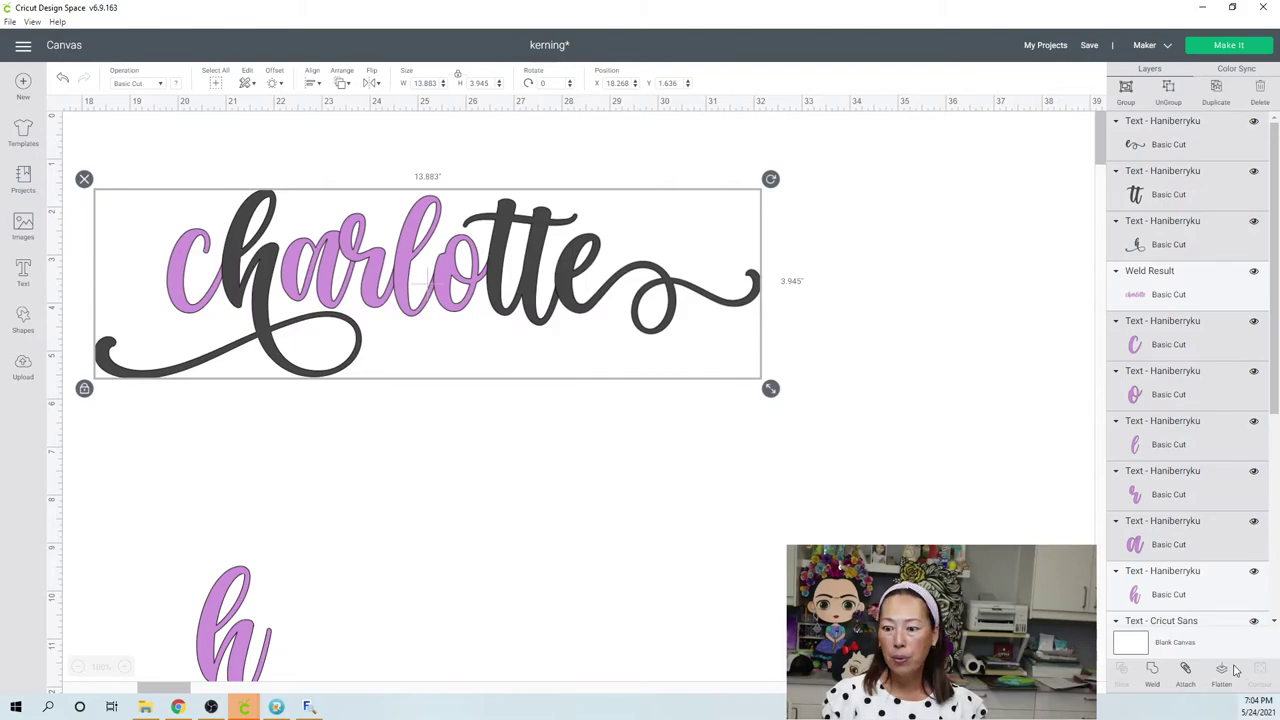
Weld the charlotte letters into one shape, shift it right and down, then return to MainType.
click(1151, 672)
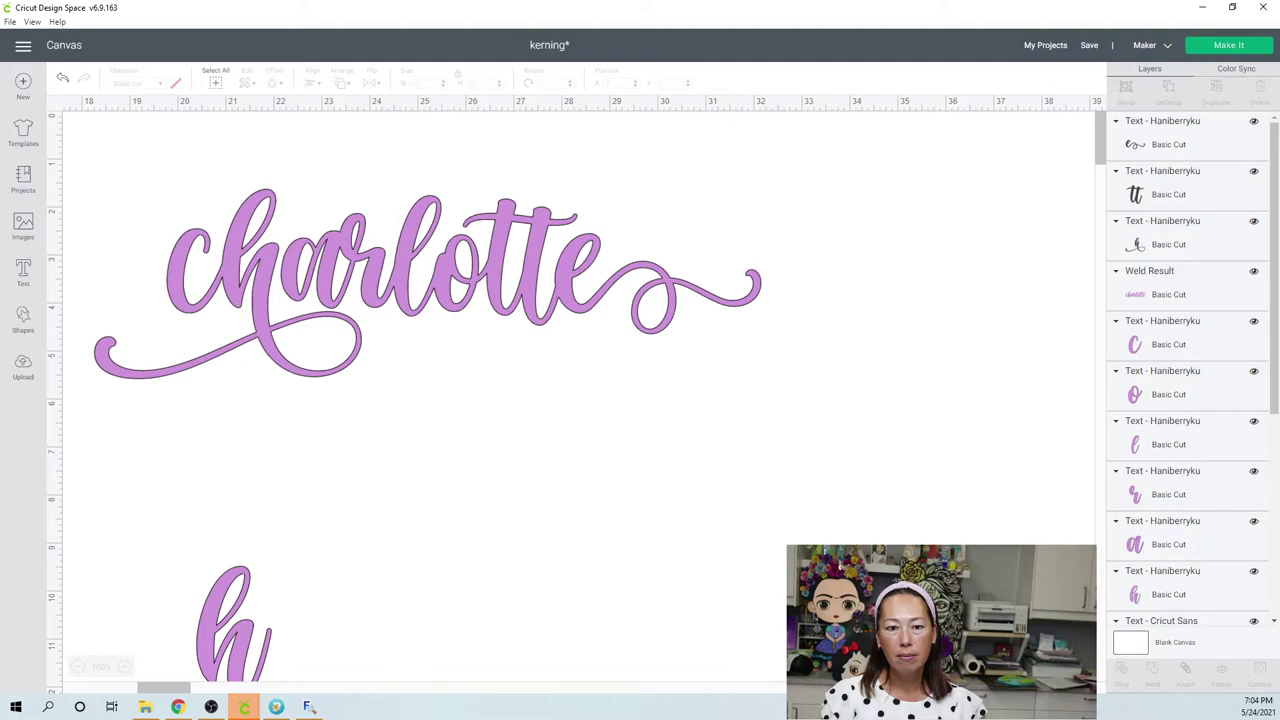
drag(557, 323, 666, 382)
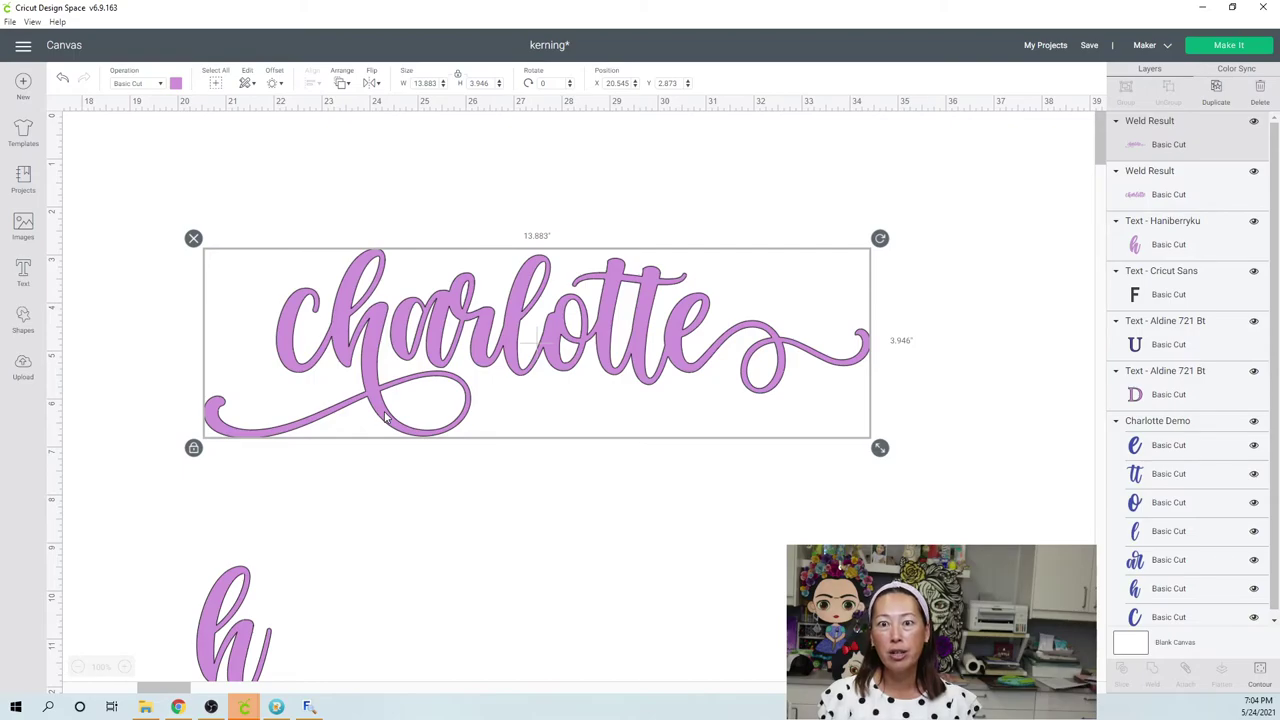
click(309, 706)
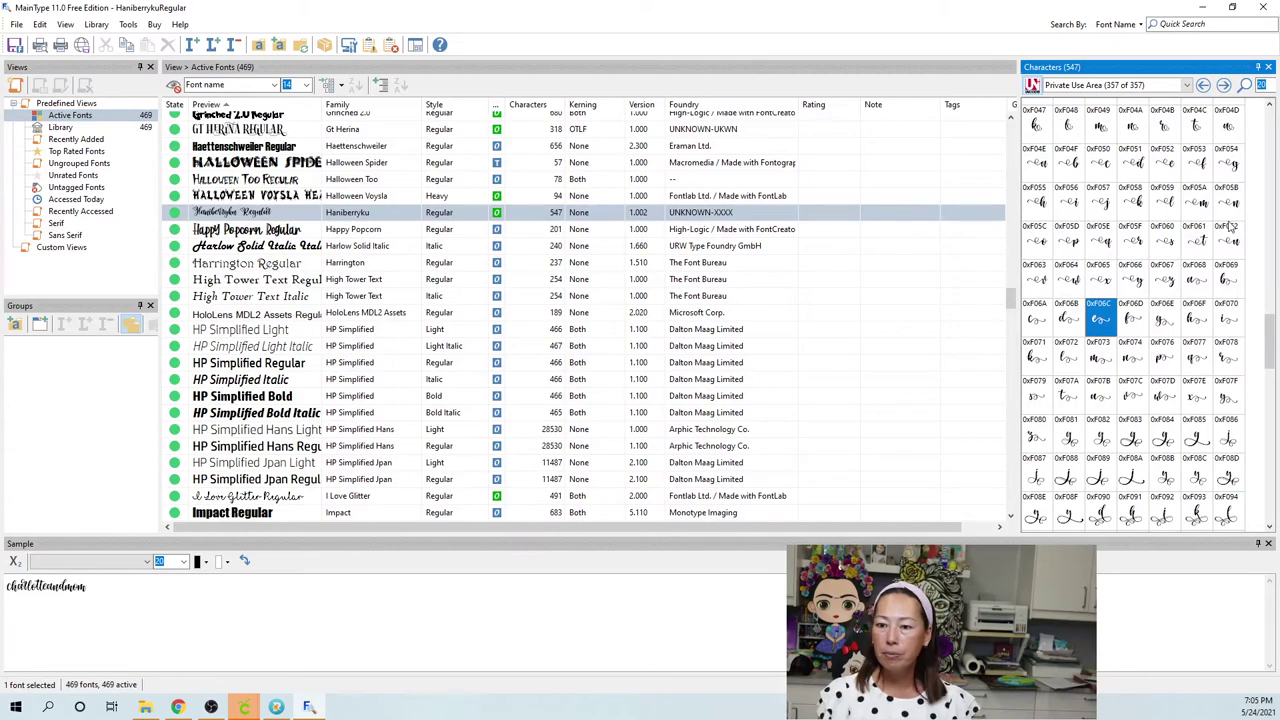
Pick Haniberryku's swash g alternate glyph 0xF083 in MainType.
mouse_move(1138, 440)
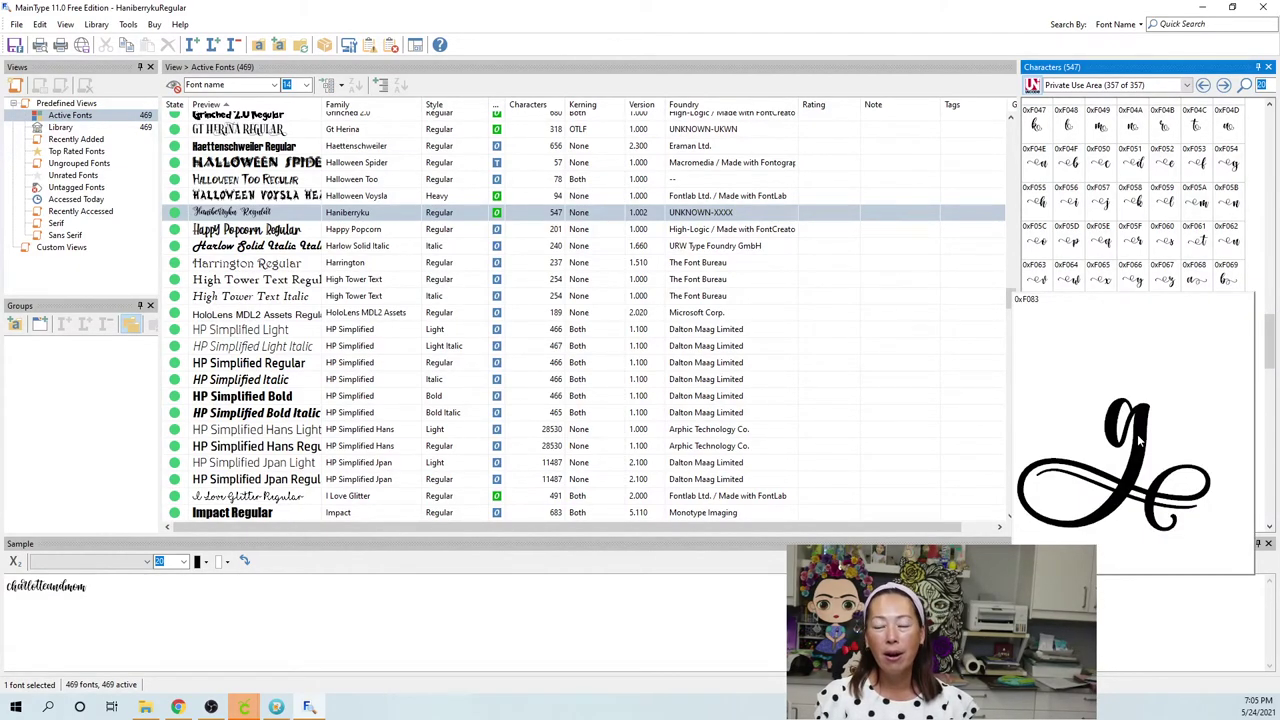
click(1139, 439)
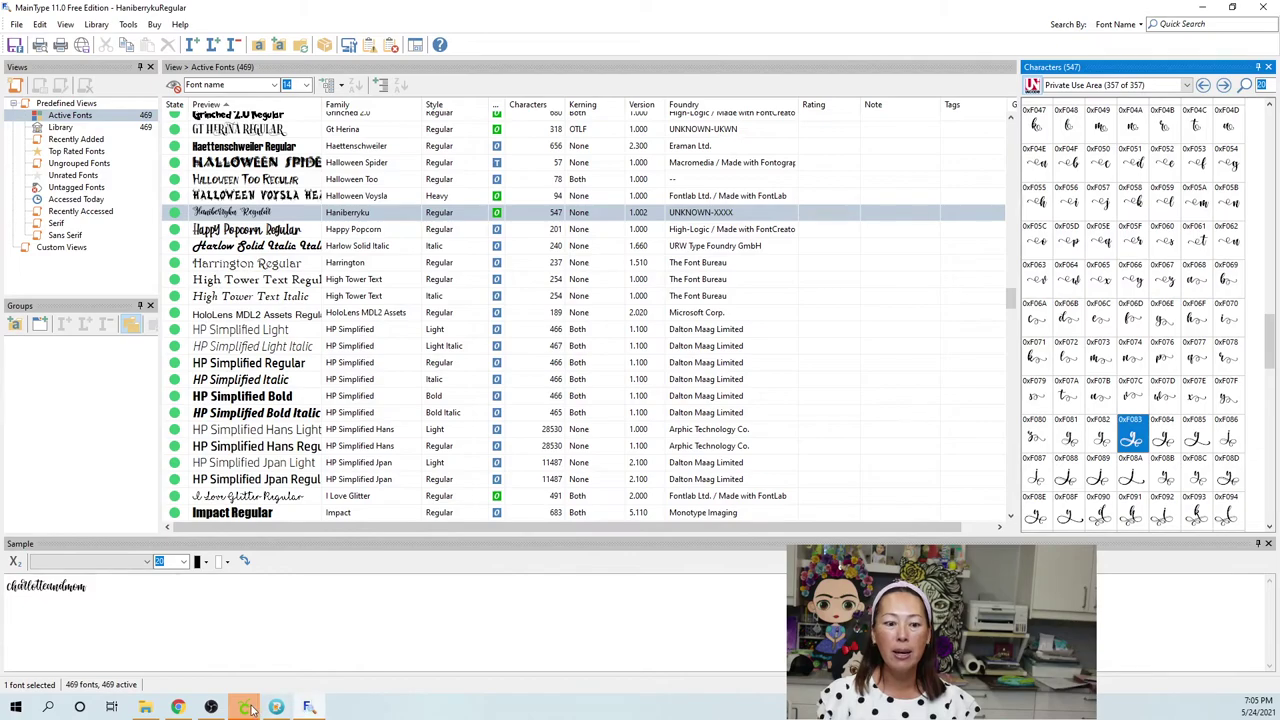
Back in Design Space, deselect the welded charlotte, scroll the canvas left, and add an empty text box.
mouse_move(252, 710)
click(296, 660)
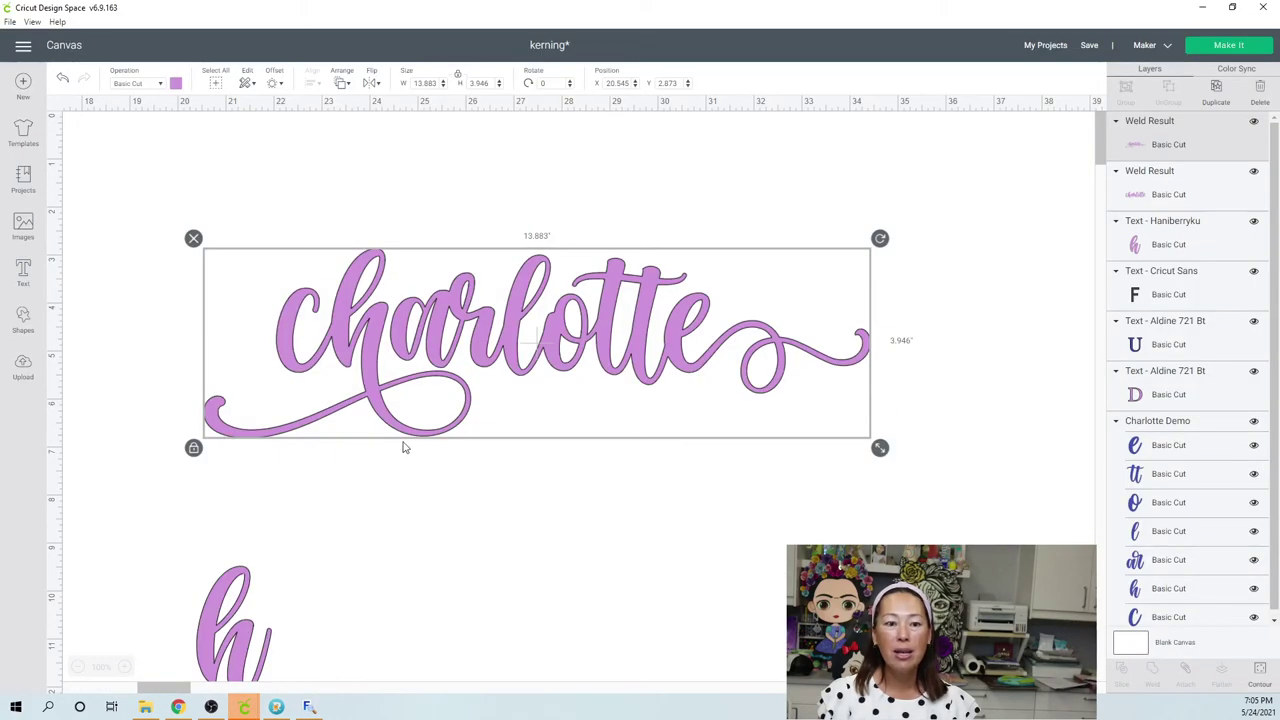
click(166, 242)
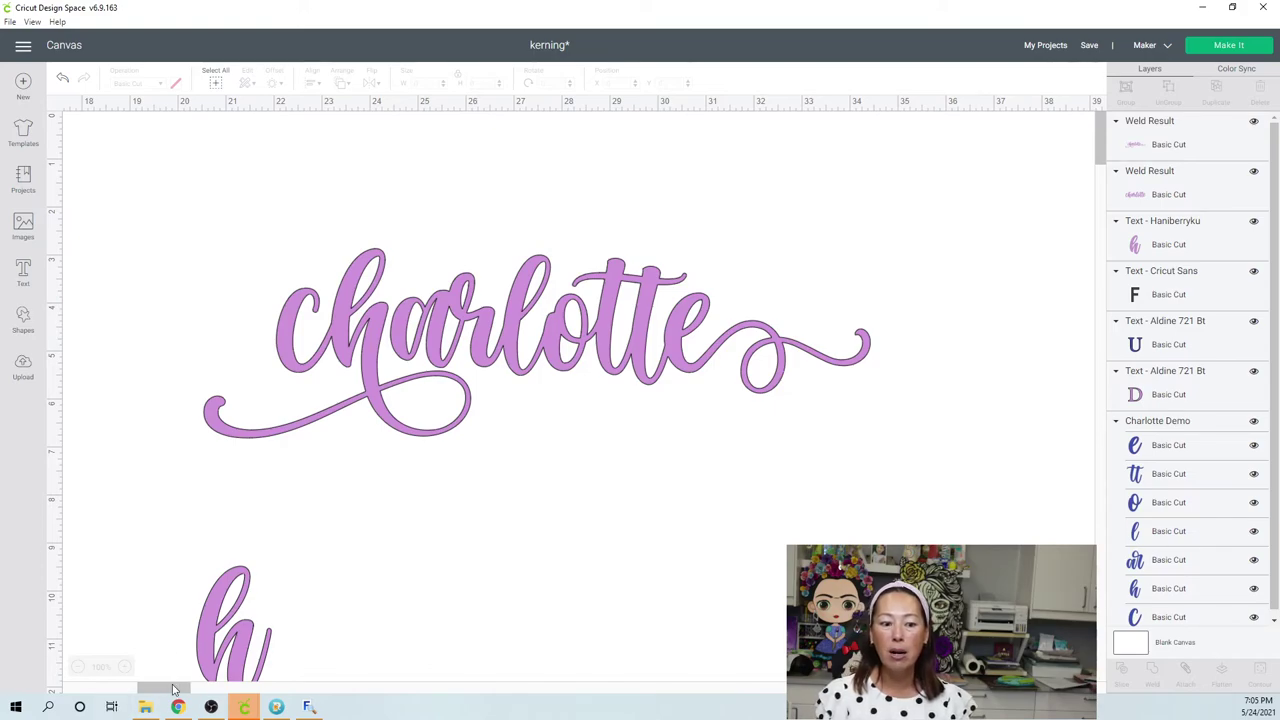
drag(172, 688, 52, 694)
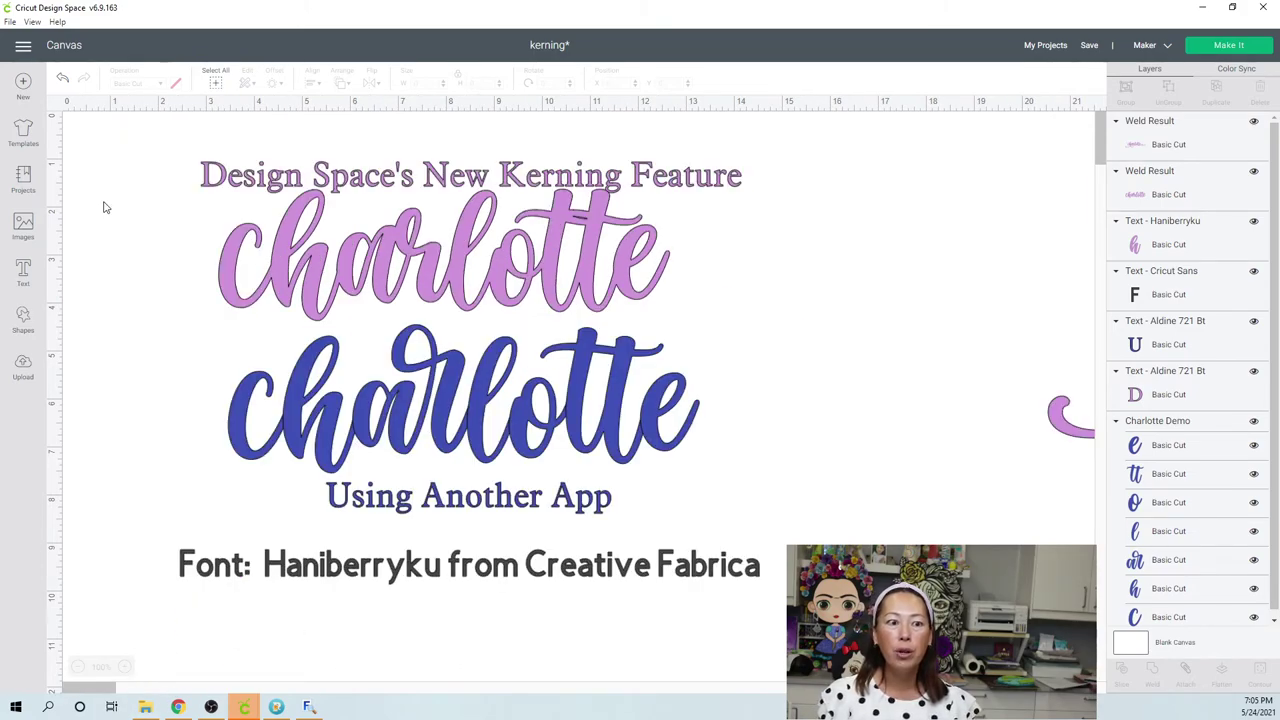
click(24, 270)
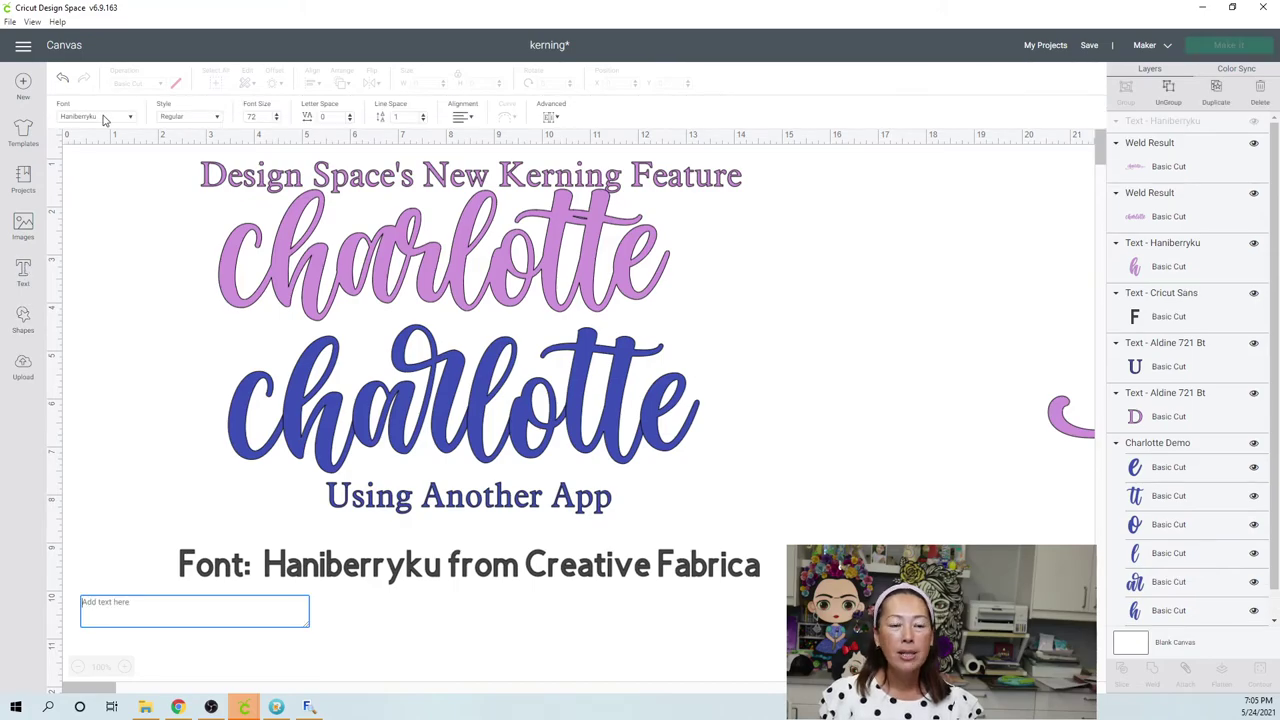